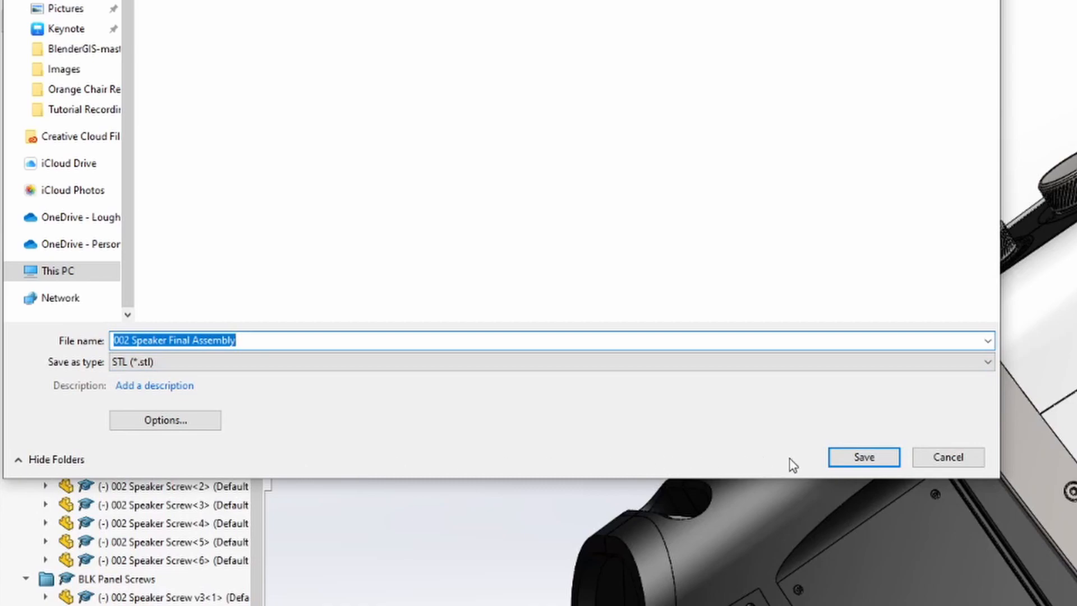
- Save the 002 Speaker Final Assembly as STL and switch to Blender with a new General file
left_click(863, 457)
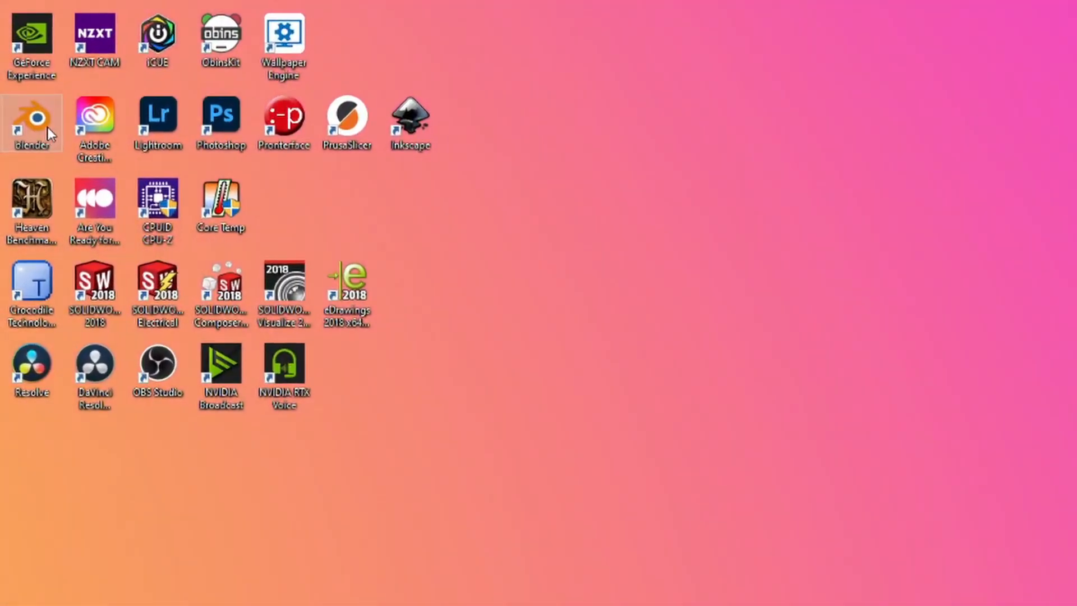
double_click(36, 153)
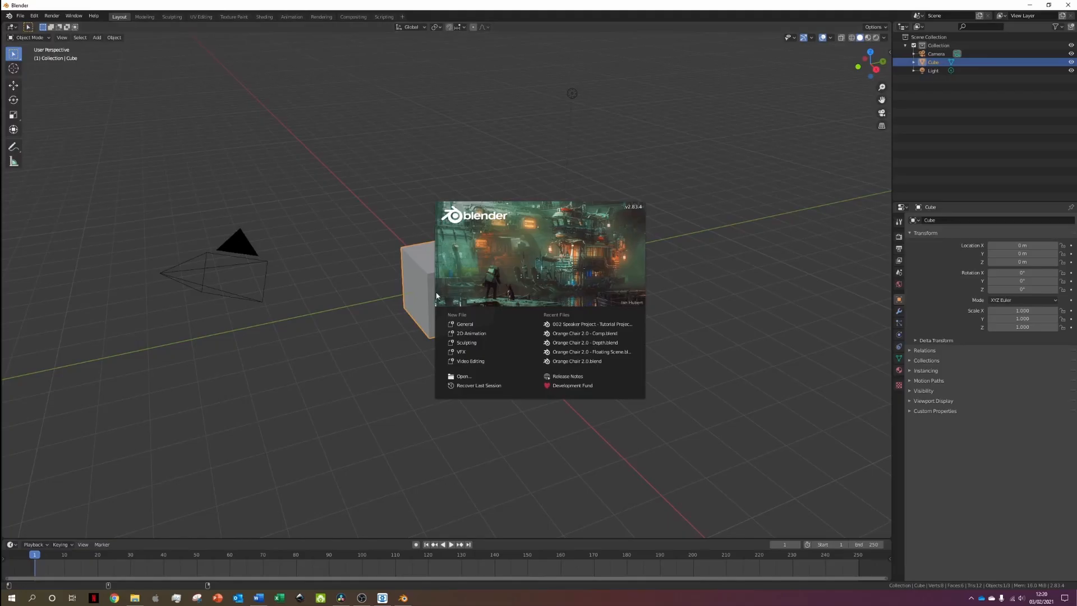
left_click(476, 325)
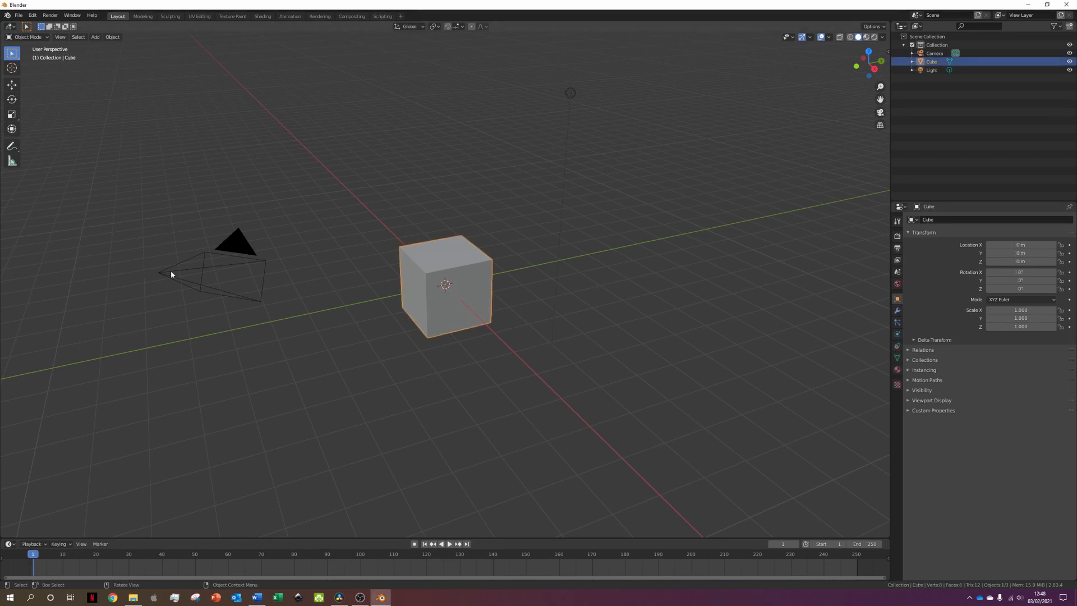
- Delete the default cube from the scene, keeping the camera and light
left_click(165, 275)
left_click(571, 94)
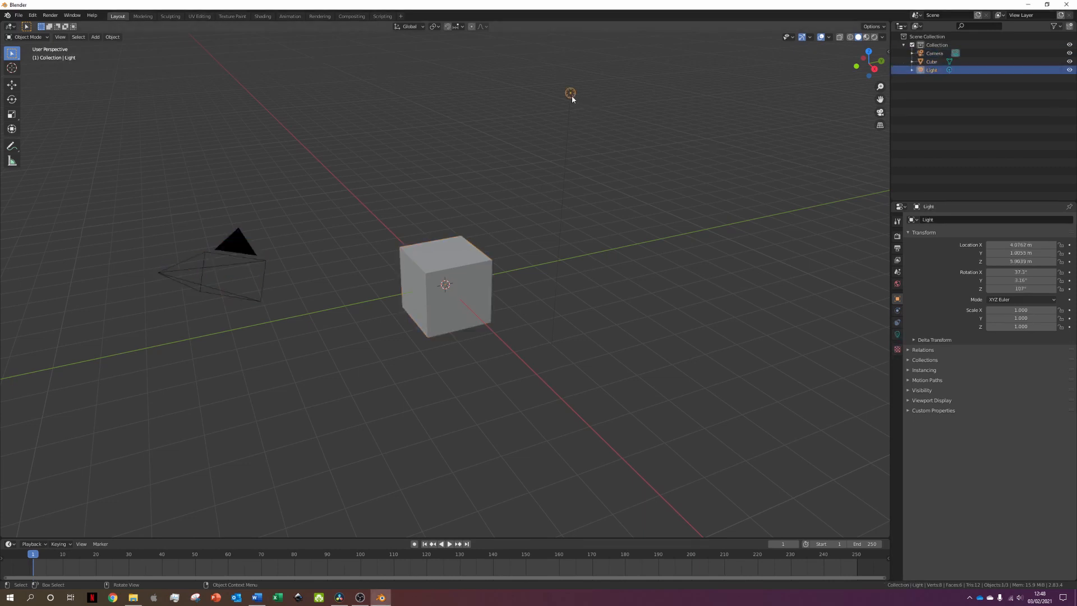
left_click(466, 285)
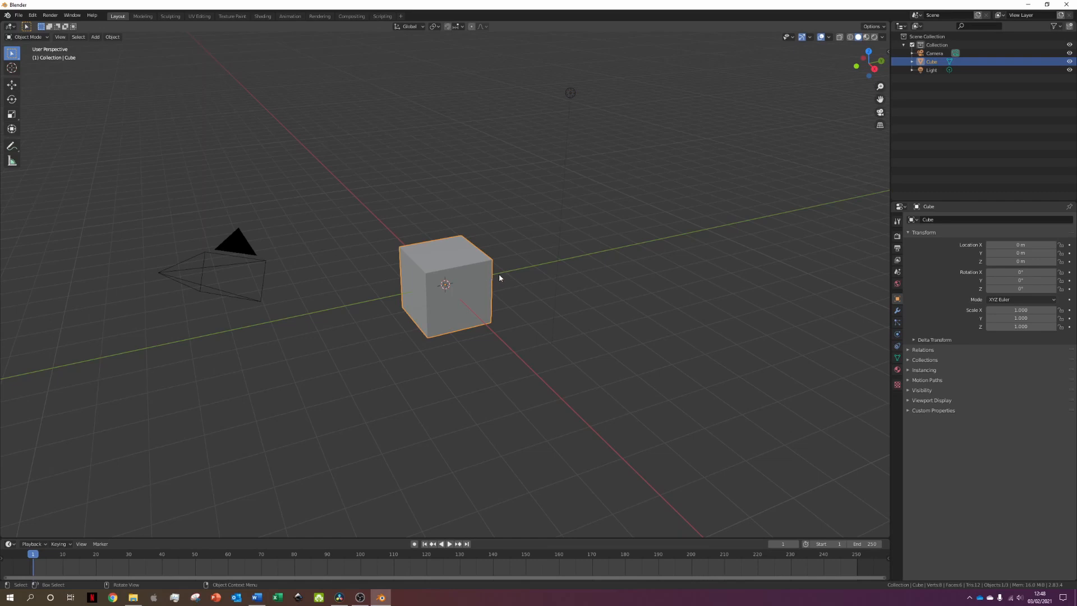
key("x")
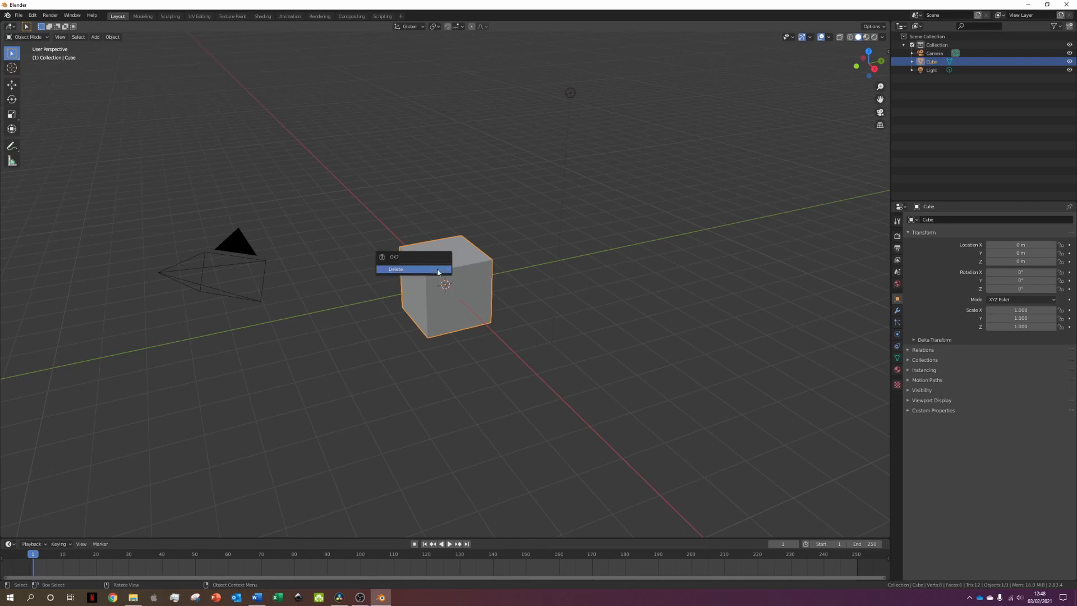
left_click(438, 270)
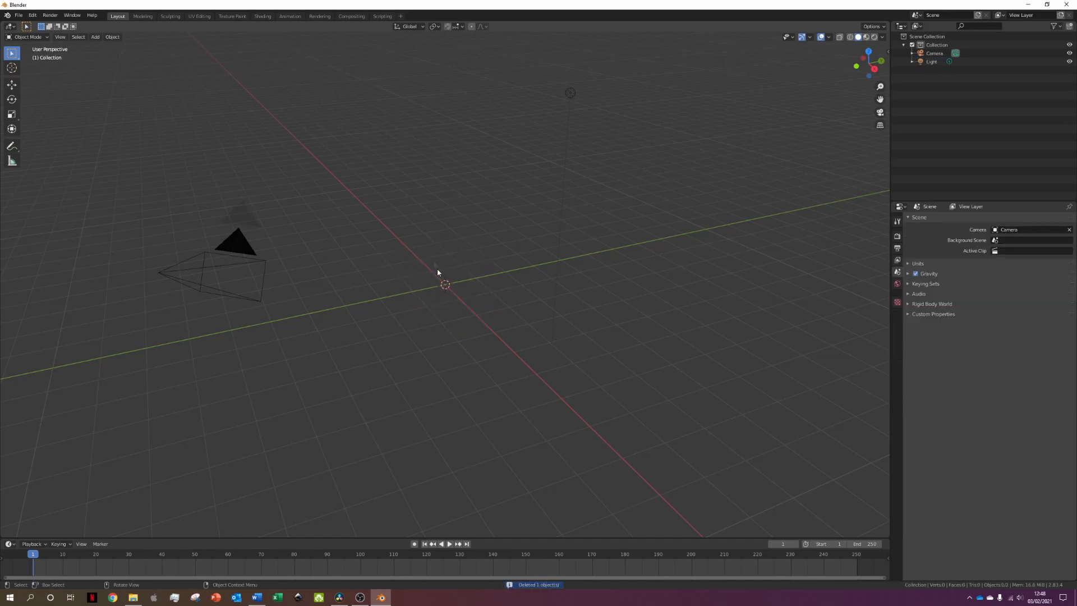
- Import all the speaker assembly STL files from the tutorial STL folder, oriented Z Forward and Y Up
left_click(20, 17)
mouse_move(29, 132)
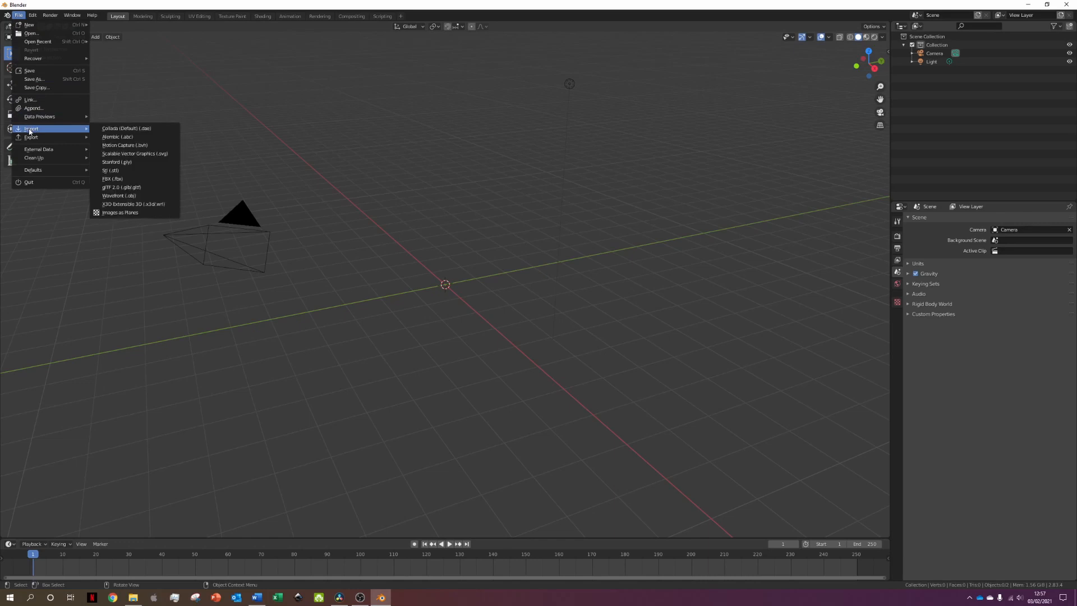
left_click(129, 171)
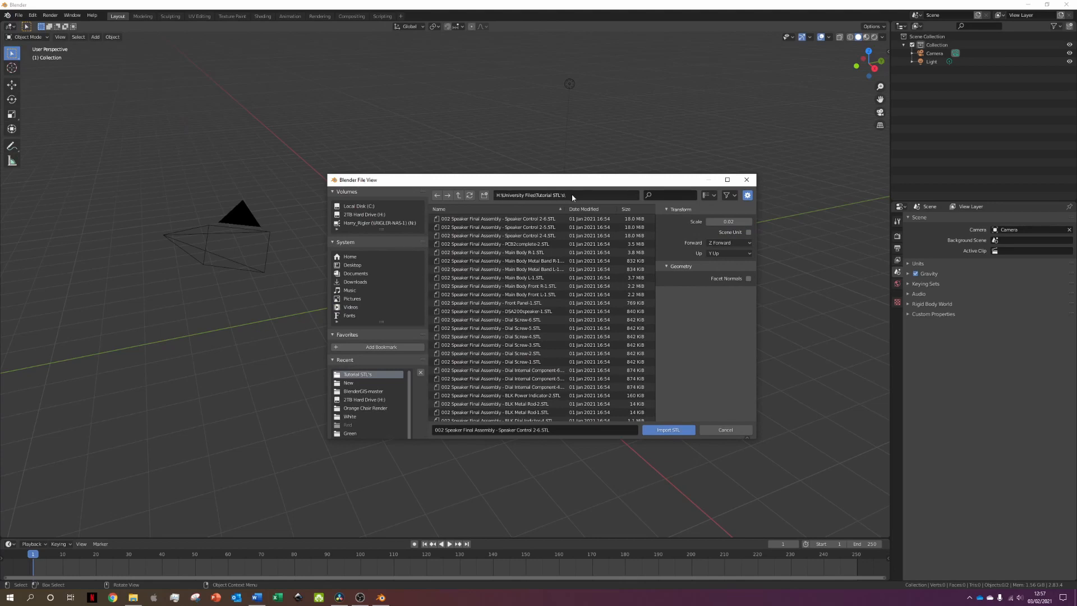
scroll(520, 271, "down", 5)
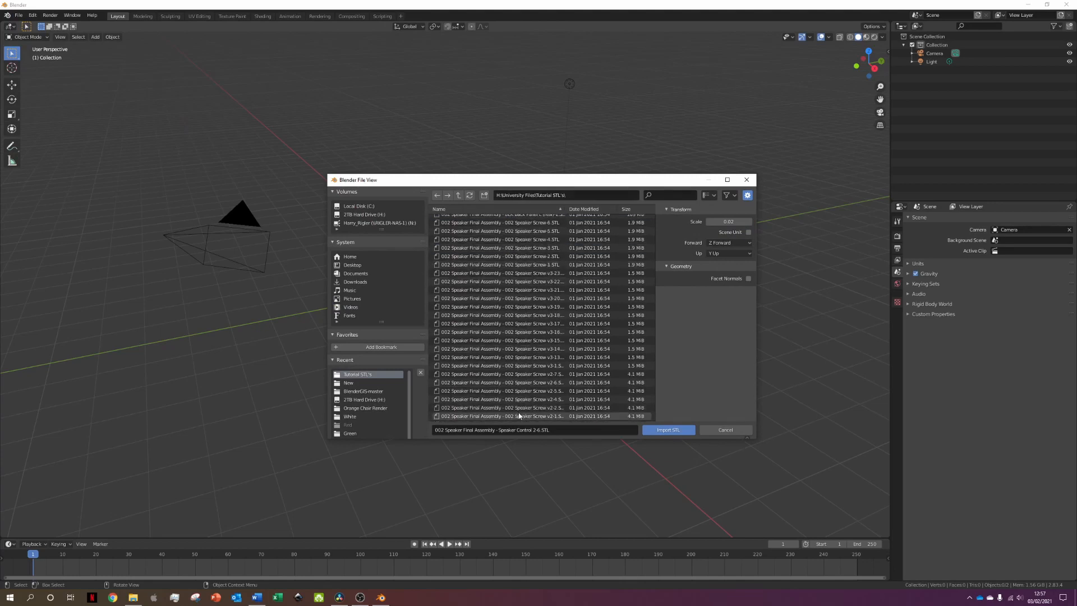
key("a")
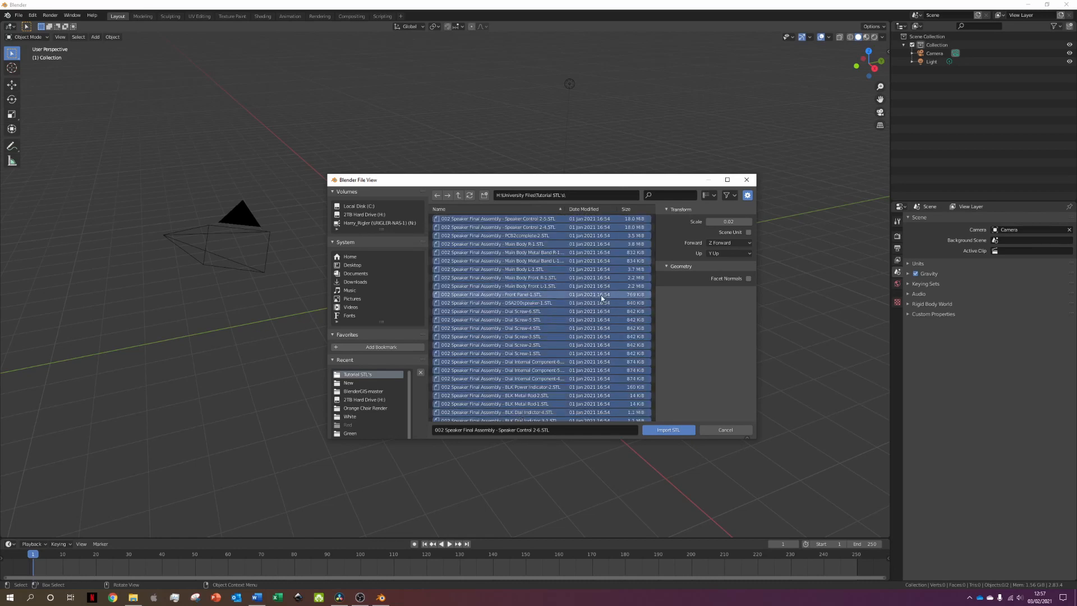
left_click(725, 255)
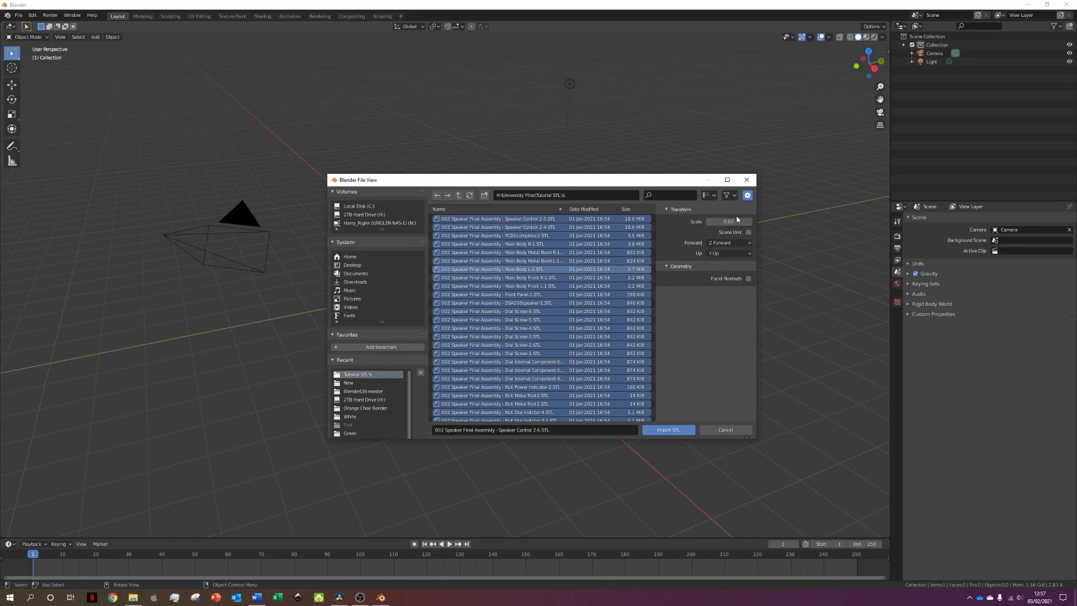
left_click(670, 431)
left_click(671, 434)
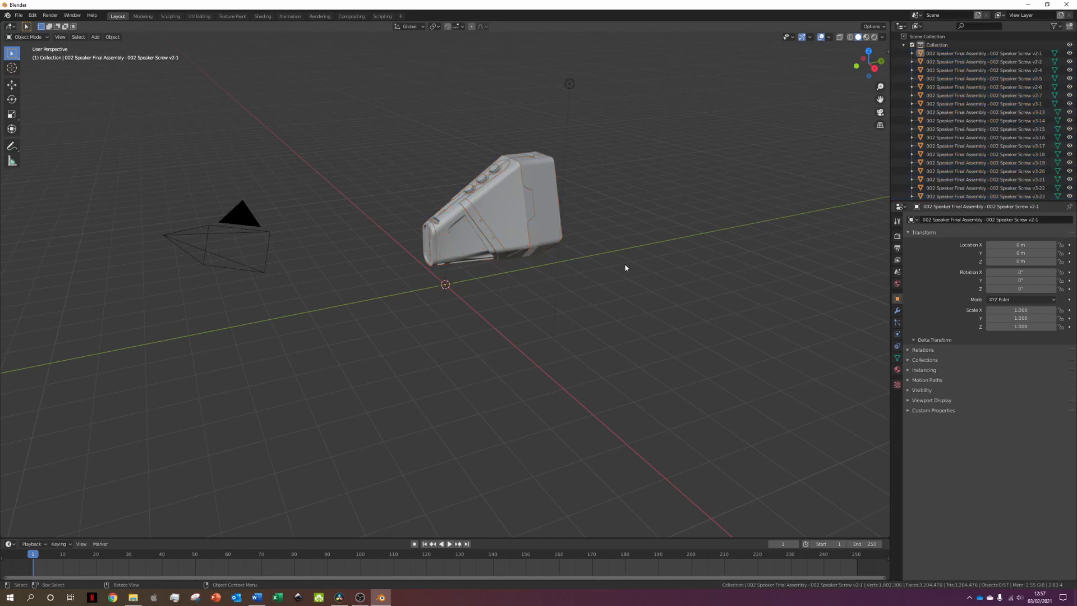
- Insert location and rotation keyframes at frame 1 for all the speaker parts, excluding the camera and light
middle_click_drag(625, 264, 493, 252)
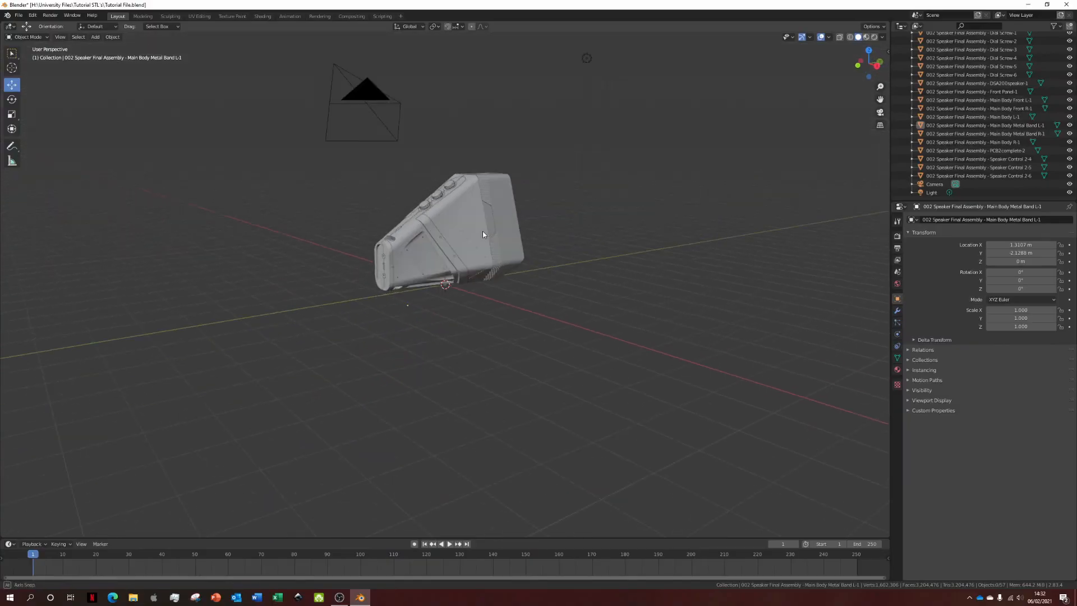
mouse_move(482, 231)
middle_mouse_down()
mouse_move(398, 231)
mouse_move(254, 267)
mouse_move(378, 243)
mouse_move(477, 251)
middle_mouse_up()
scroll(953, 51, "up", 10)
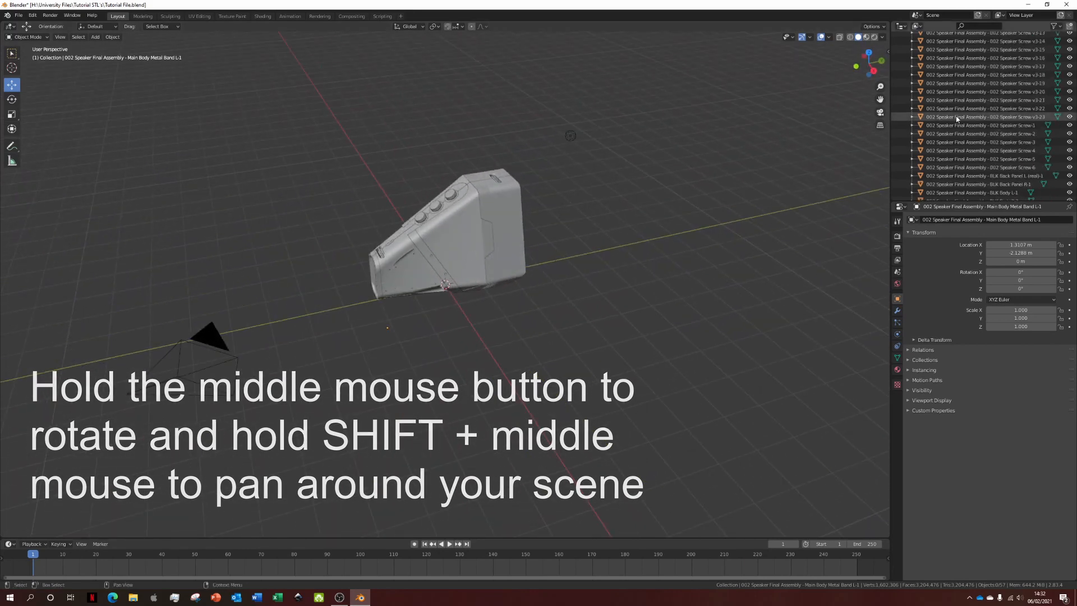
left_click(953, 53)
scroll(947, 129, "down", 15)
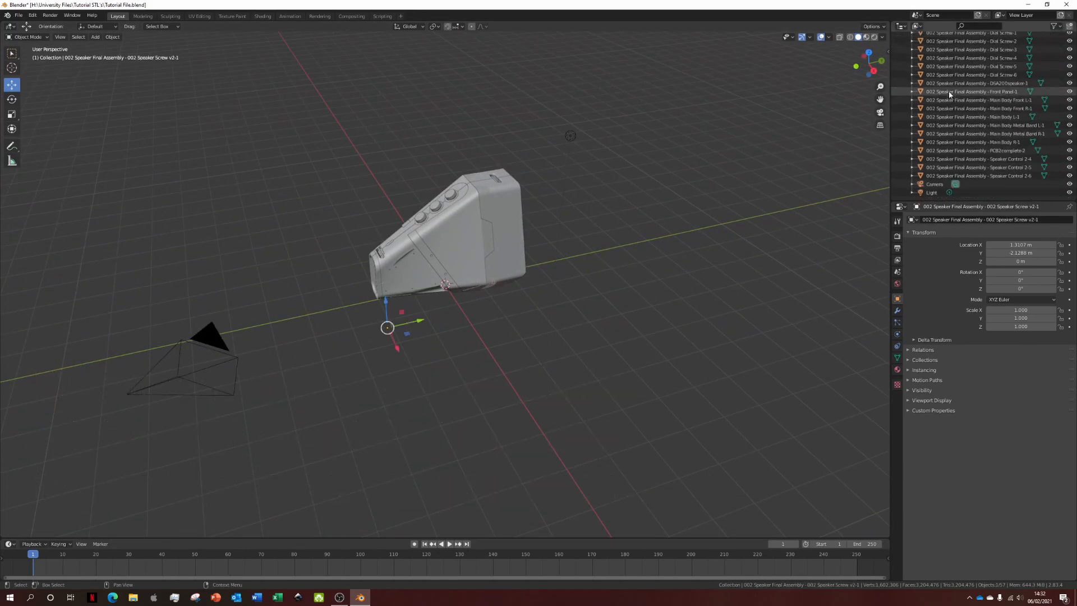
left_click(949, 175, "shift")
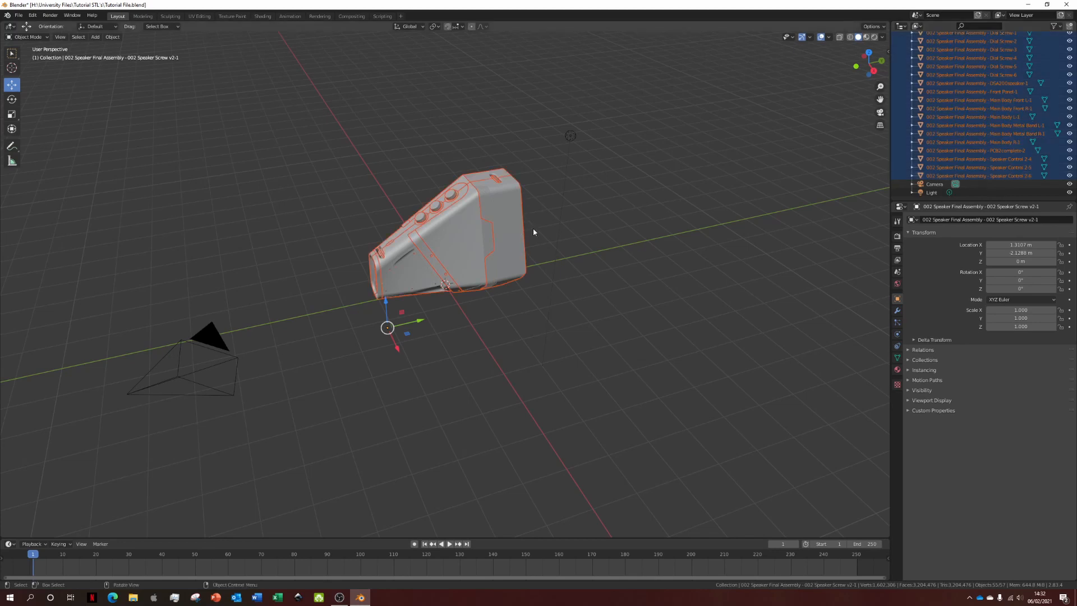
key("i")
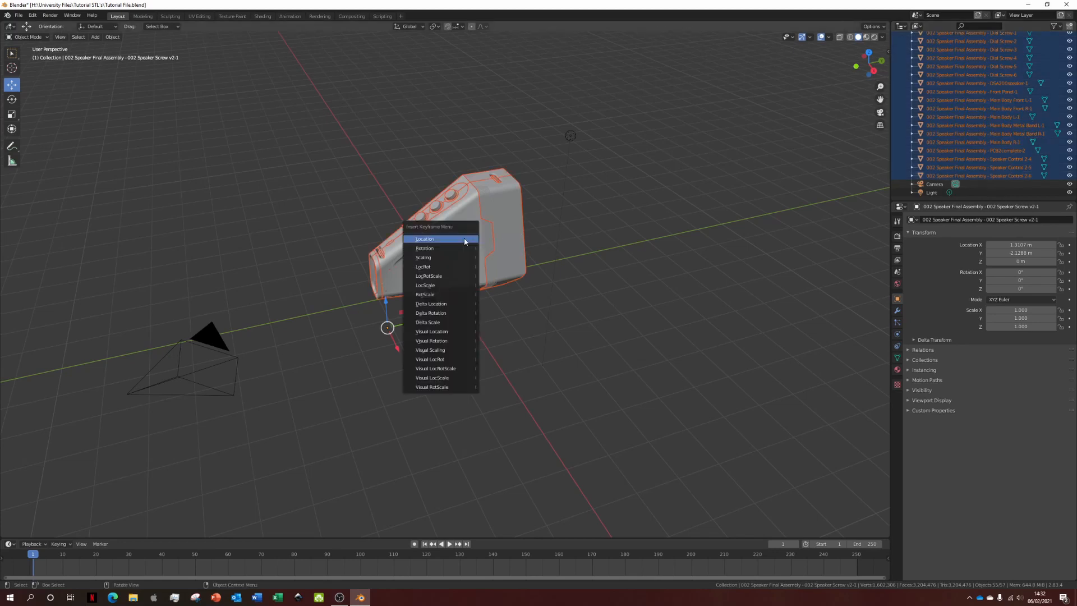
left_click(464, 241)
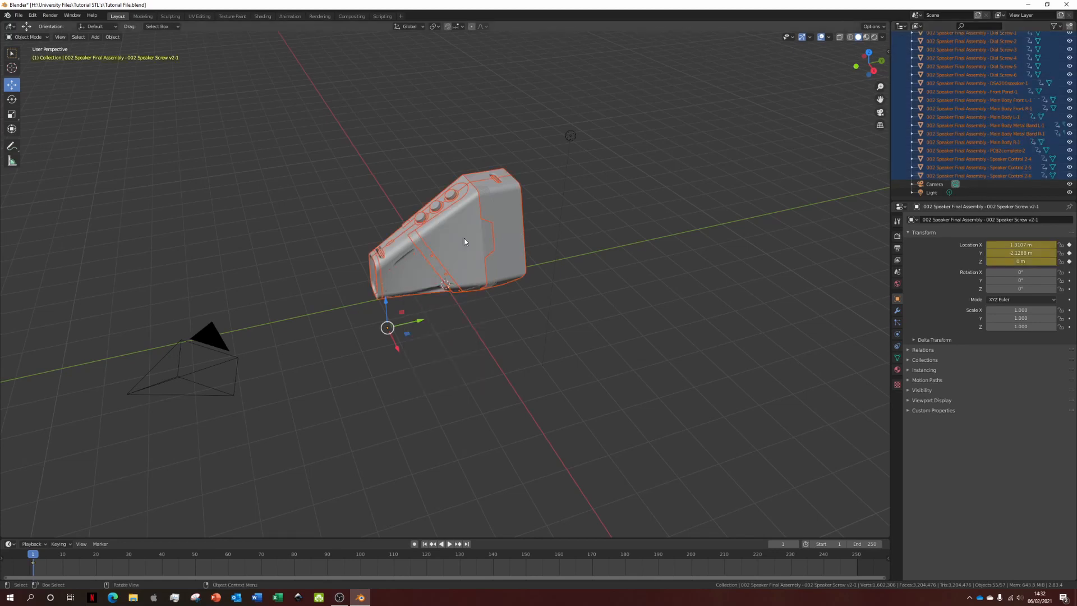
key("i")
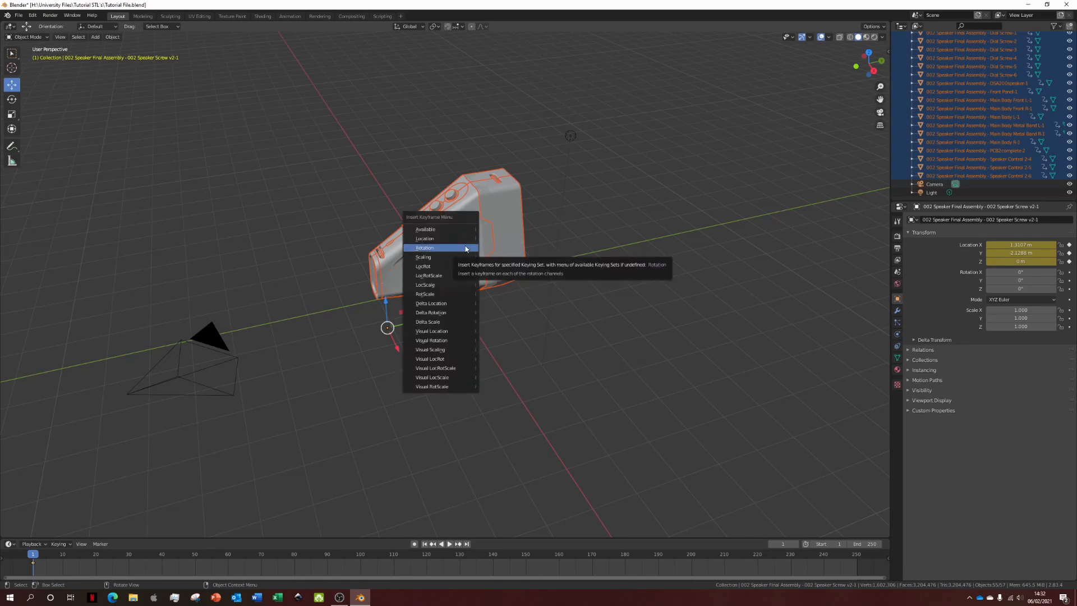
left_click(465, 248)
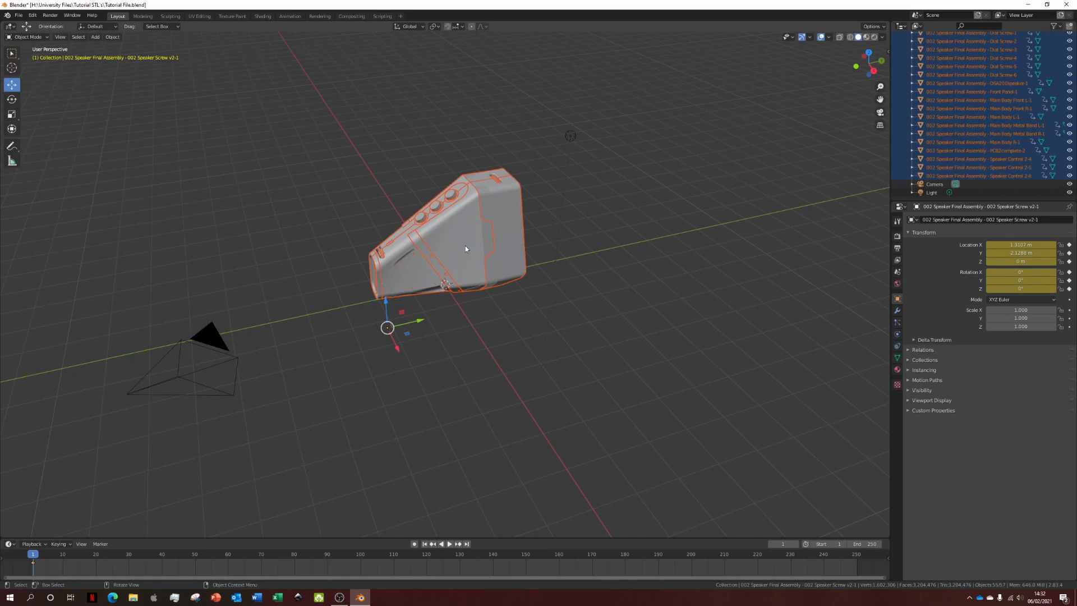
- Set the scene's output frame rate to 30 fps
middle_click_drag(465, 248, 543, 243)
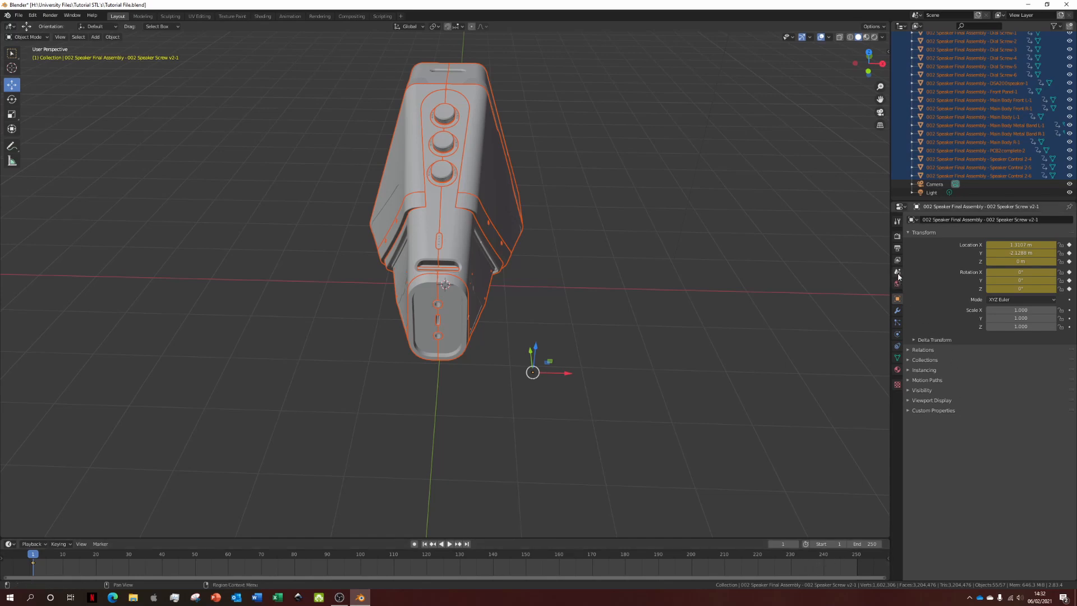
left_click(898, 250)
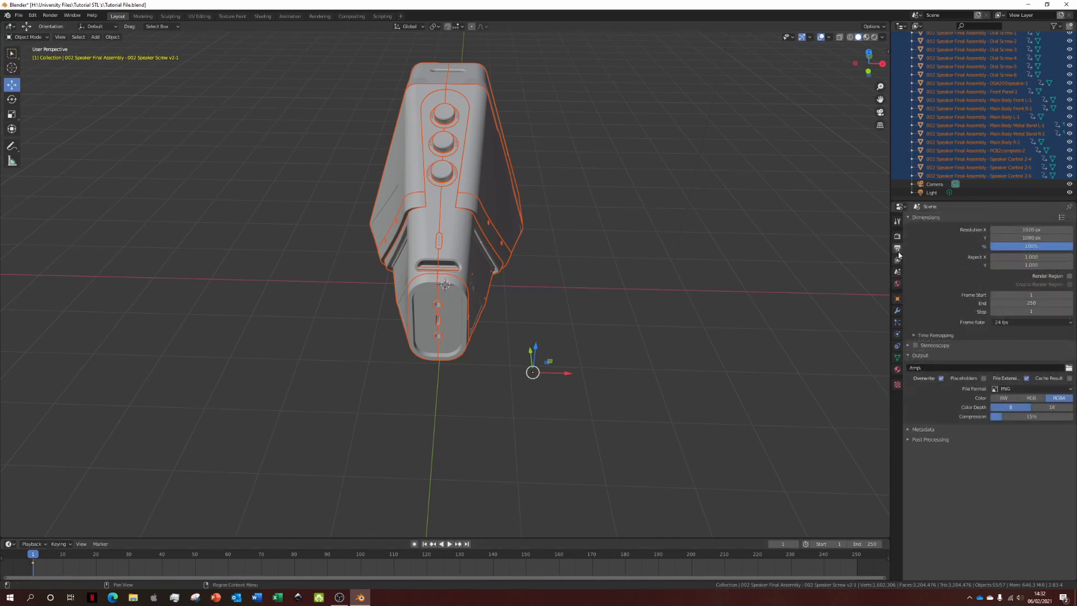
left_click(1012, 323)
left_click(1012, 365)
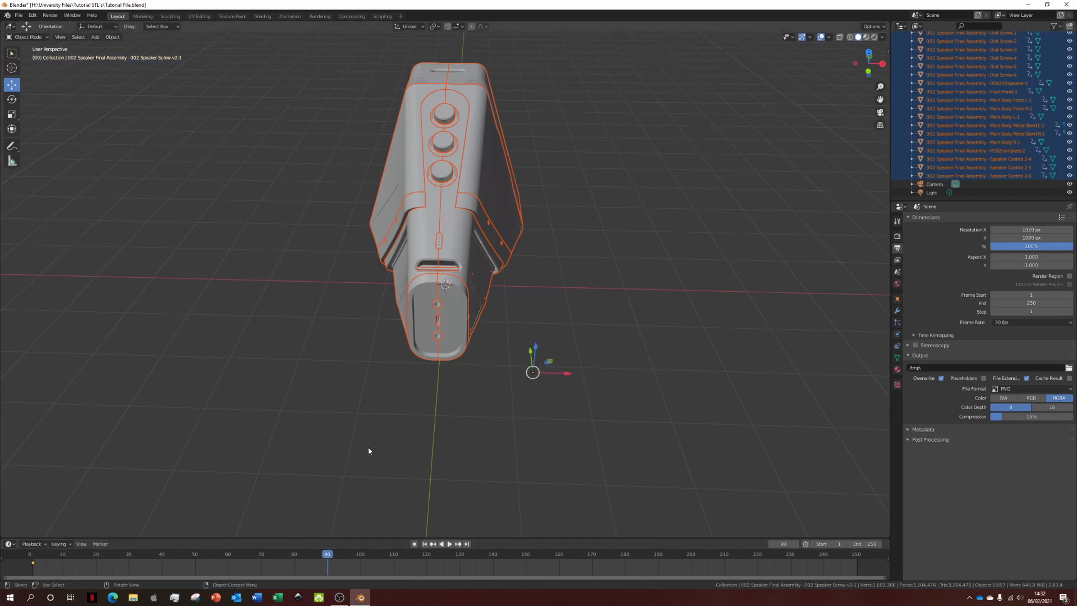
- At frame 90, move the L-side body shells, metal band and its screws outward along X, away from the rest of the speaker
scroll(442, 168, "up", 2)
scroll(454, 197, "down", 3)
middle_click_drag(482, 198, 449, 196)
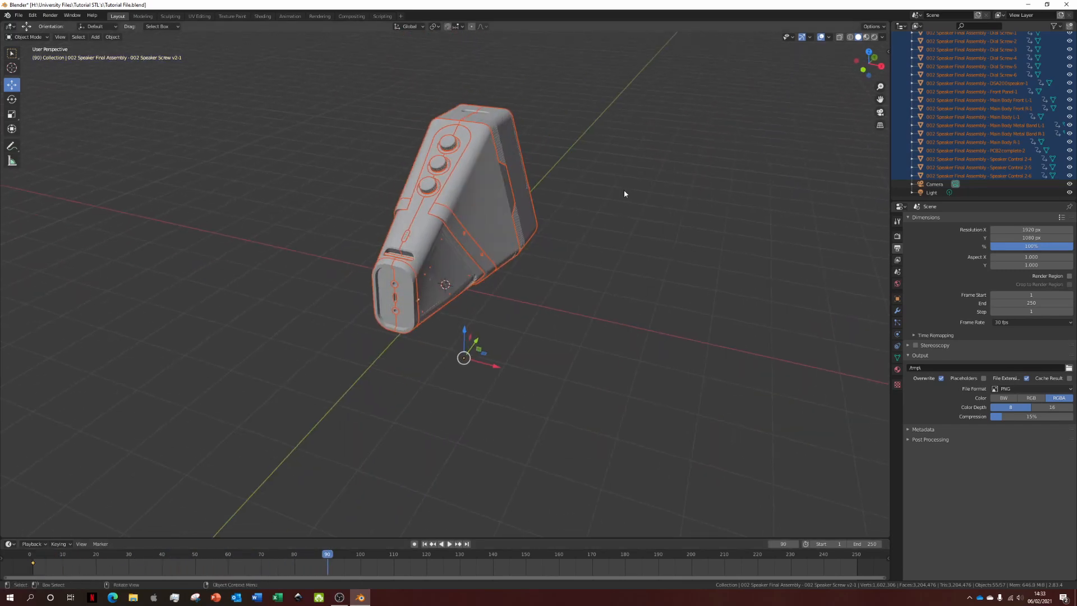
left_click(623, 190)
middle_click_drag(485, 230, 504, 233)
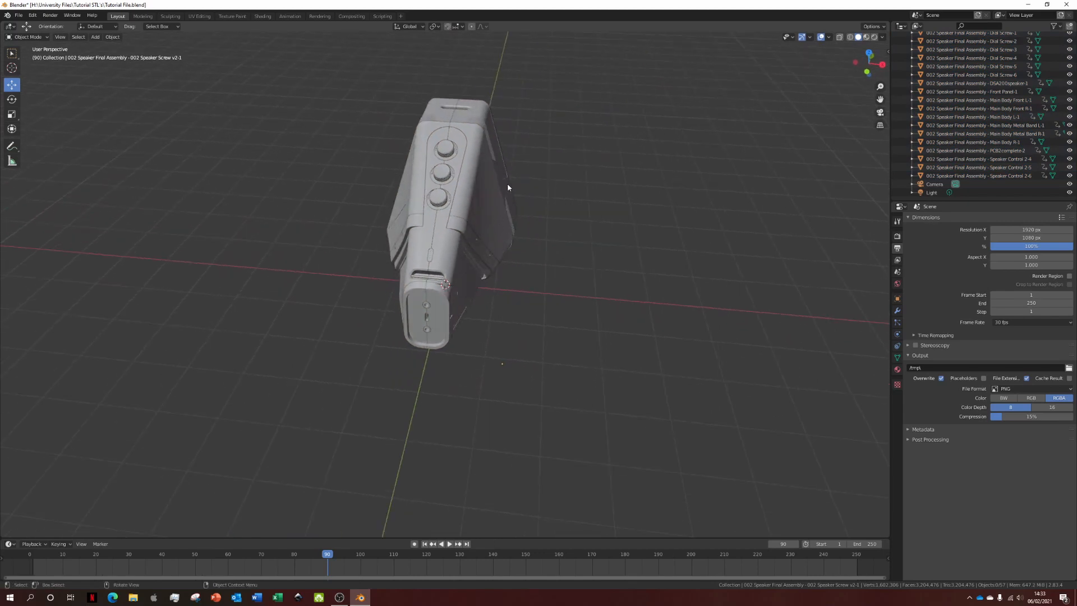
left_click(494, 216)
left_click(474, 244, "shift")
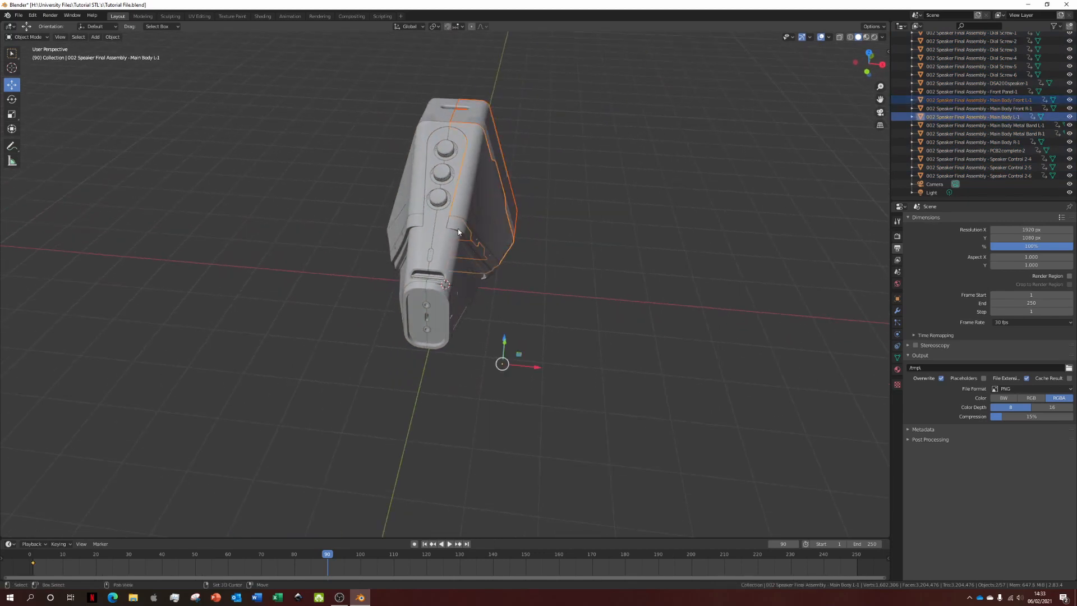
left_click(458, 229, "shift")
middle_click_drag(457, 227, 440, 227)
scroll(440, 213, "up", 5)
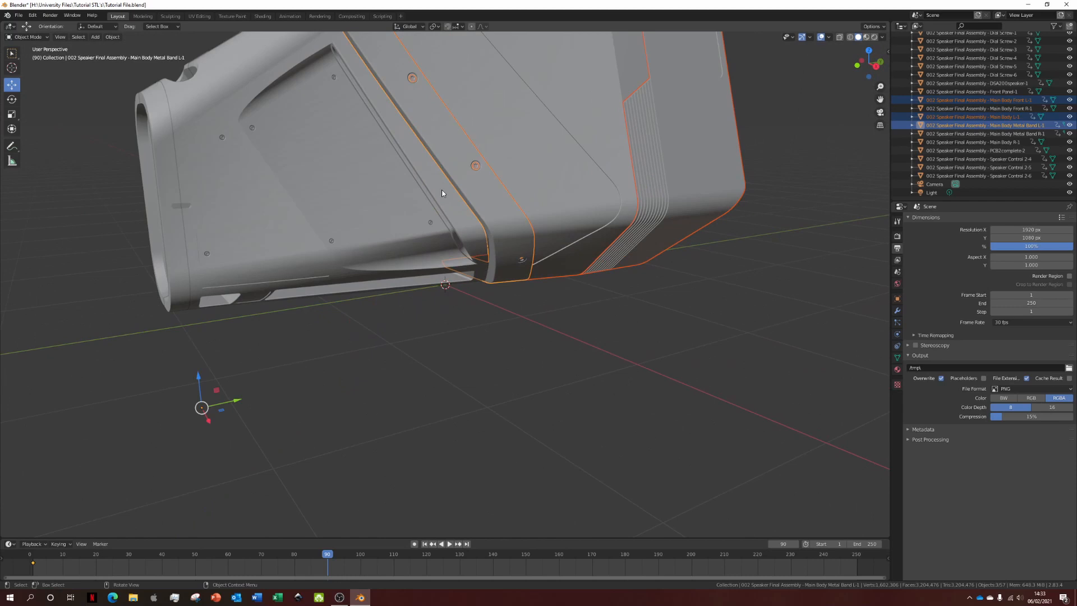
left_click(475, 166, "shift")
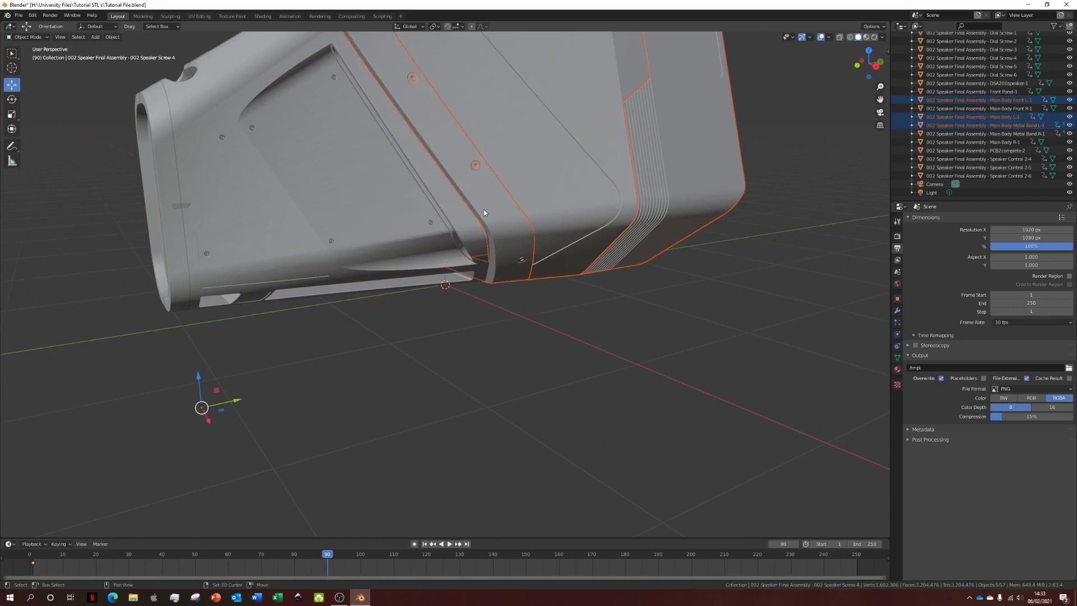
middle_click_drag(493, 279, 453, 252)
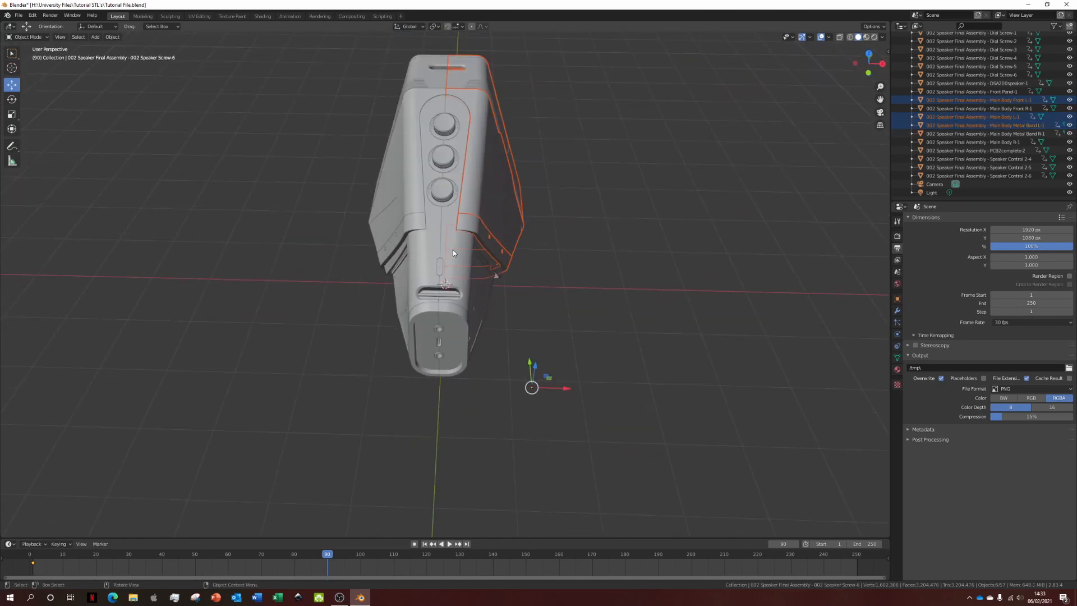
left_click_drag(559, 387, 650, 387)
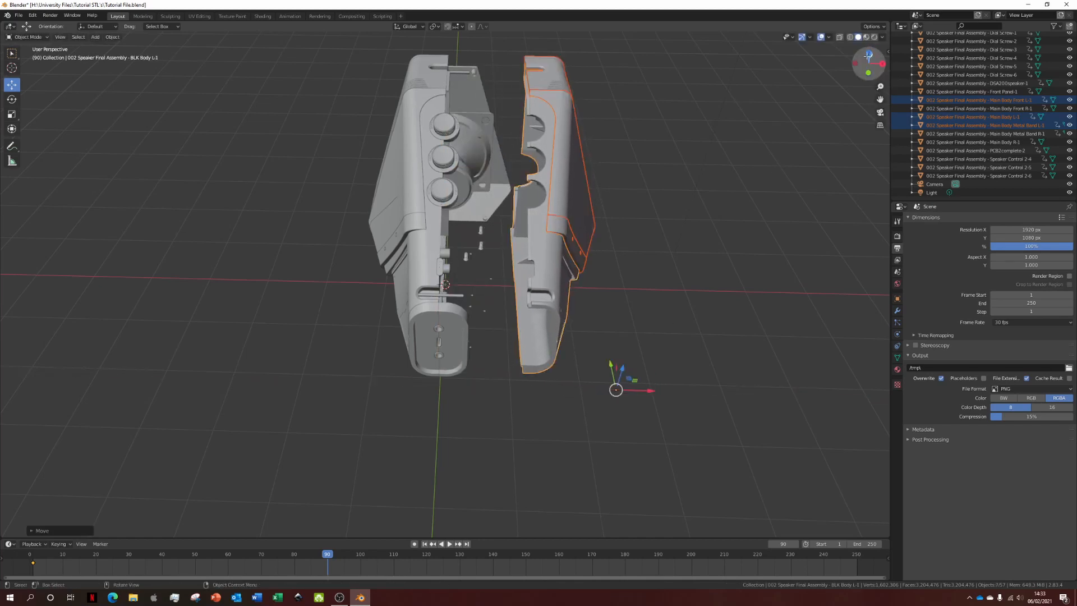
- Fine-tune the selected L-side parts' offset along X in the top orthographic view
left_click(867, 56)
middle_click_drag(843, 103, 833, 206)
left_click(869, 63)
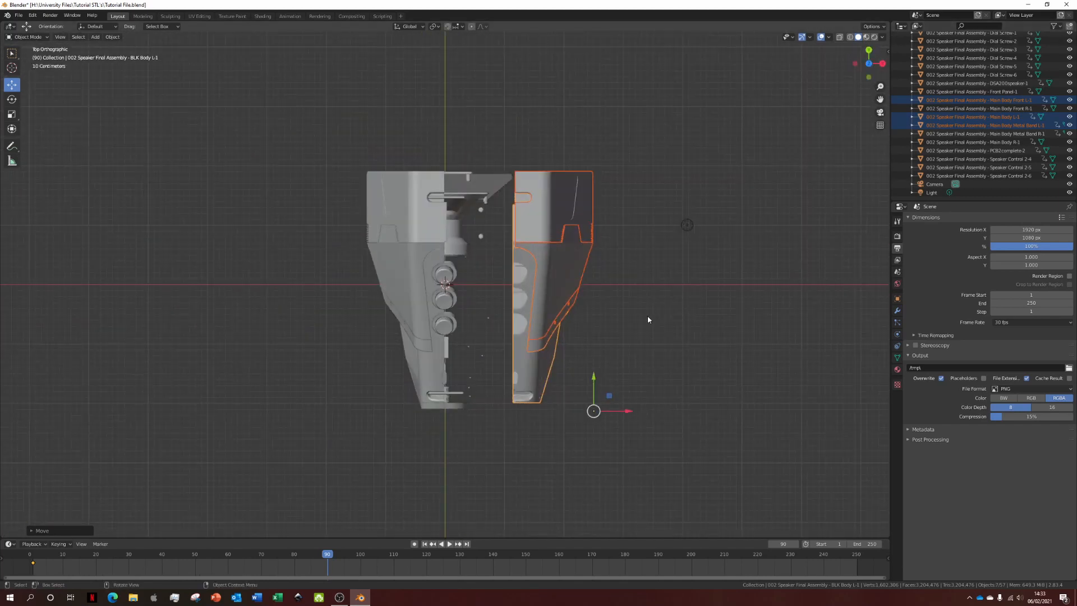
left_click_drag(627, 411, 632, 411)
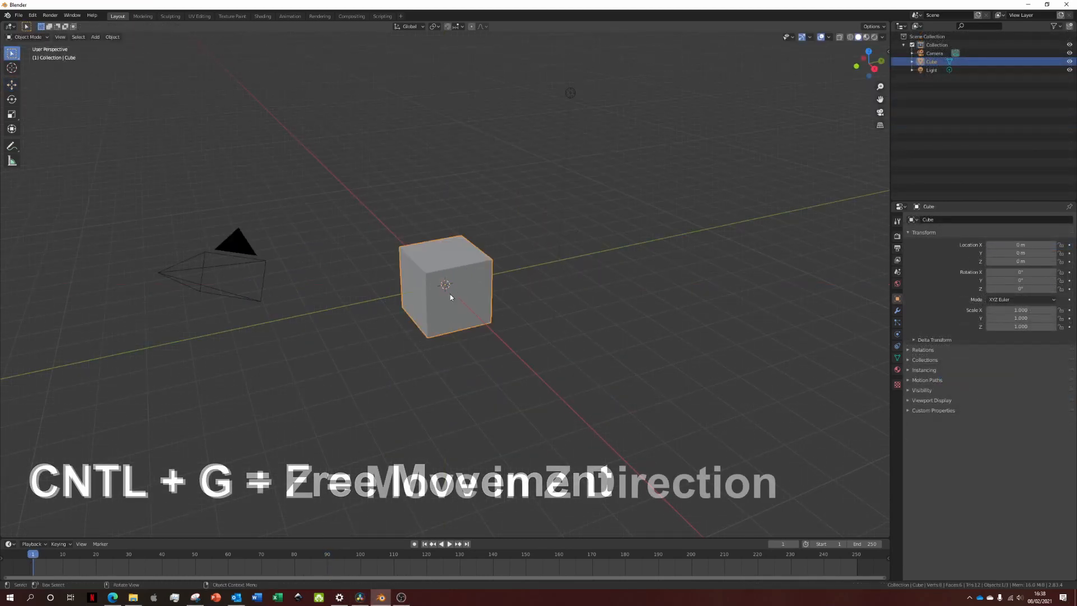
- Try moving the default cube along the global Z, Y and X axes in turn
key("g")
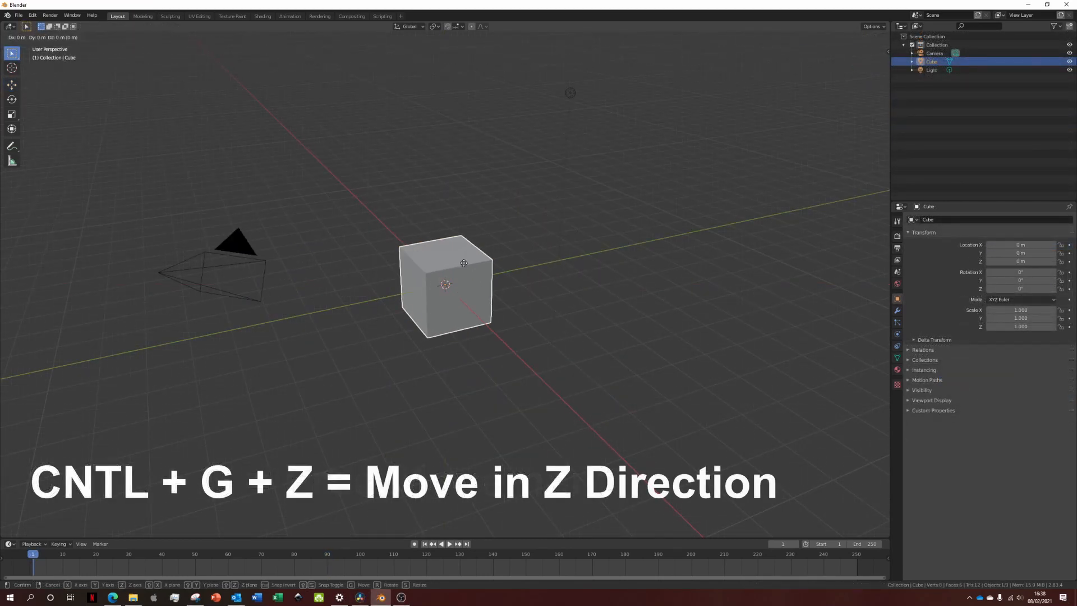
key("z")
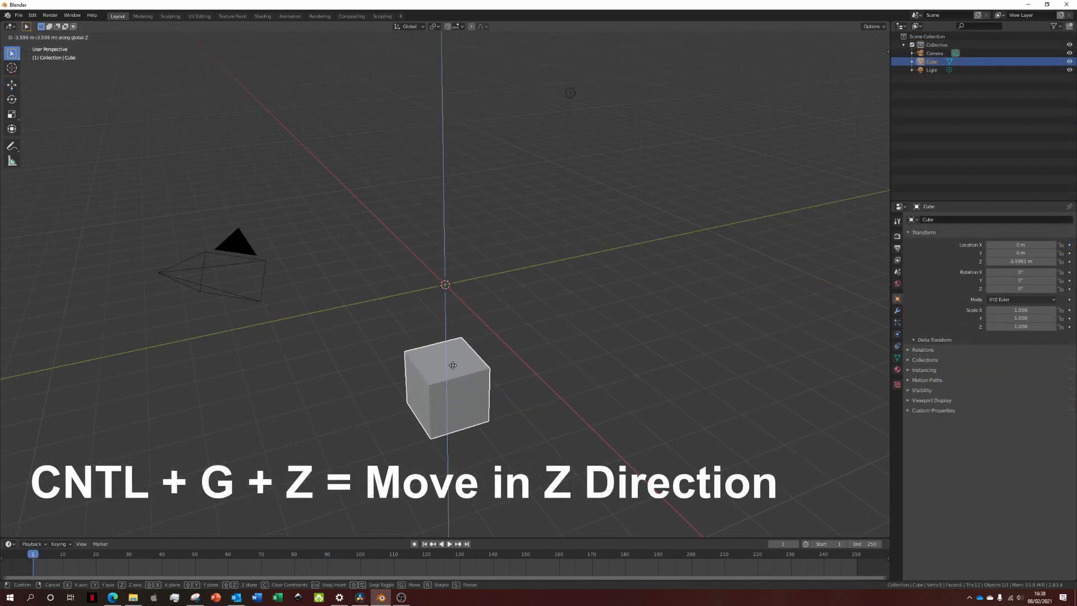
key("y")
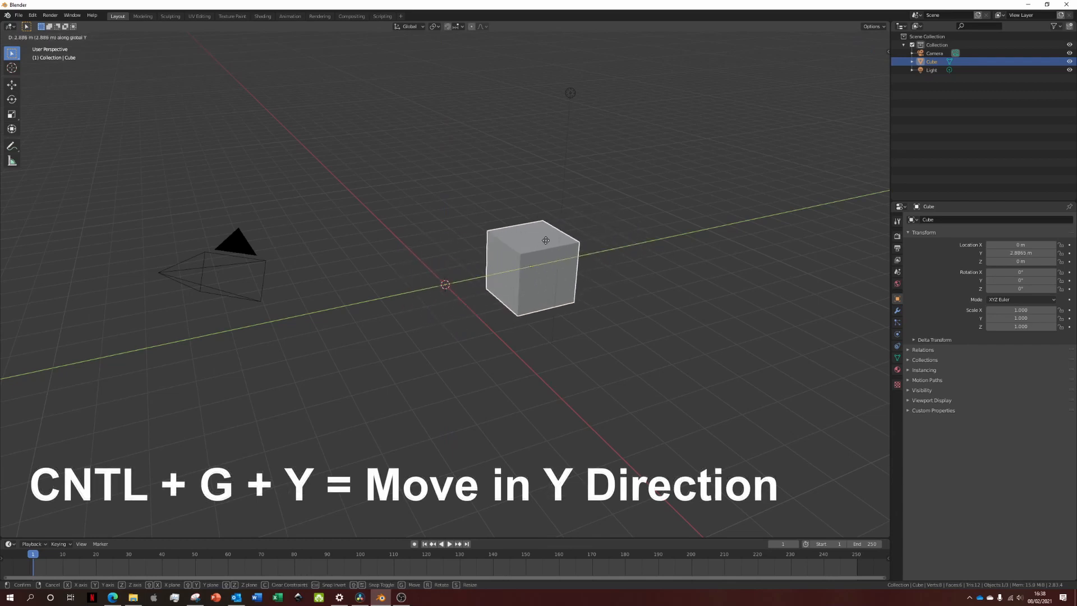
key("x")
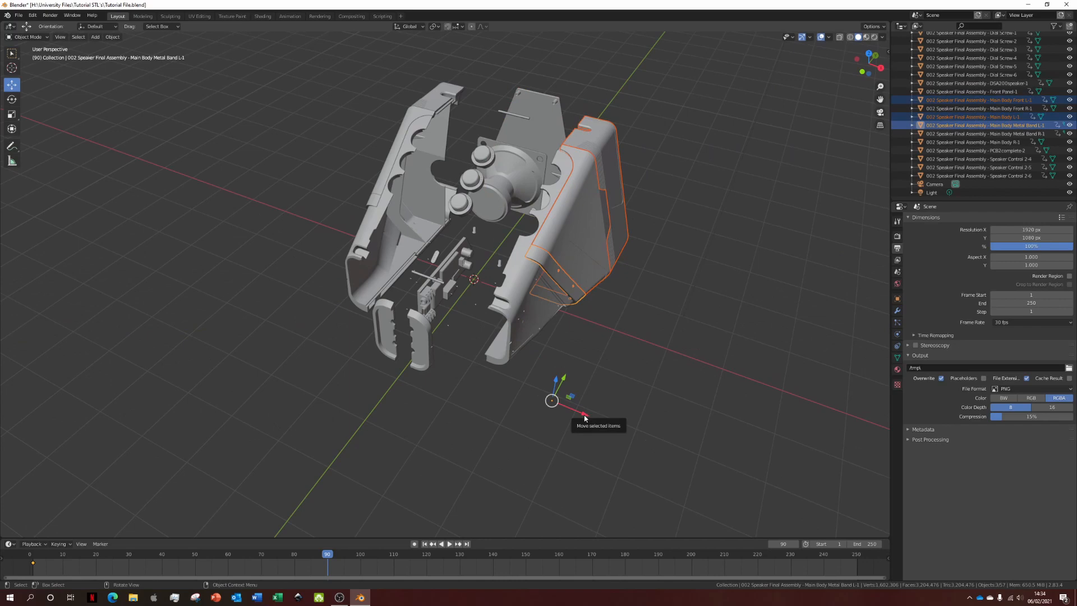
- At frame 90, move the L-side and then the R-side body shells and metal bands away from the rest of the speaker
key("g")
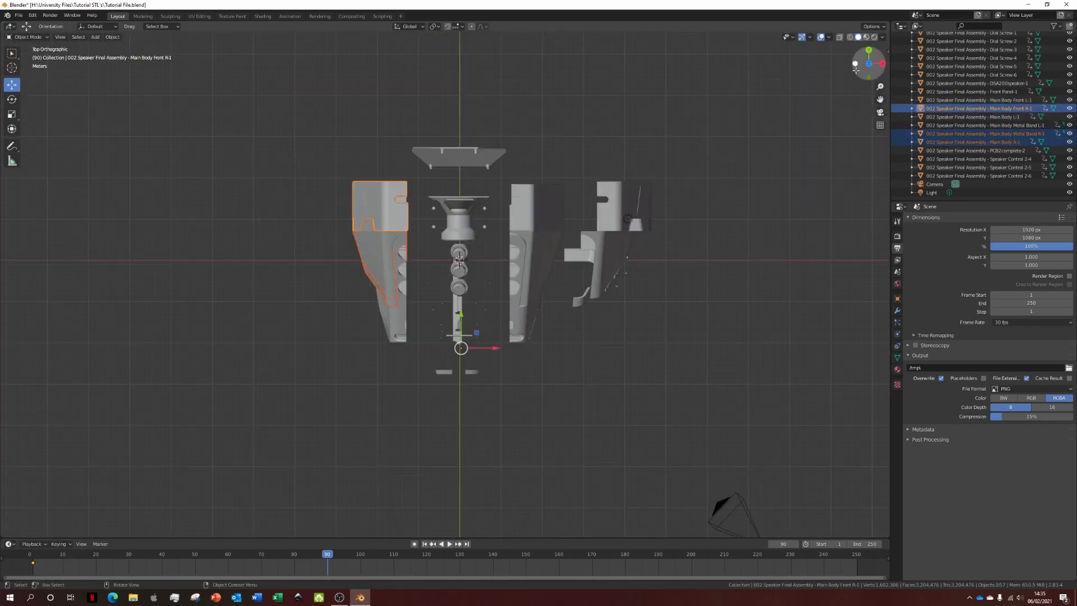
key("g")
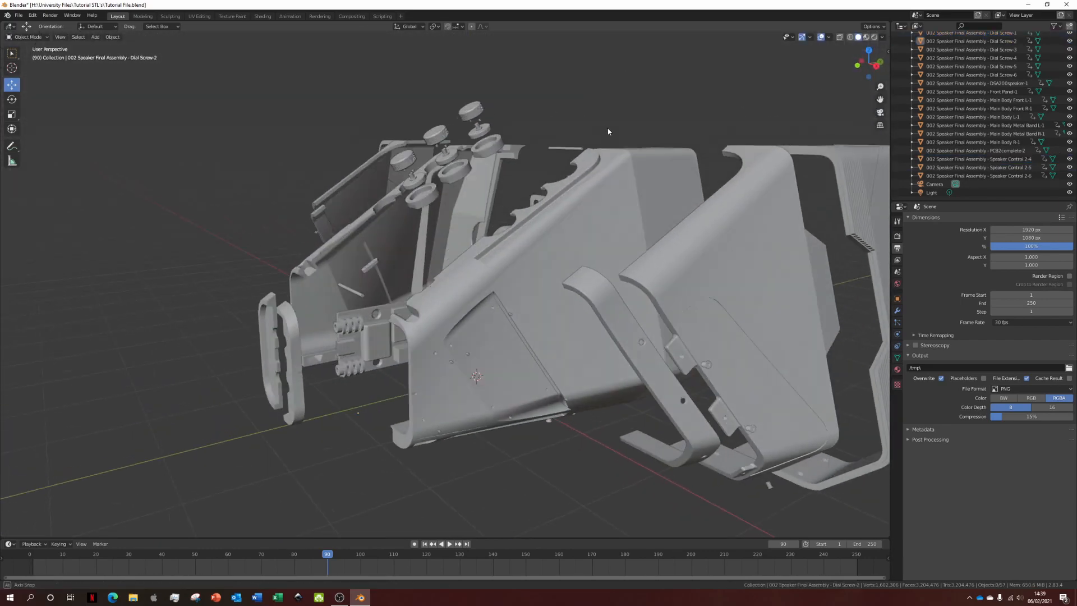
- Align the camera to a view of the exploded speaker from below, and shift the camera to bring the parts further into frame
middle_click_drag(608, 125, 731, 133)
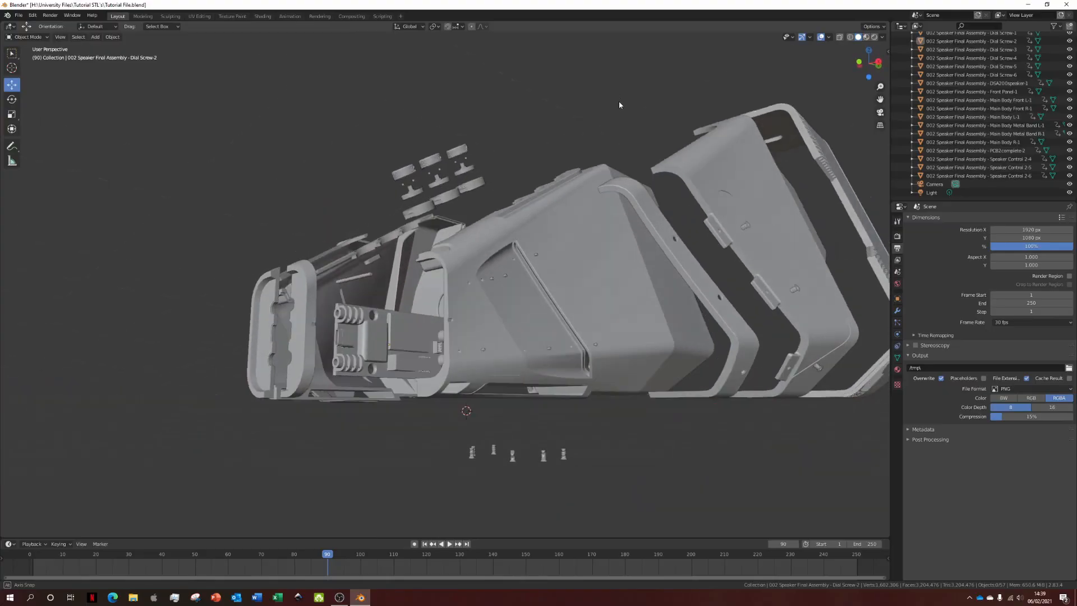
middle_click_drag(618, 101, 517, 225)
scroll(517, 225, "down", 1)
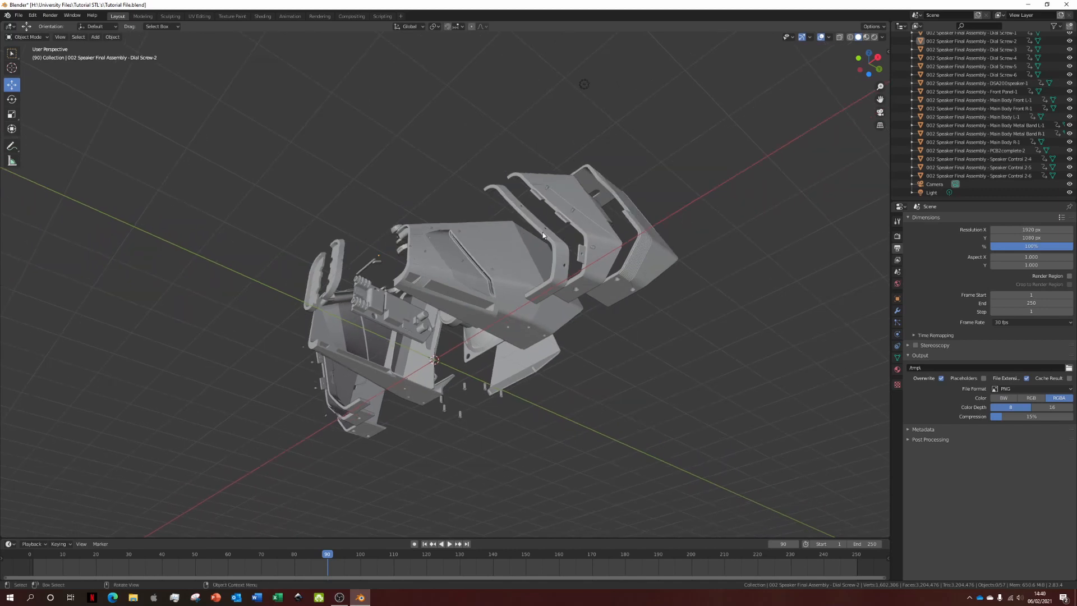
key("0")
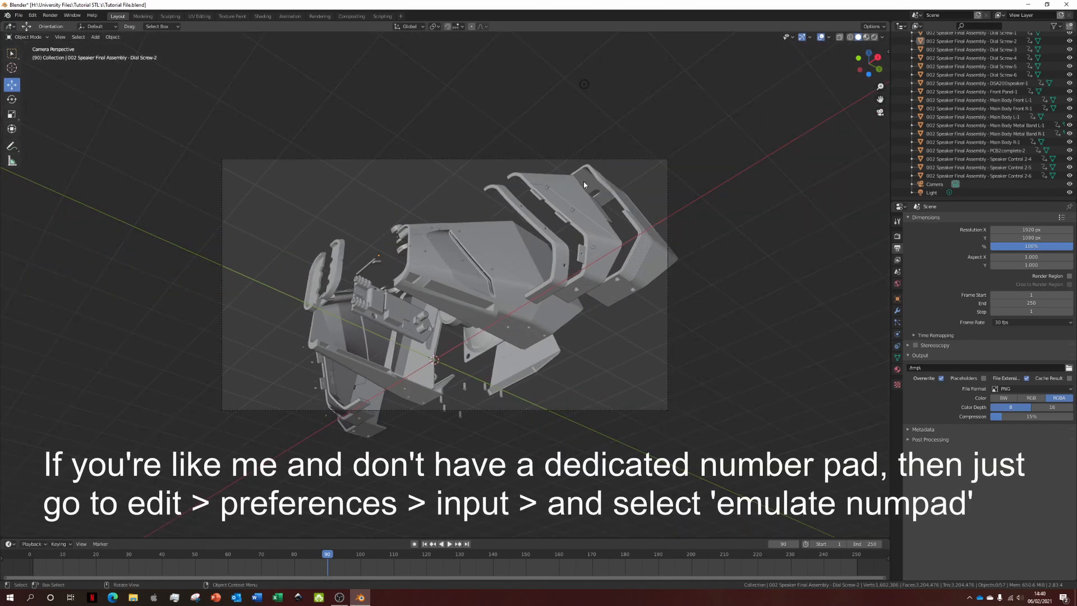
left_click(641, 164)
key("g")
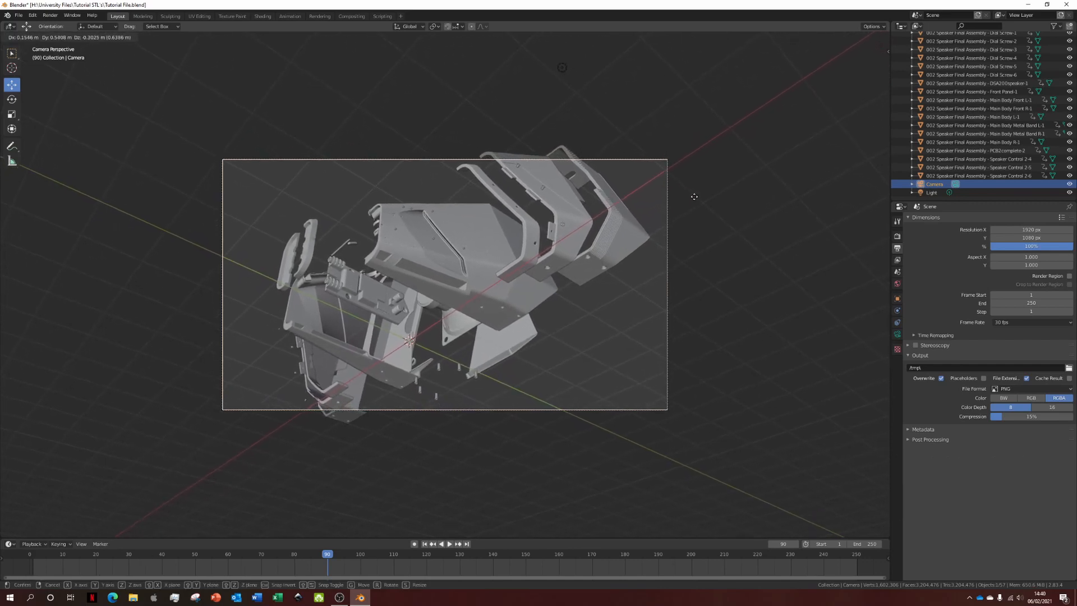
left_click(694, 196)
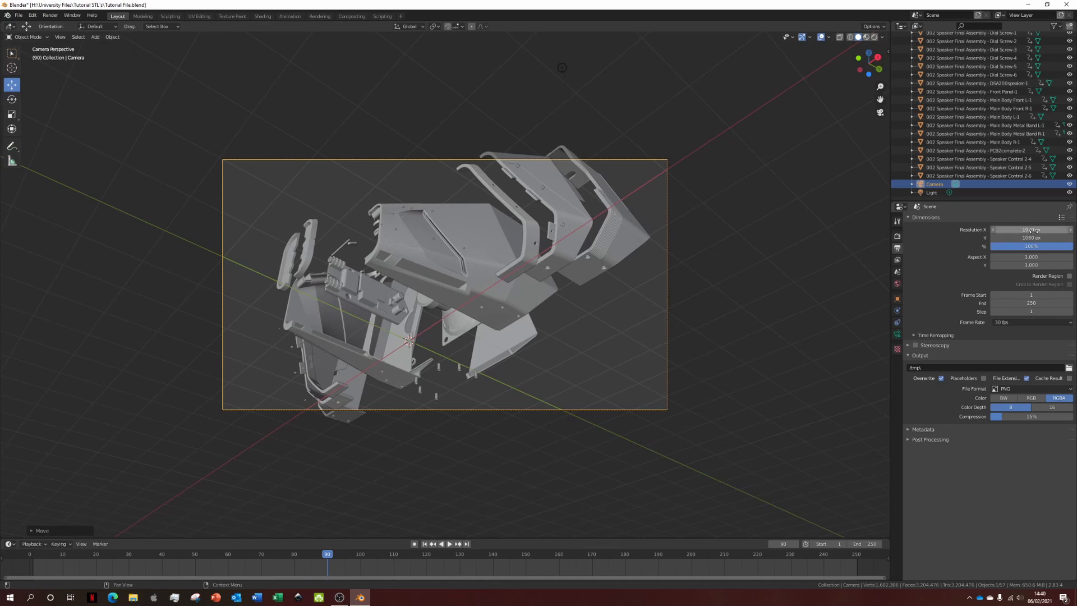
- Set the camera's focal length to 39 mm and shift the camera slightly to centre the exploded assembly in the frame
left_click(897, 335)
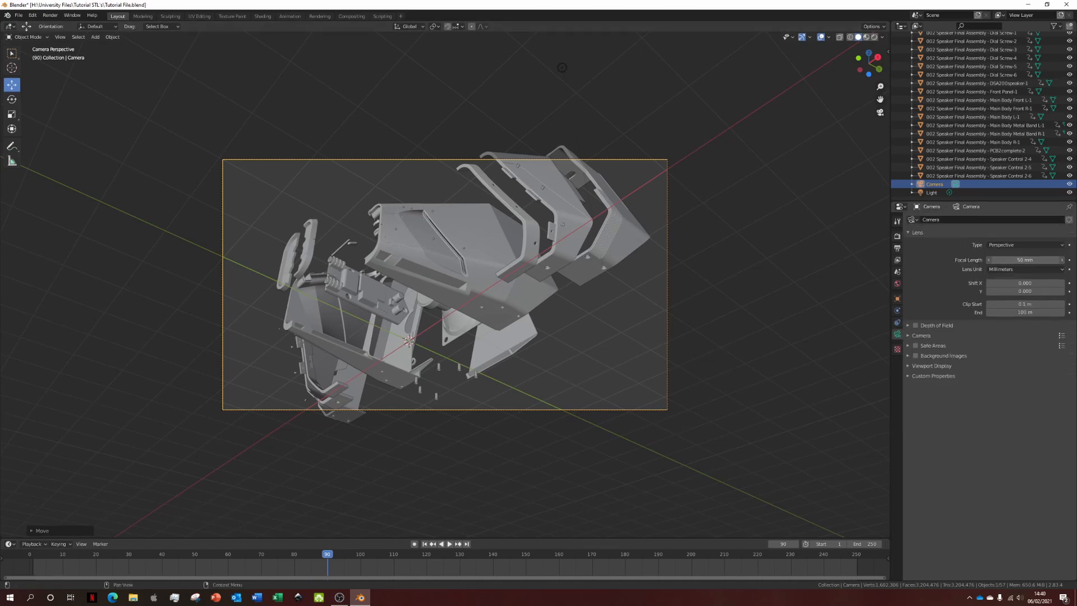
left_click_drag(1024, 260, 1002, 260)
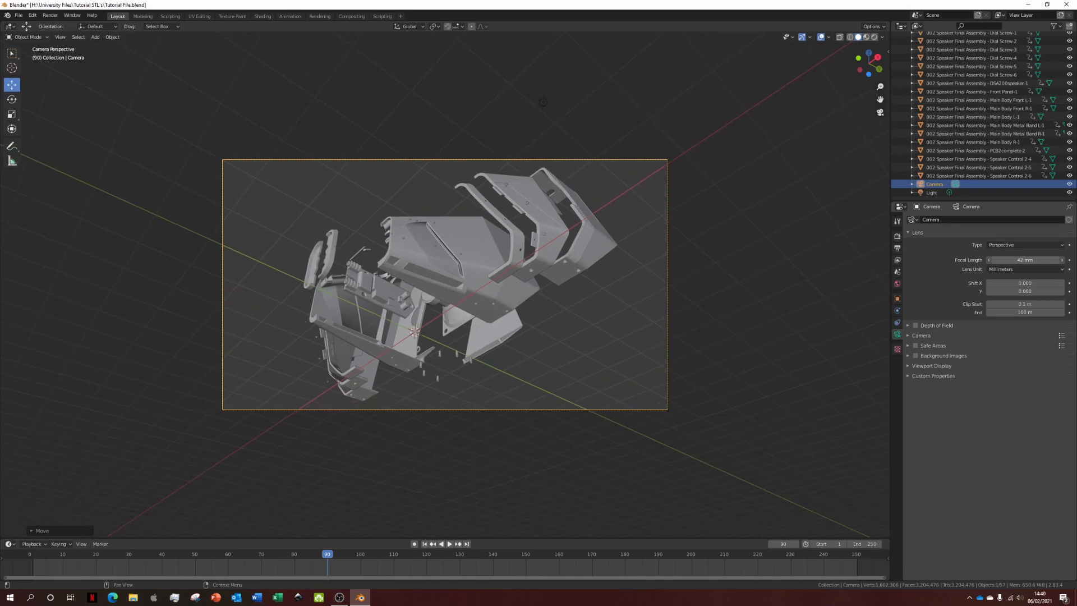
left_click_drag(1002, 260, 994, 259)
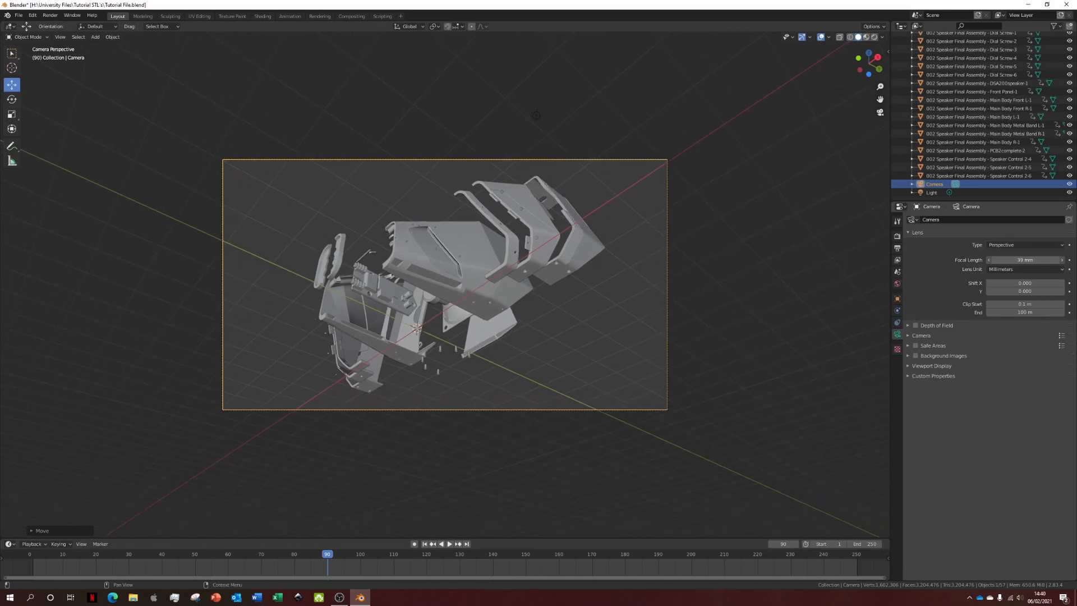
key("g")
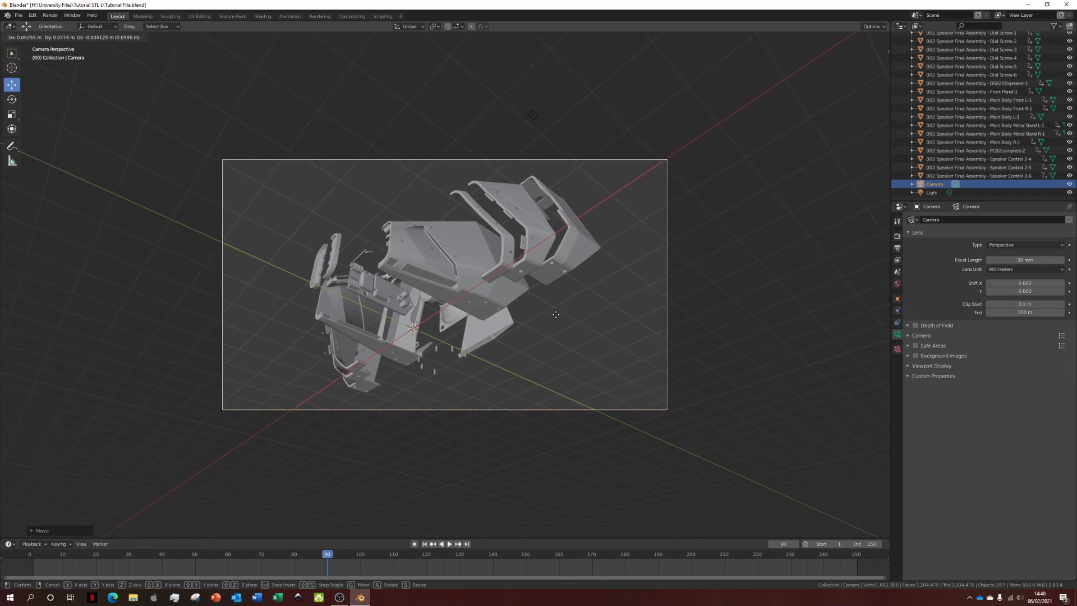
left_click(556, 315)
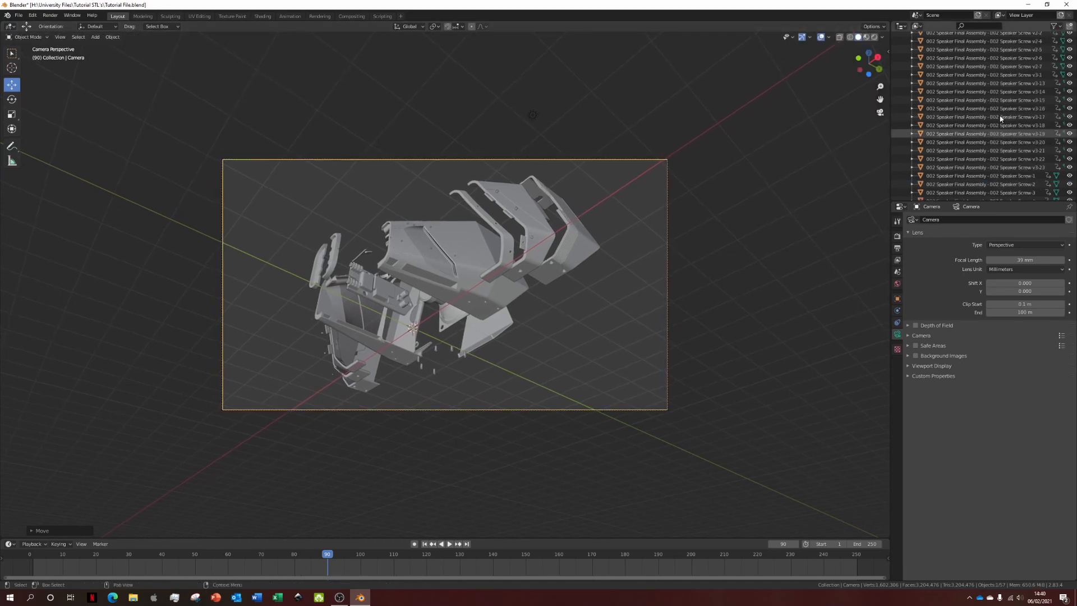
- Insert location and rotation keyframes at frame 90 for all the speaker parts, excluding the camera and light
scroll(999, 117, "up", 10)
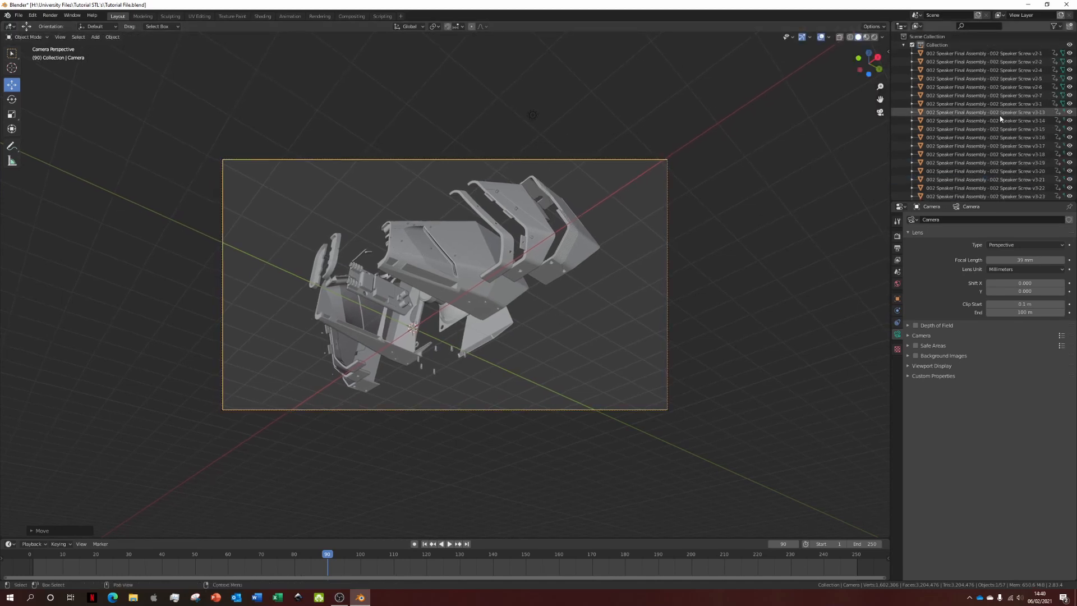
left_click(963, 56)
scroll(964, 58, "down", 1)
scroll(964, 60, "down", 6)
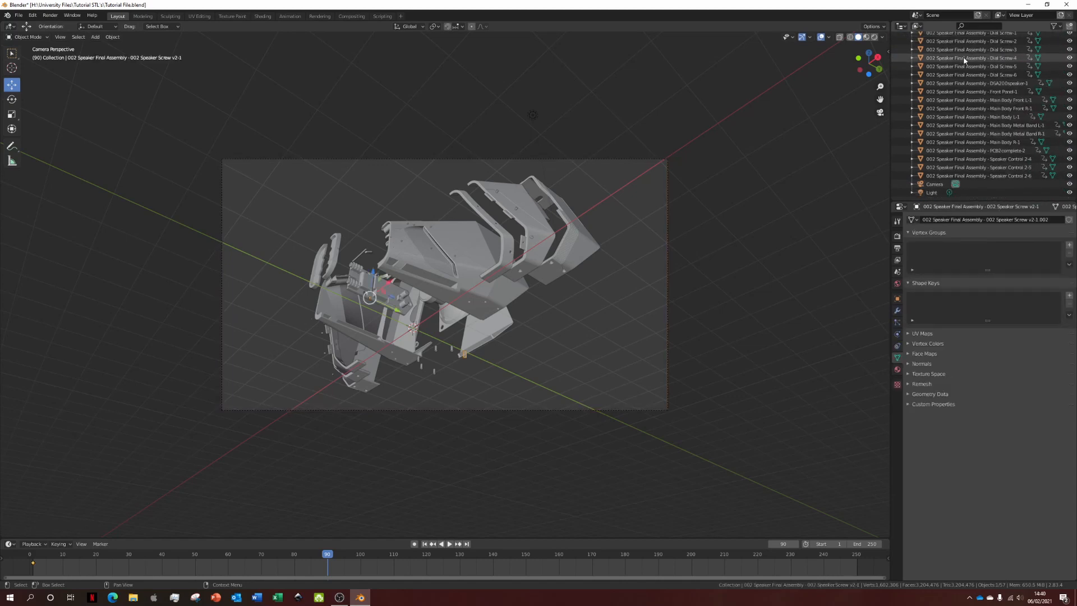
left_click(958, 176, "shift")
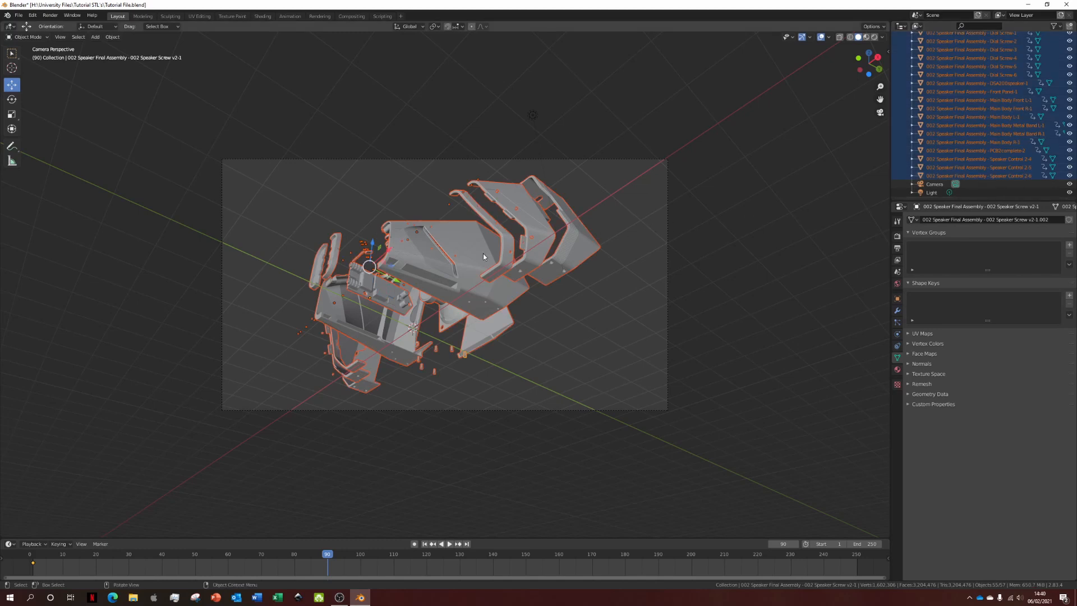
key("i")
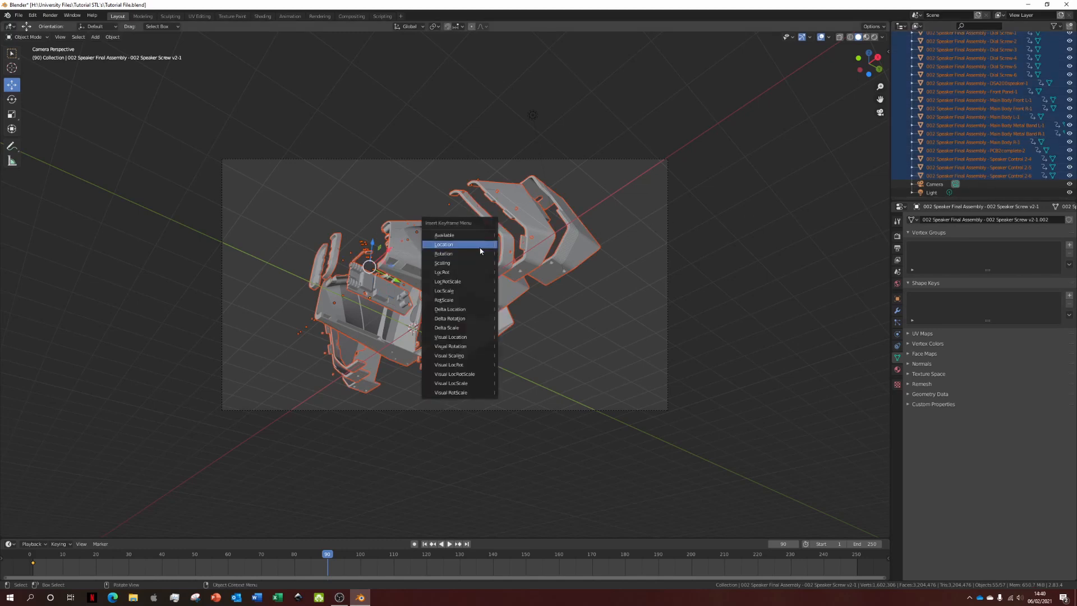
left_click(479, 247)
key("i")
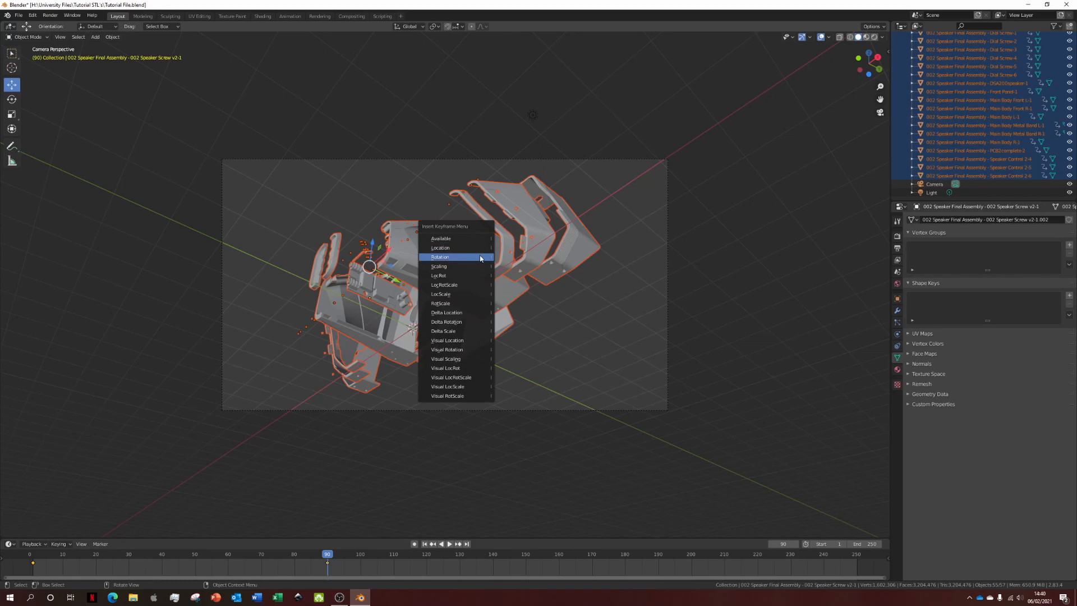
left_click(480, 257)
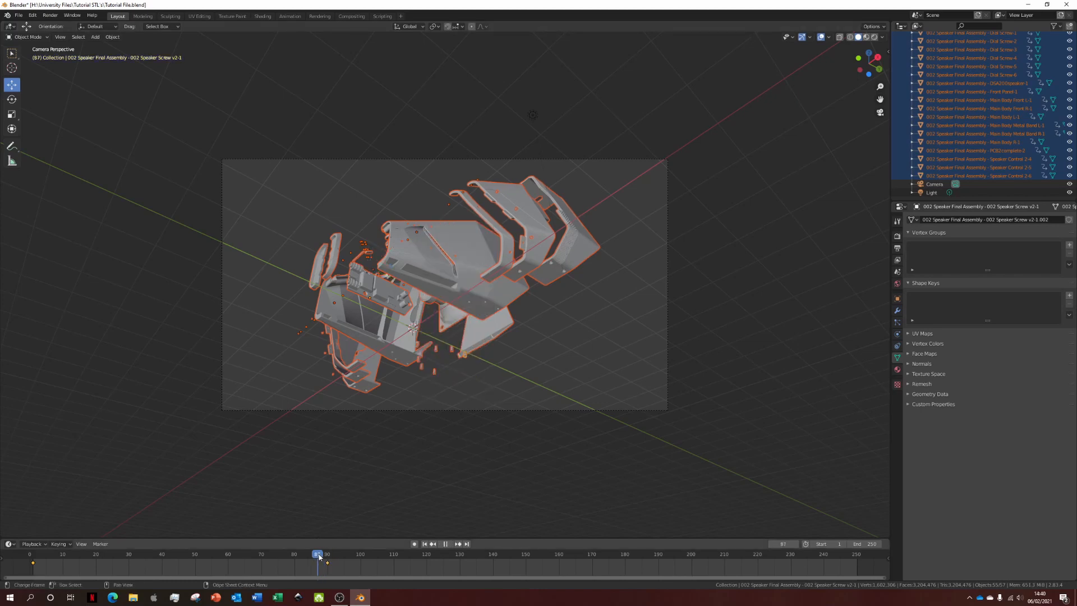
mouse_move(319, 557)
left_mouse_down()
mouse_move(84, 560)
mouse_move(329, 557)
left_mouse_up()
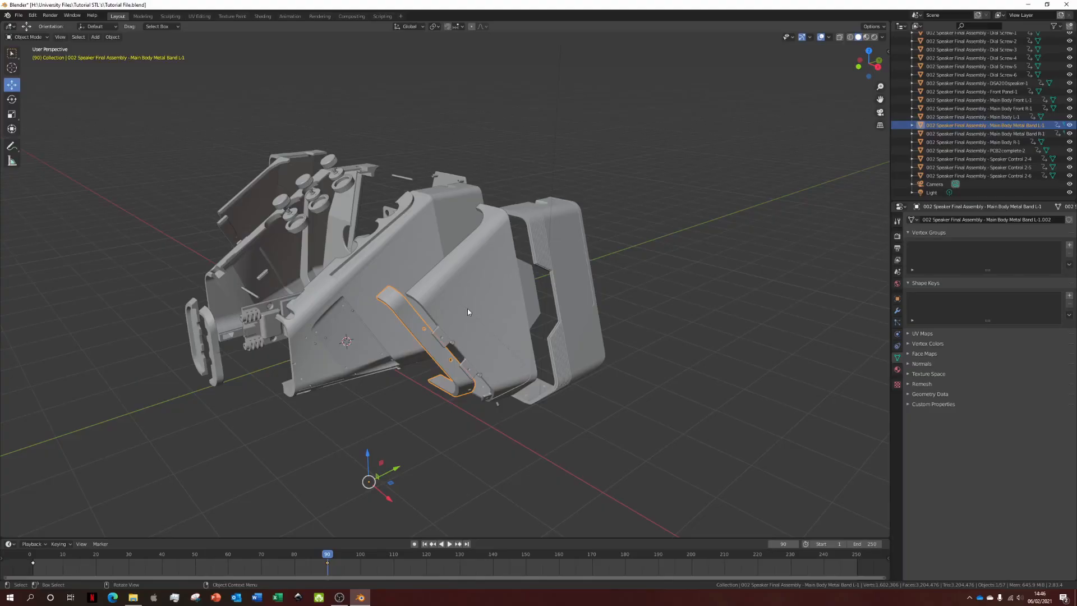
- Scrub the animation between frames 90 and 11 to examine how the L-side metal band passes the body shell's clips
scroll(469, 312, "up", 6)
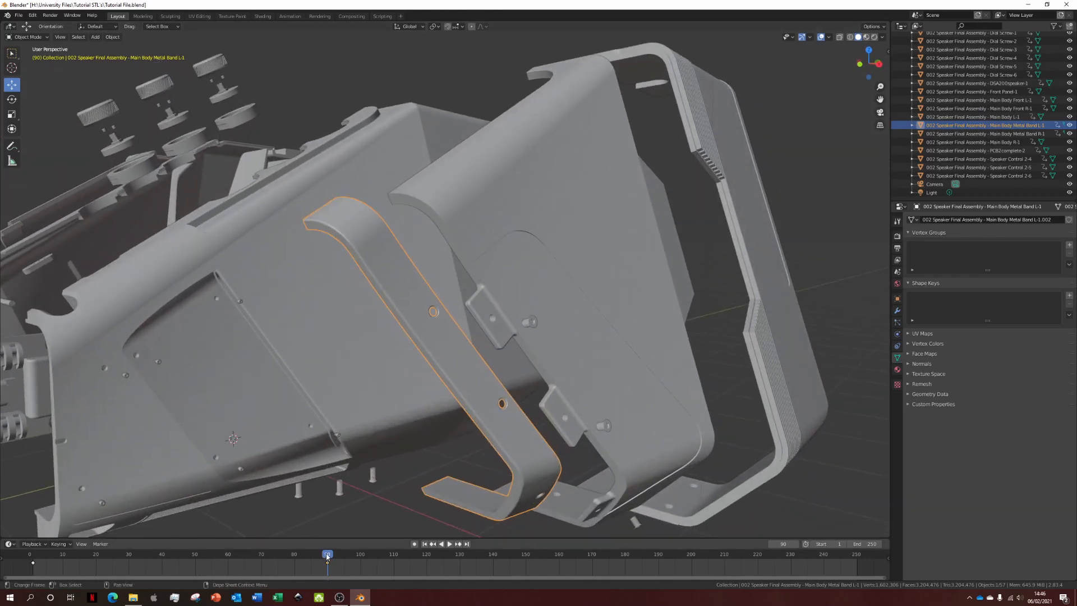
left_click_drag(327, 557, 66, 567)
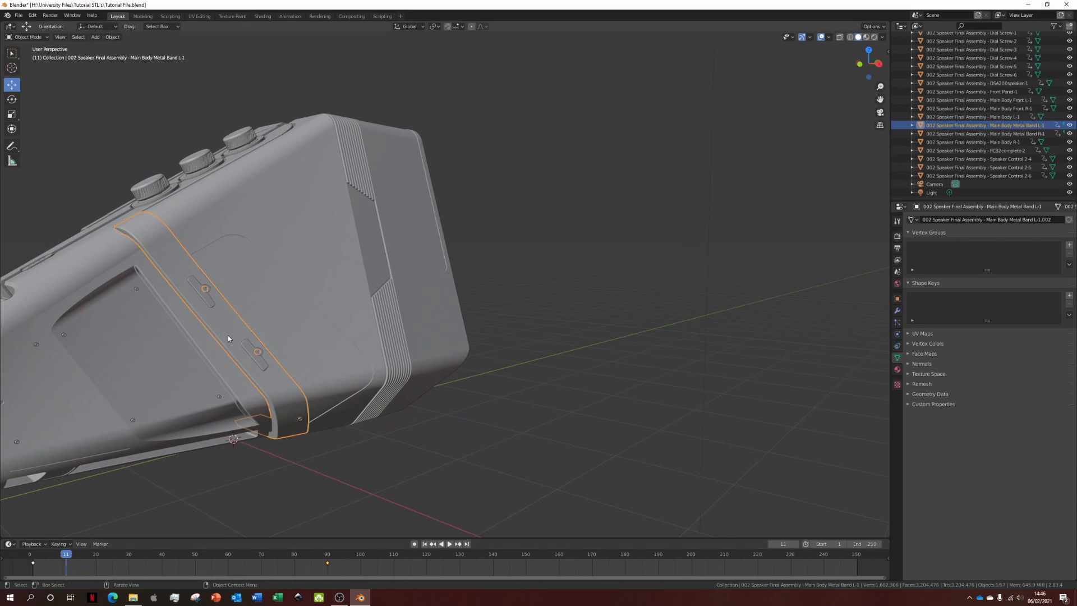
scroll(230, 338, "up", 4)
middle_click_drag(231, 338, 743, 274, "shift")
scroll(582, 369, "up", 1)
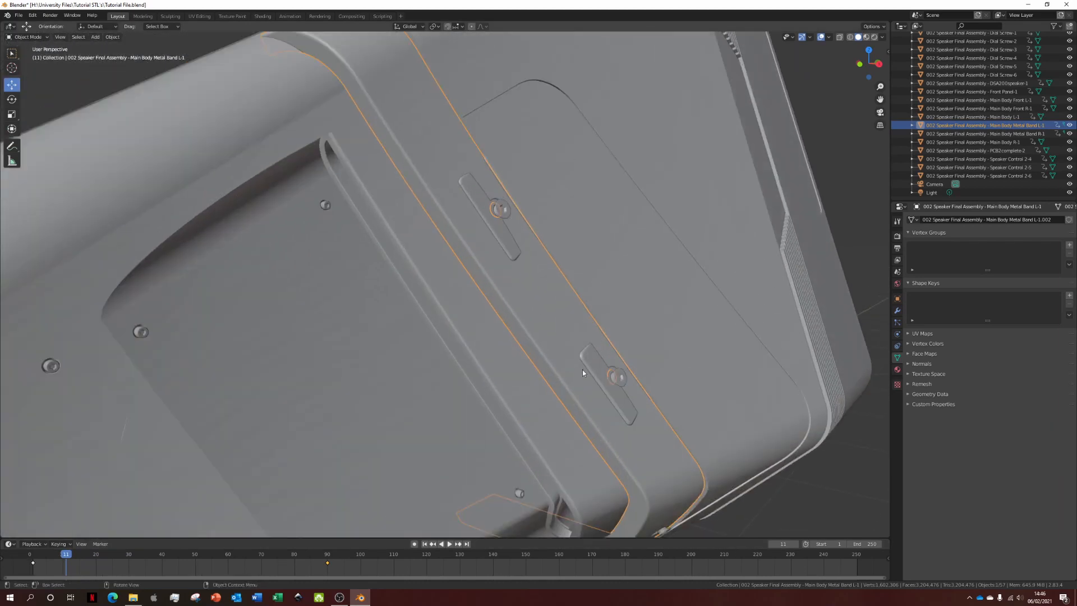
left_click_drag(65, 563, 327, 554)
scroll(589, 393, "down", 1)
scroll(785, 370, "up", 3)
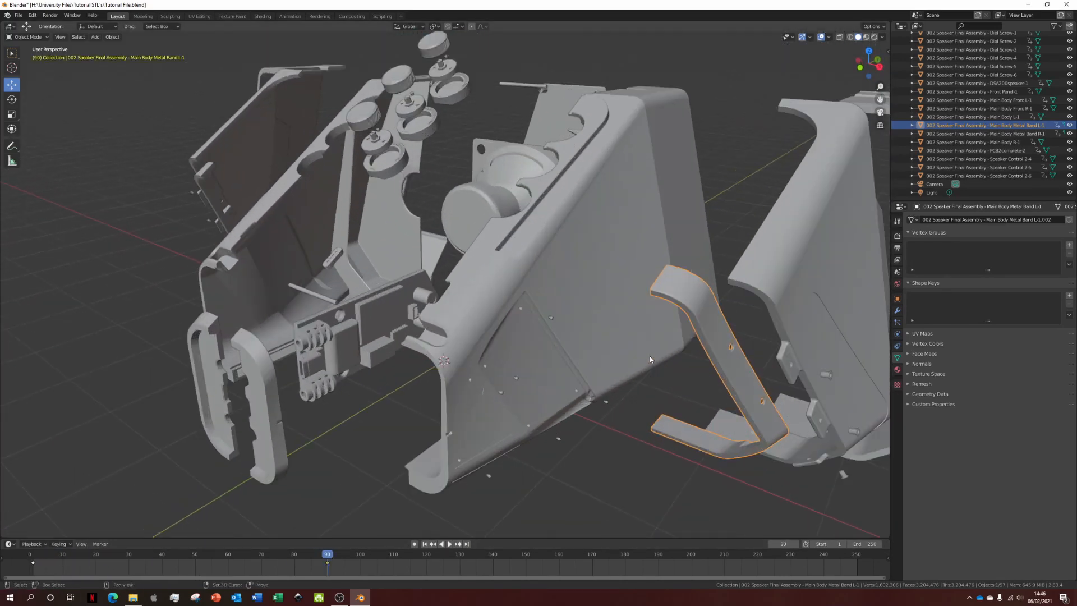
- Move the L-side metal band's frame 90 keyframe to frame 60, and set the current frame to 60
middle_click_drag(825, 370, 510, 361, "shift")
scroll(509, 364, "down", 1)
key("alt+a")
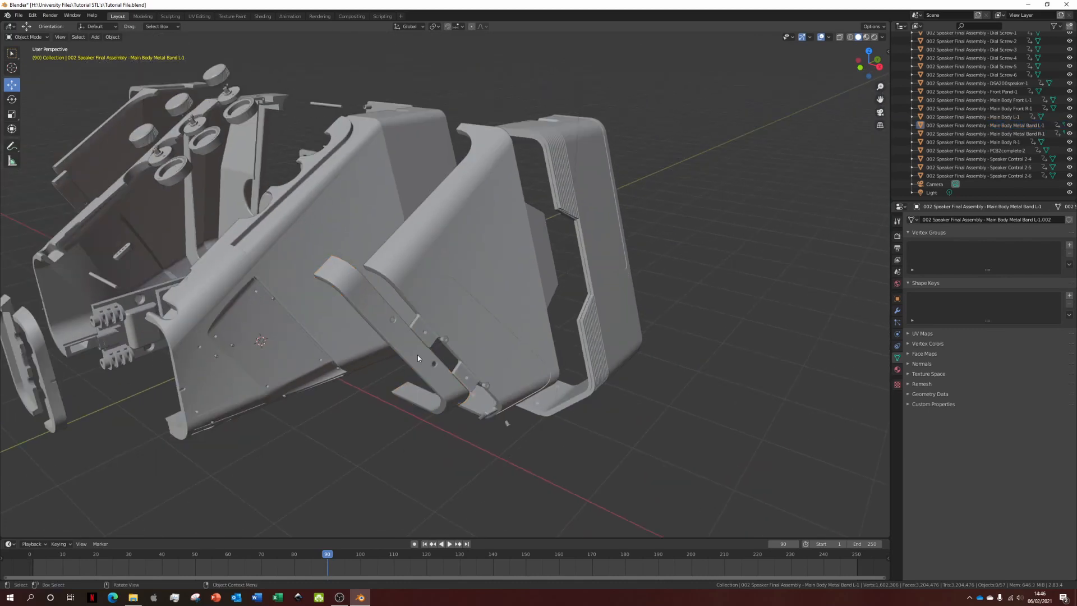
left_click(418, 354)
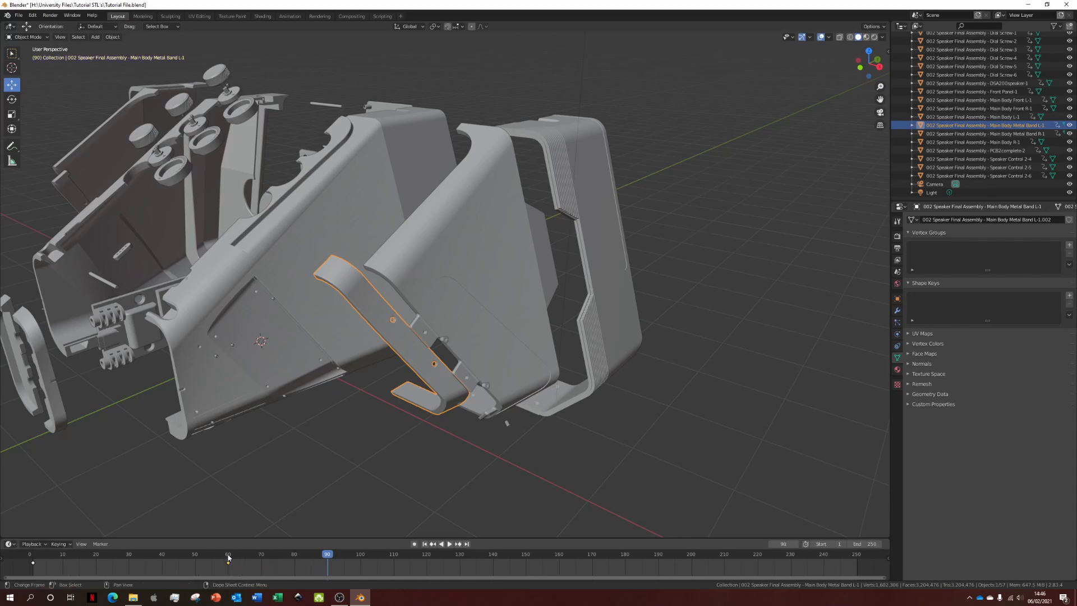
left_click_drag(322, 558, 228, 566)
- Delete the frame 90 keyframe of the Main Body L-1 shell, keeping the current frame at 60
scroll(415, 305, "up", 4)
middle_click_drag(349, 360, 408, 351)
left_click(553, 261)
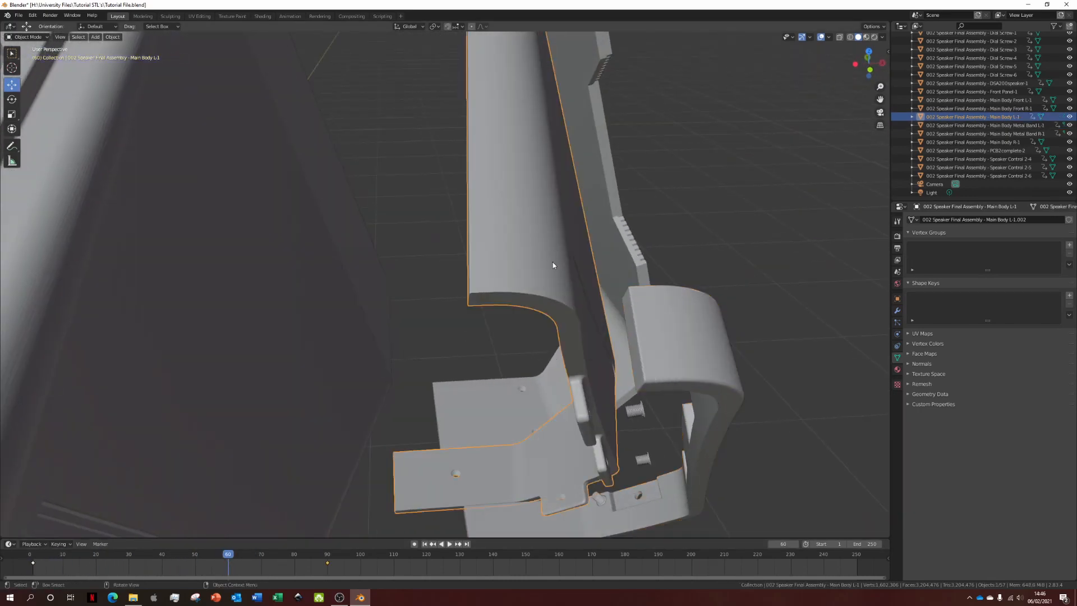
middle_click_drag(553, 261, 519, 362)
scroll(519, 361, "down", 2)
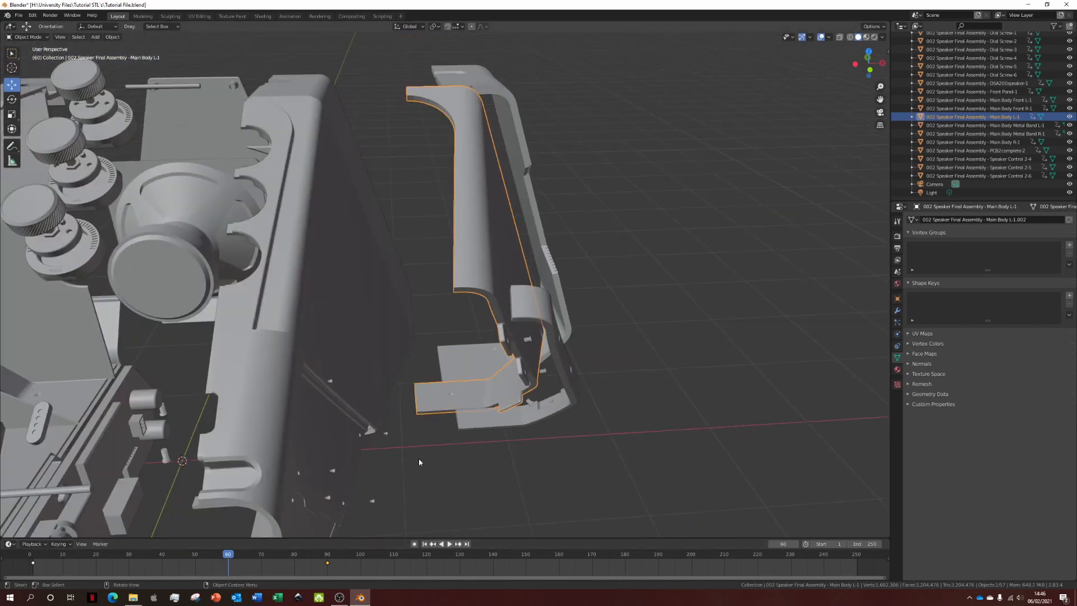
middle_click_drag(463, 439, 441, 435)
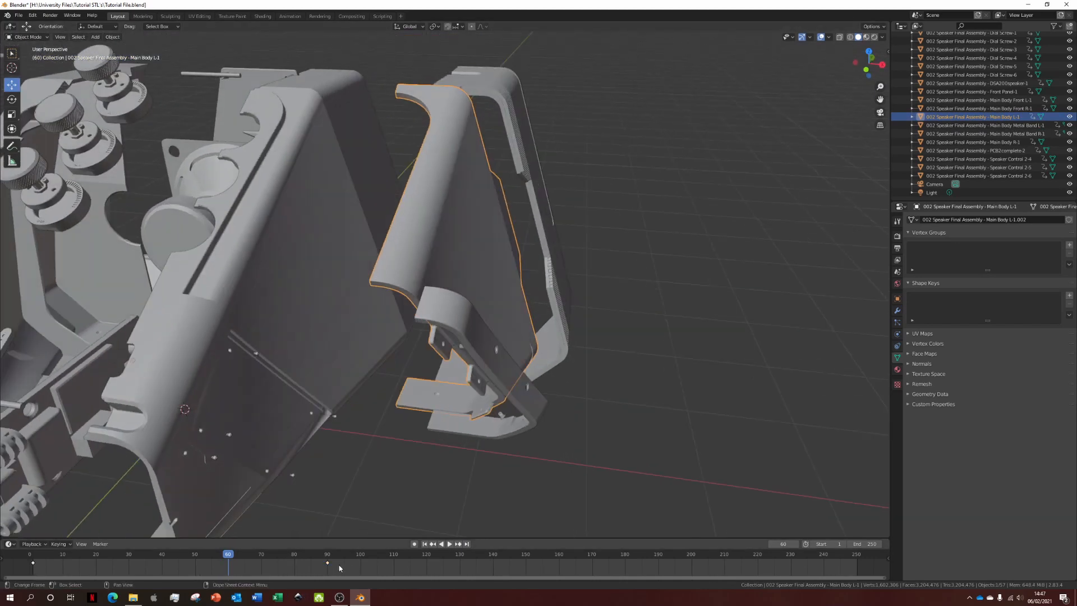
key("x")
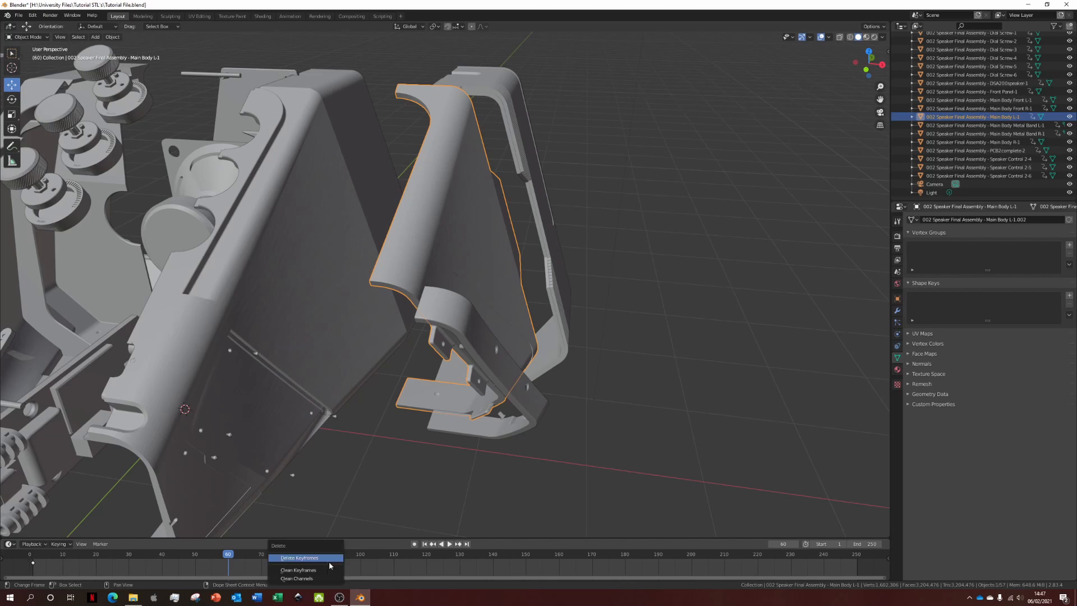
left_click(328, 558)
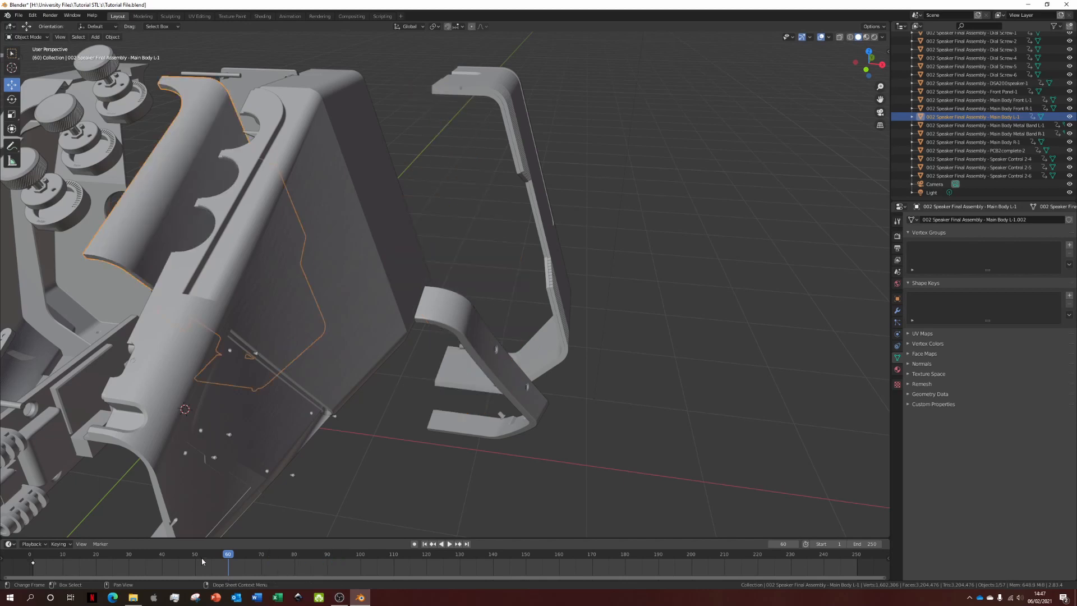
left_click_drag(230, 558, 230, 559)
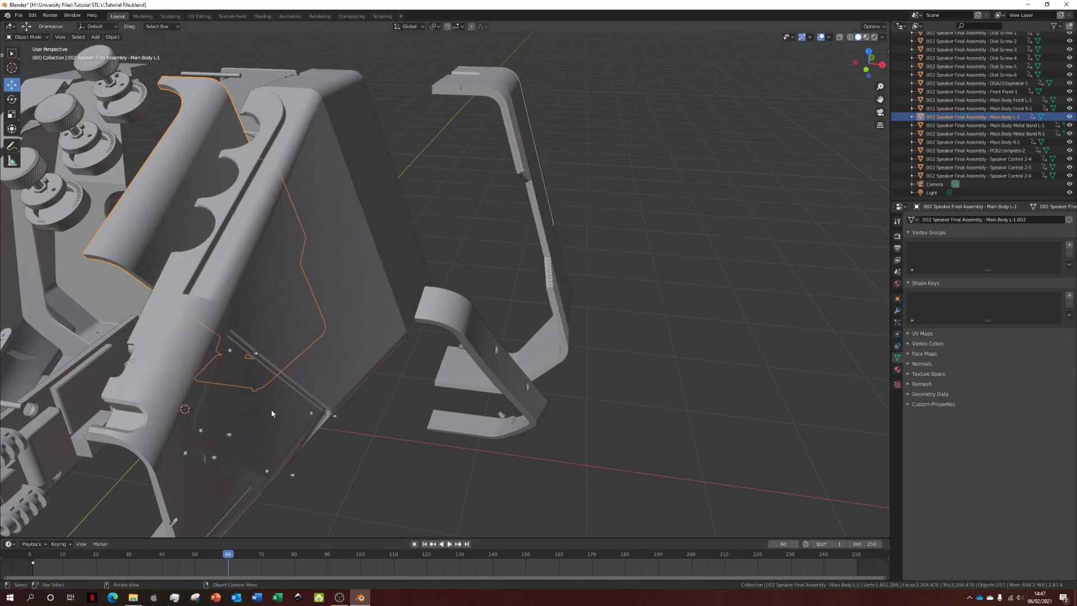
- Move the Main Body L-1 shell outward along X until it lines up with the L-side metal band
scroll(268, 358, "down", 2)
key("g")
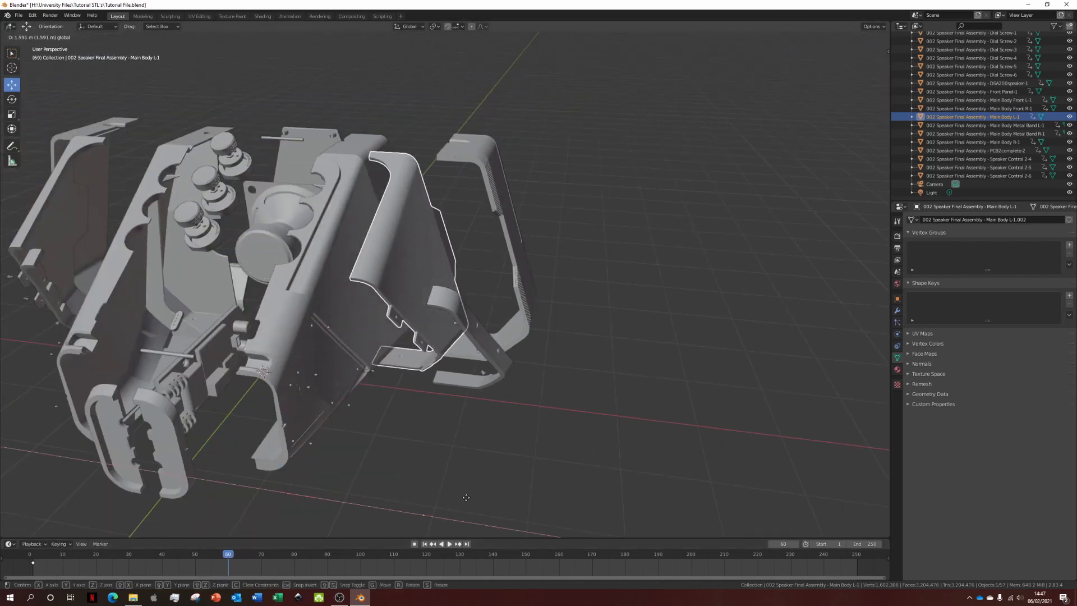
left_click(533, 494)
scroll(462, 310, "up", 10)
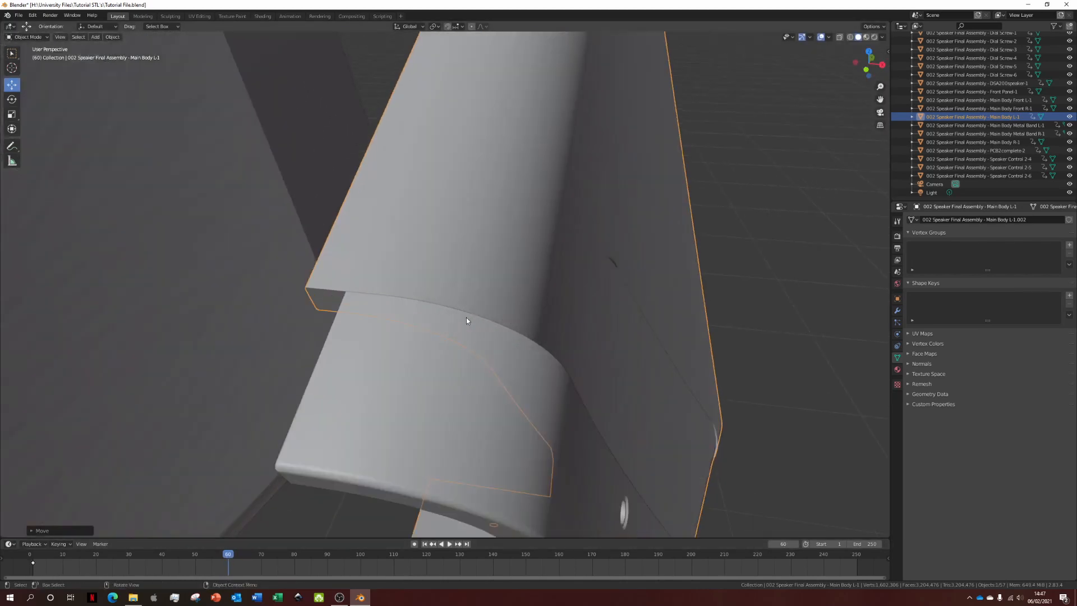
scroll(462, 313, "down", 3)
key("g")
key("x")
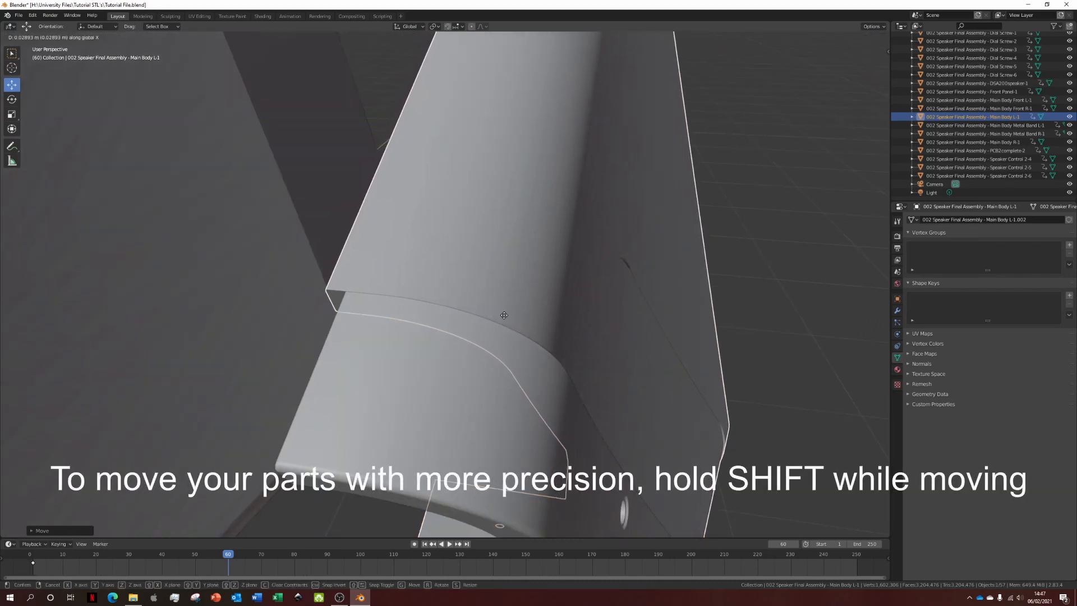
left_click(832, 350)
- Insert a location keyframe for the Main Body L-1 shell at frame 60
scroll(601, 342, "down", 5)
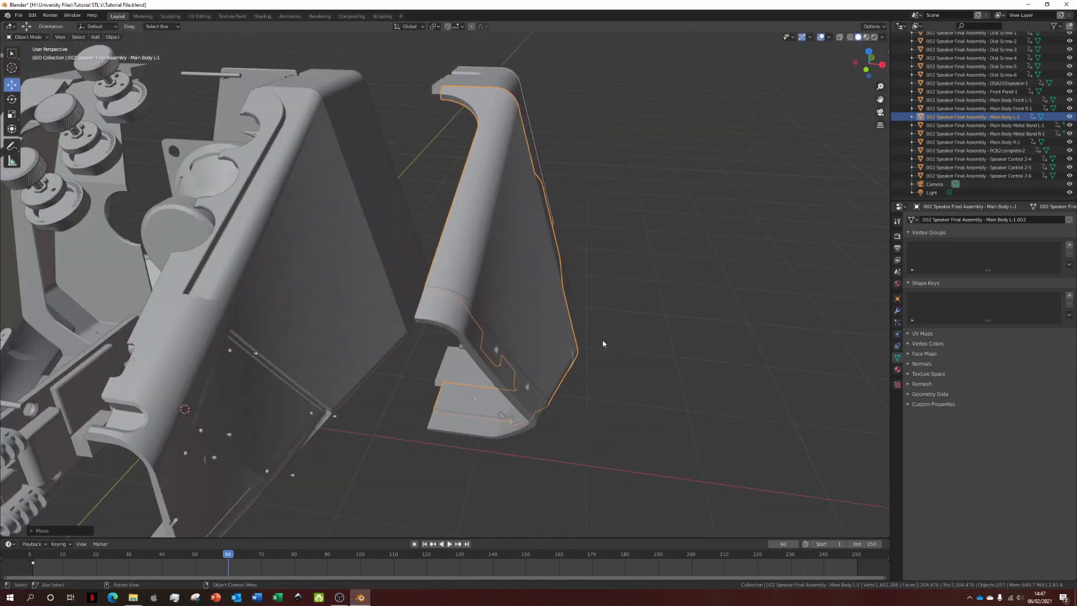
key("i")
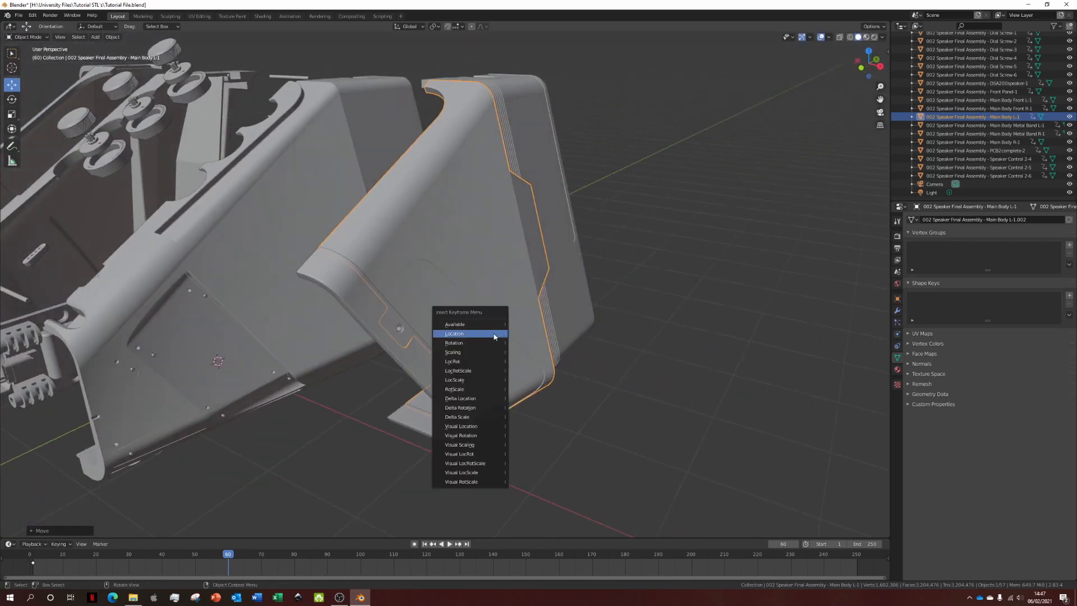
left_click(495, 335)
middle_click_drag(495, 335, 399, 350)
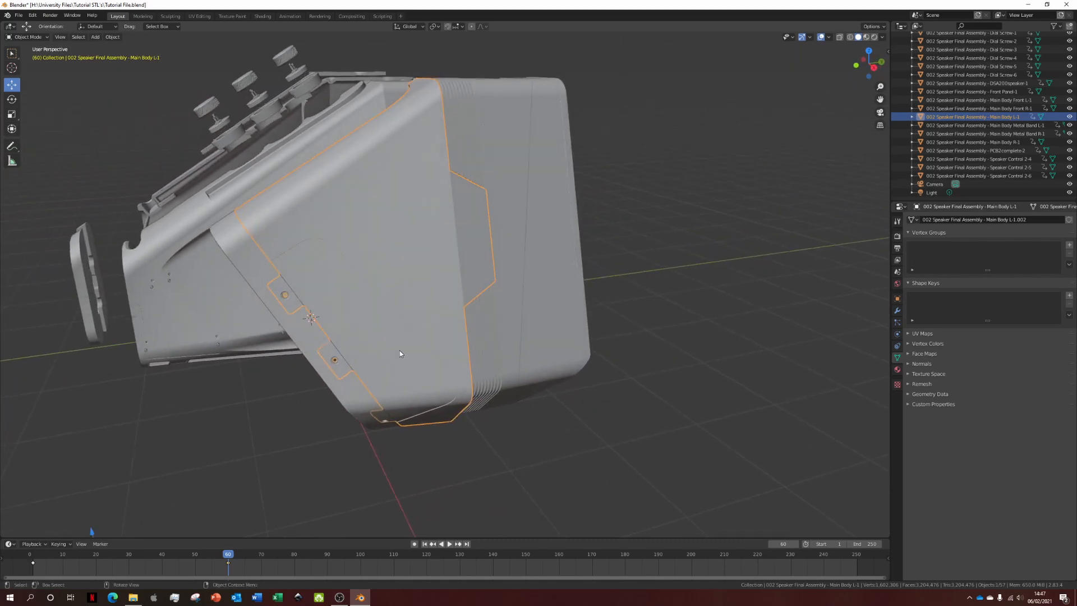
- At frame 70, move the Main Body L-1 shell about 0.21 m along Y and insert a location keyframe
left_click_drag(229, 555, 261, 555)
key("g")
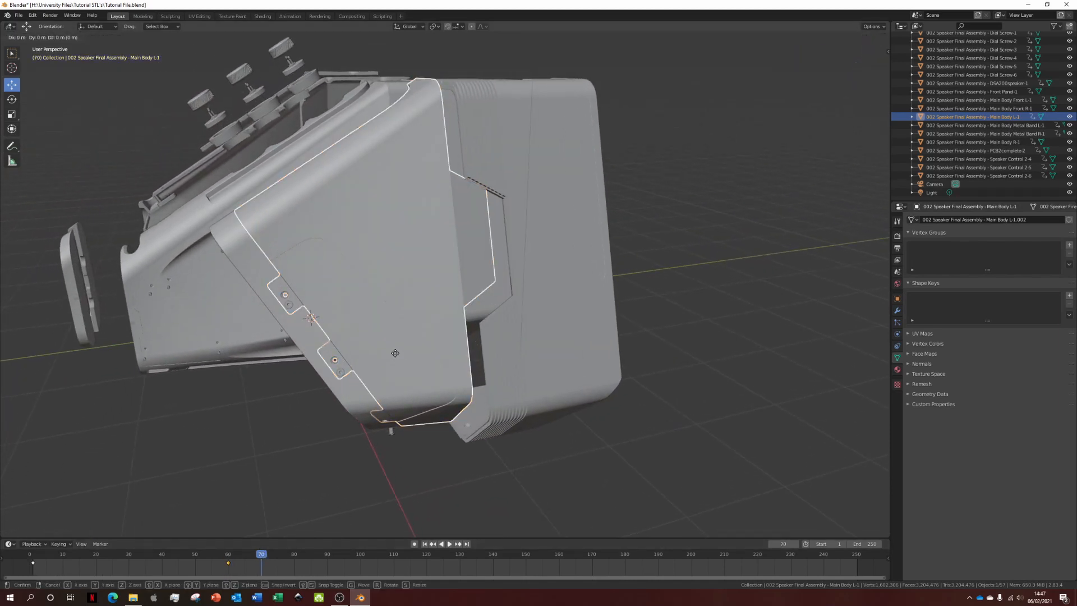
key("y")
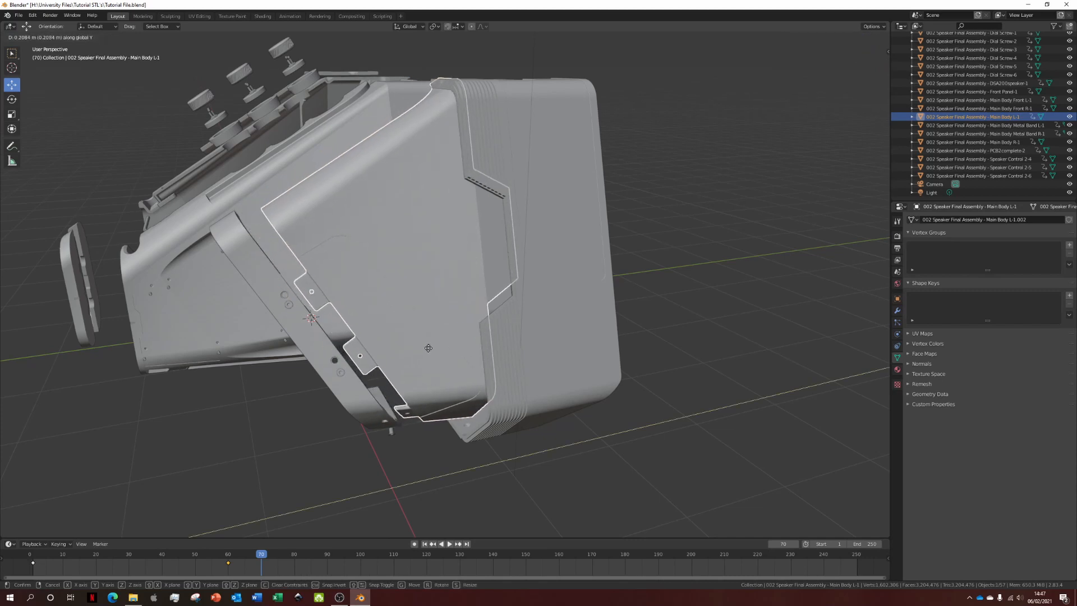
left_click(429, 348)
key("i")
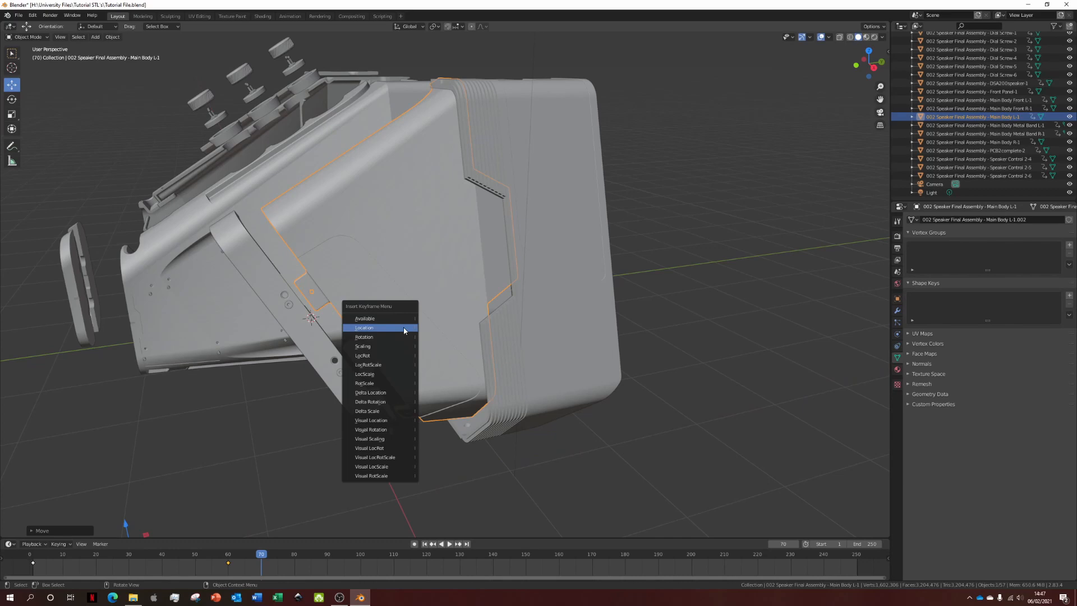
left_click(404, 330)
middle_click_drag(399, 361, 466, 369)
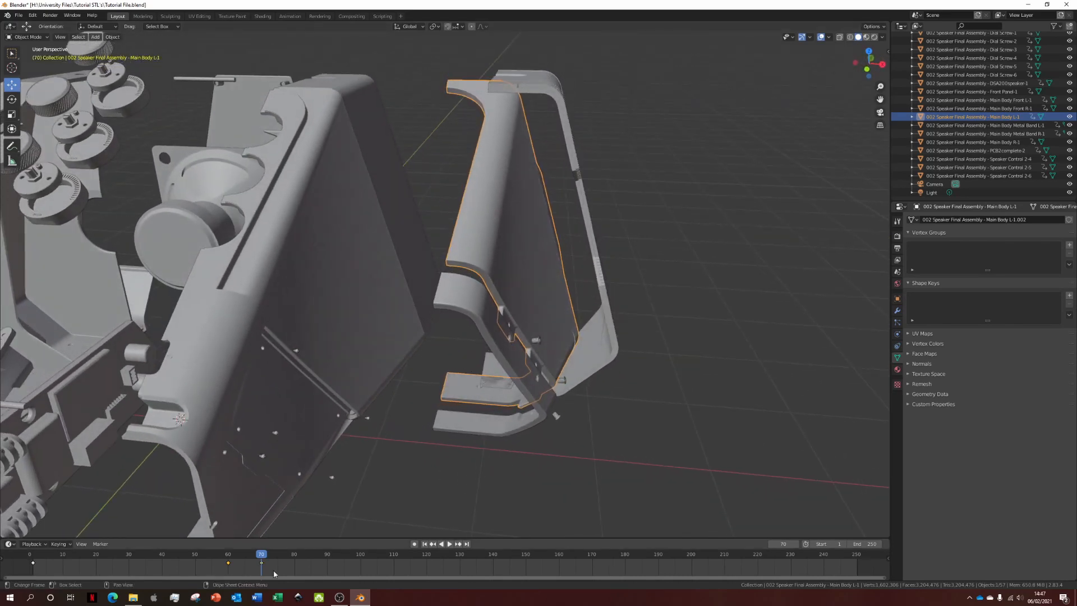
- At frame 90, move the Main Body L-1 shell back along Y until its clips line up with the metal band's holes
left_click_drag(263, 554, 328, 551)
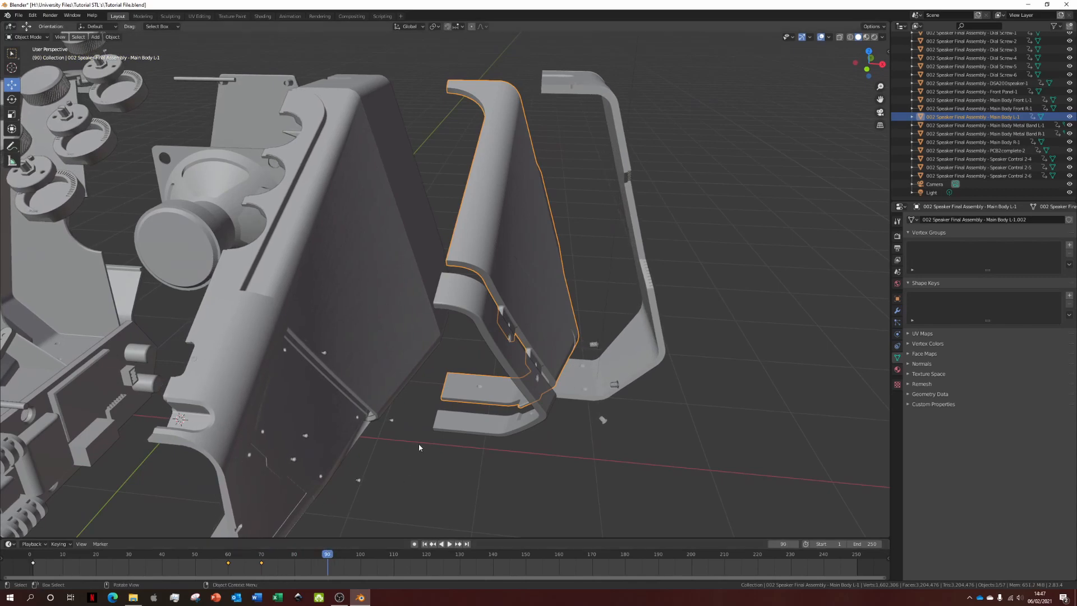
middle_click_drag(419, 443, 360, 428)
scroll(301, 254, "up", 3)
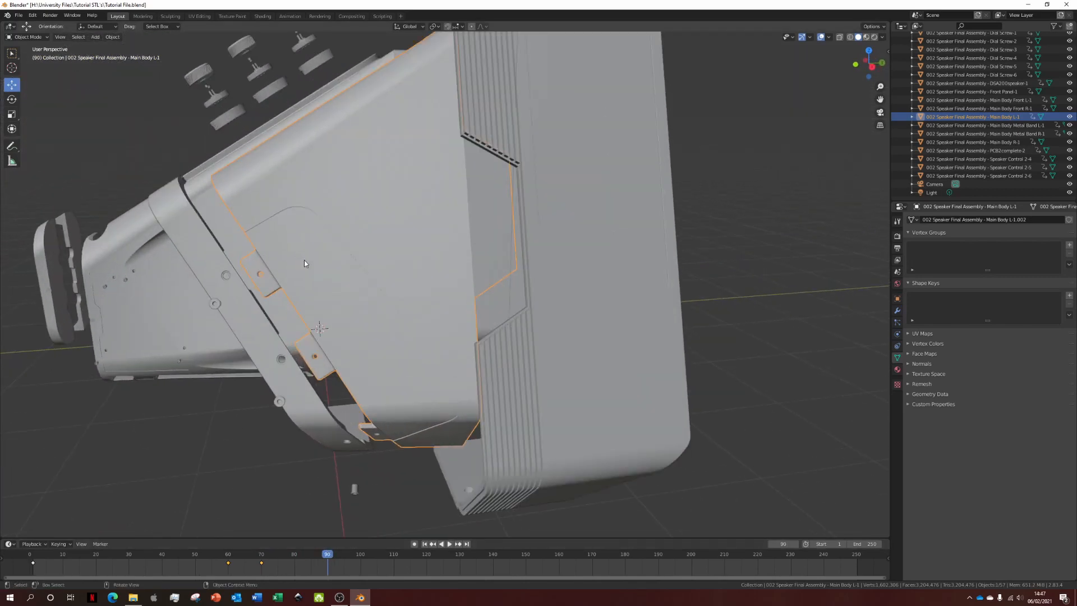
key("g")
key("y")
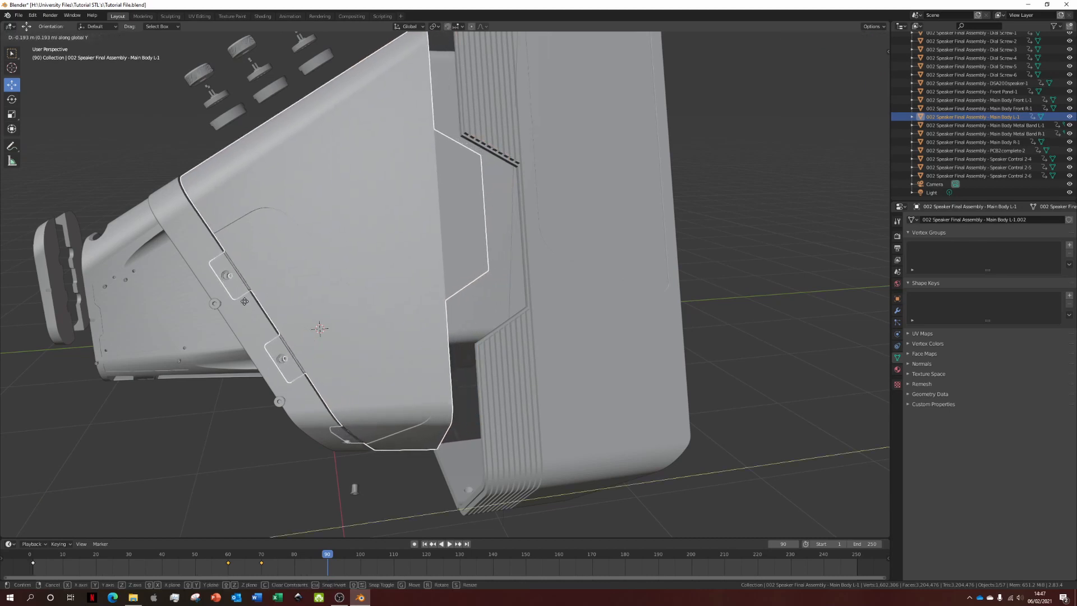
left_click(215, 305)
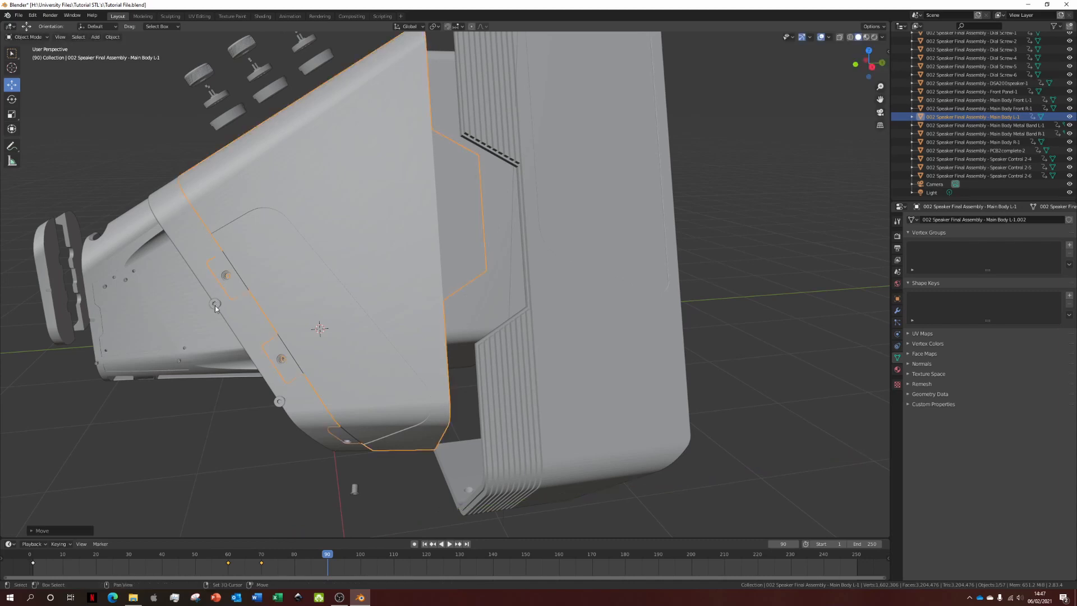
middle_click_drag(233, 315, 410, 370)
- Move the Main Body L-1 shell about 0.5 m outward along X and insert a location keyframe at frame 90
scroll(451, 374, "down", 5)
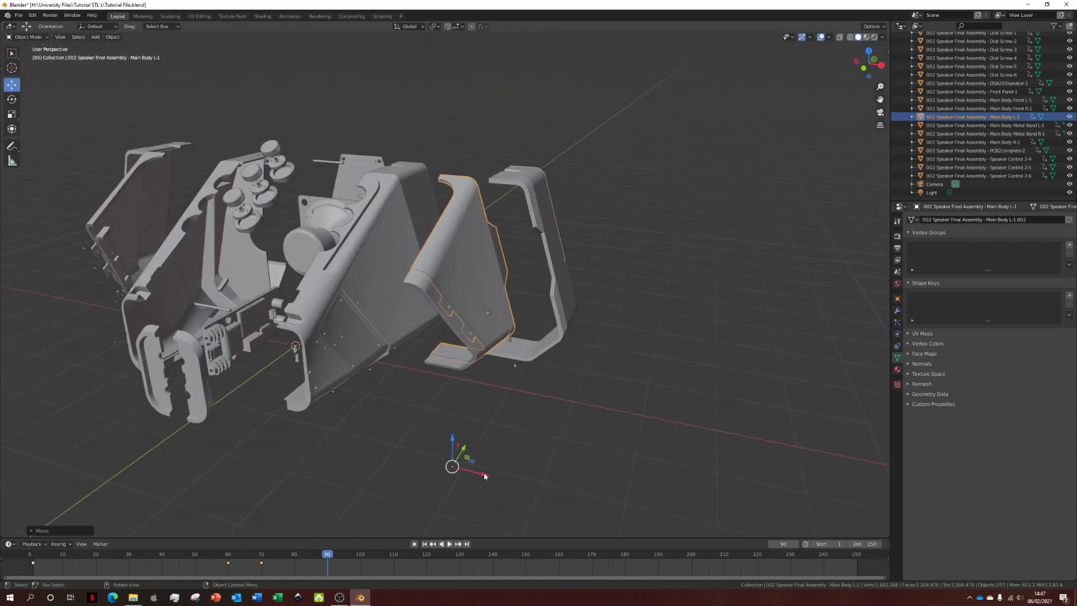
key("g")
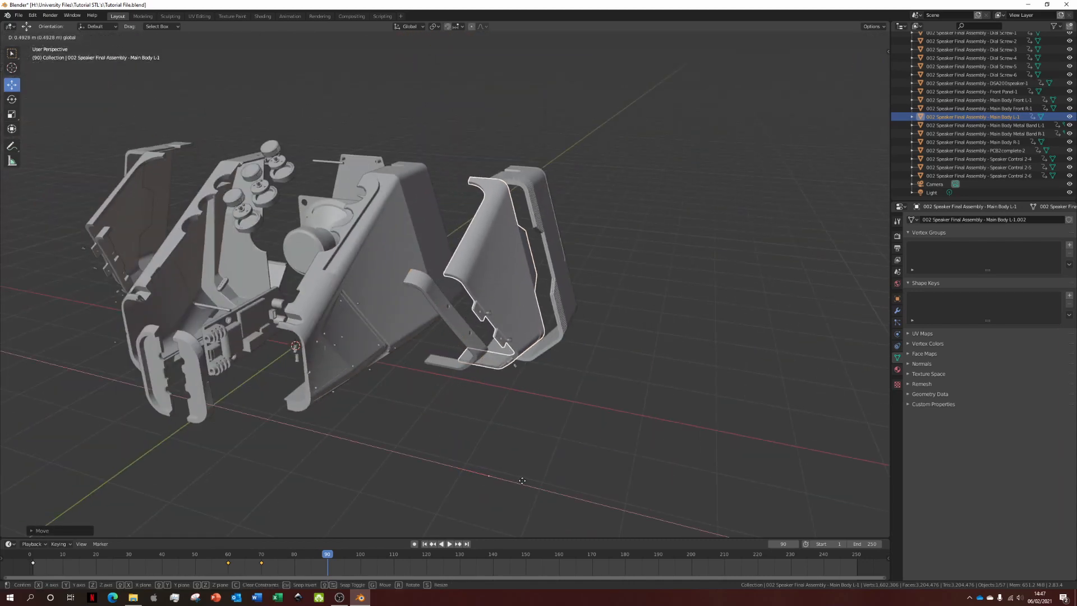
left_click(519, 480)
middle_click_drag(519, 481, 544, 349)
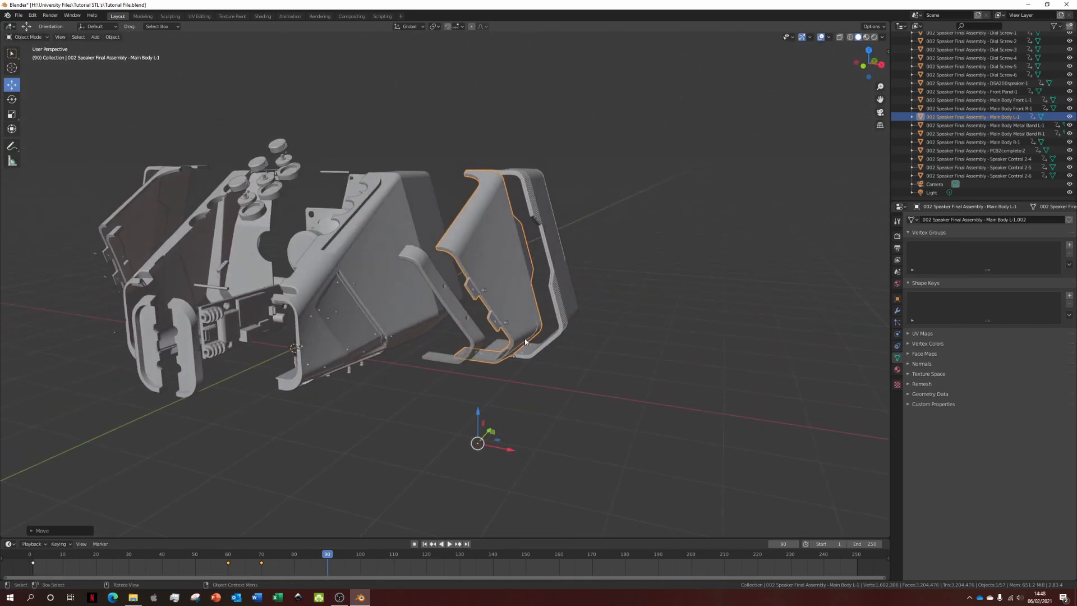
key("i")
left_click(525, 341)
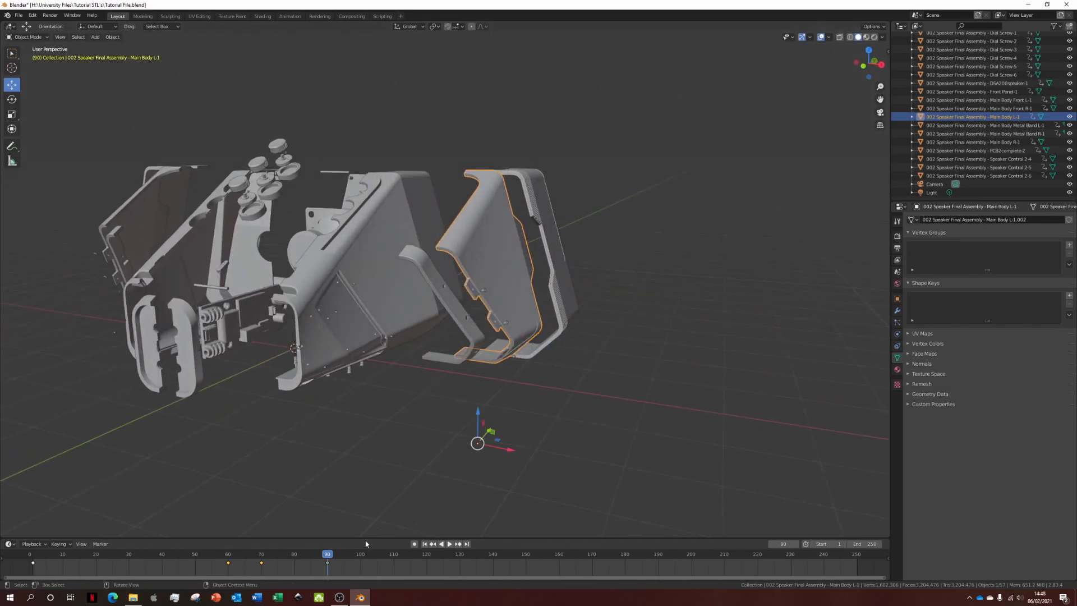
- Scrub the animation between frames 80 and 90 to examine how the Main Body L-1 shell separates from the metal band
left_click_drag(326, 557, 294, 558)
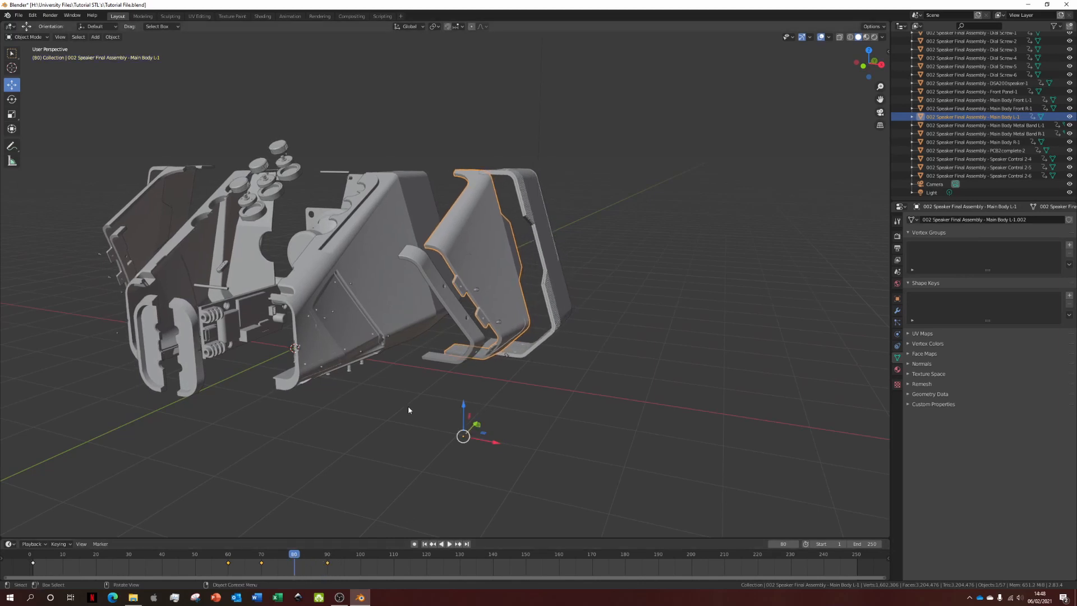
middle_click_drag(452, 321, 407, 332)
scroll(389, 368, "up", 4)
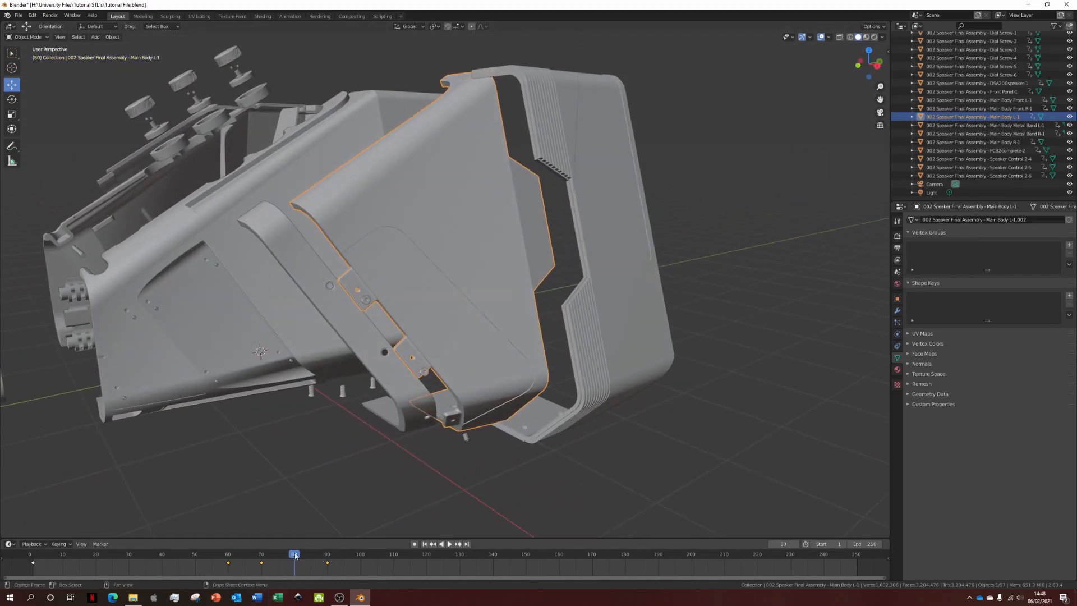
left_click_drag(295, 562, 329, 579)
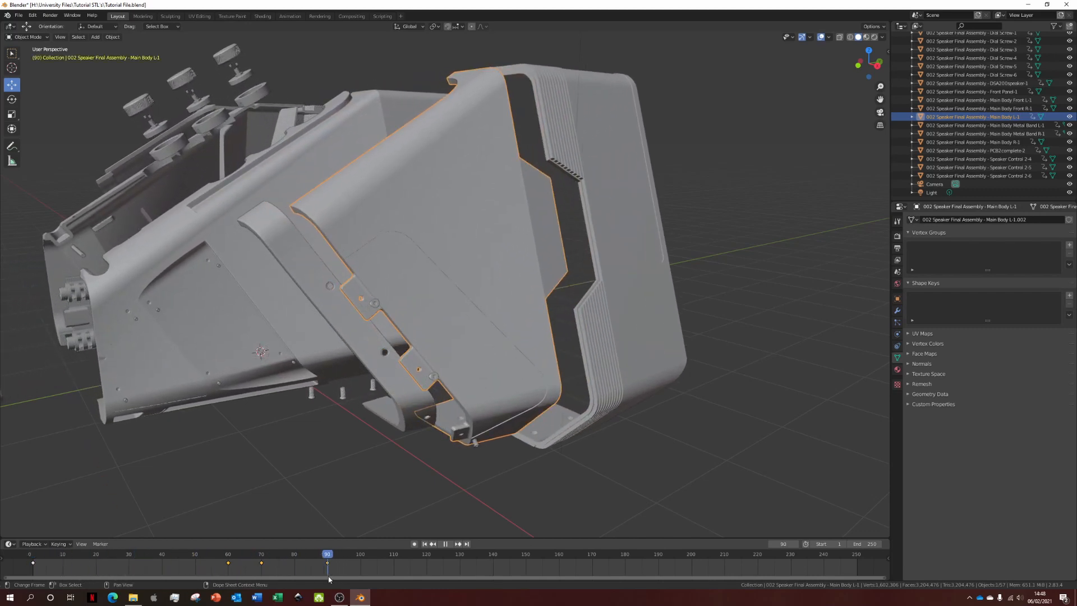
middle_click_drag(393, 398, 387, 387)
- Select the Main Body Front L-1 part, set the current frame to 60, and delete the part's frame 90 keyframe
left_click(644, 318)
left_click_drag(327, 556, 229, 557)
scroll(493, 242, "up", 8)
scroll(506, 286, "down", 2)
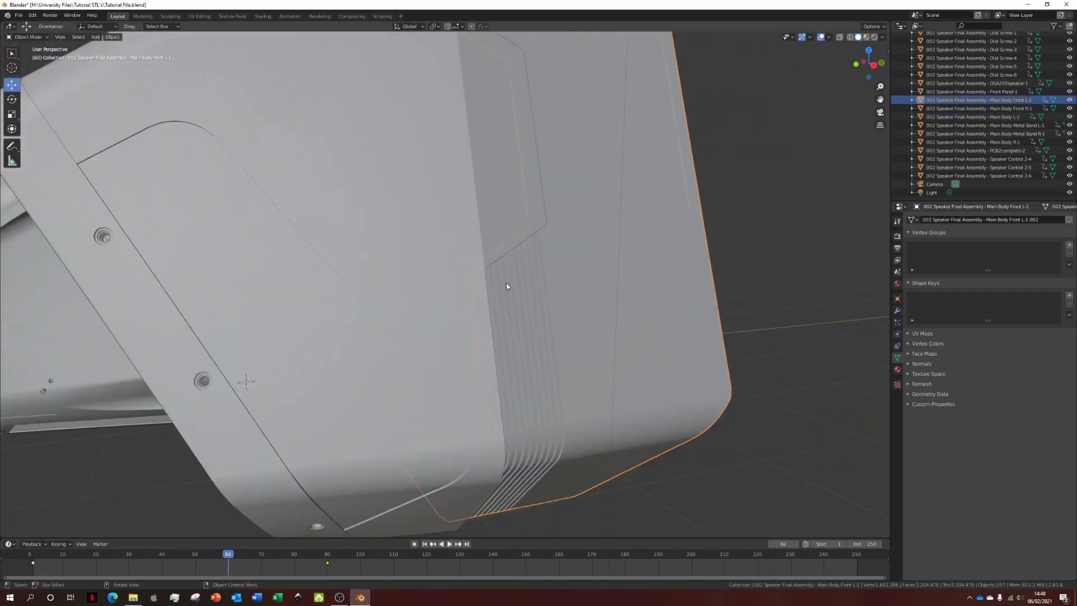
scroll(506, 286, "down", 6)
right_click(329, 563)
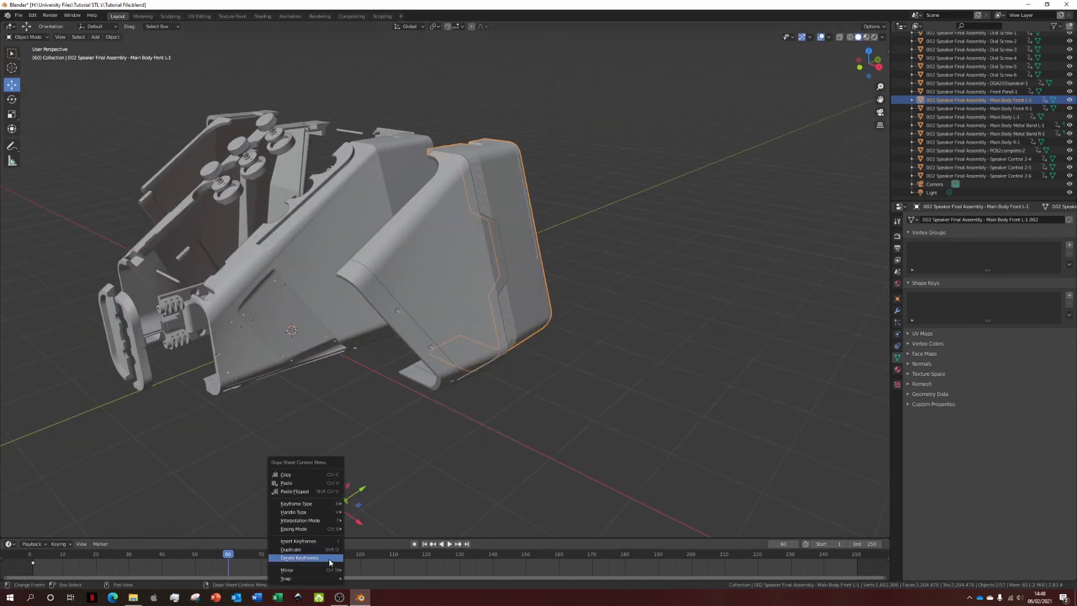
left_click(329, 559)
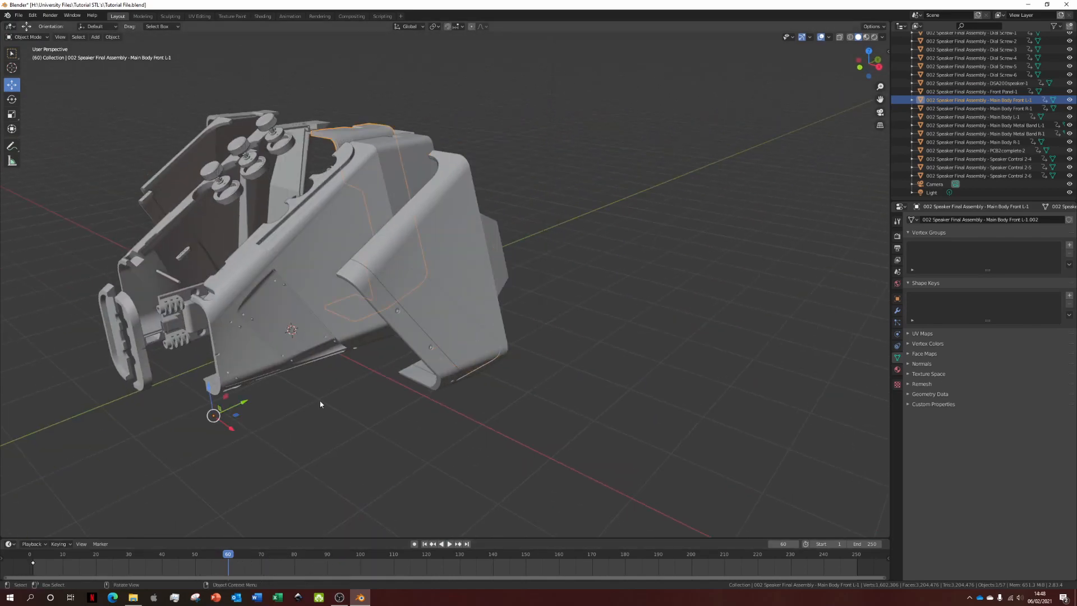
- Move the Main Body Front L-1 part outward along X until it lines up with the Main Body L-1 shell
middle_click_drag(370, 359, 439, 414)
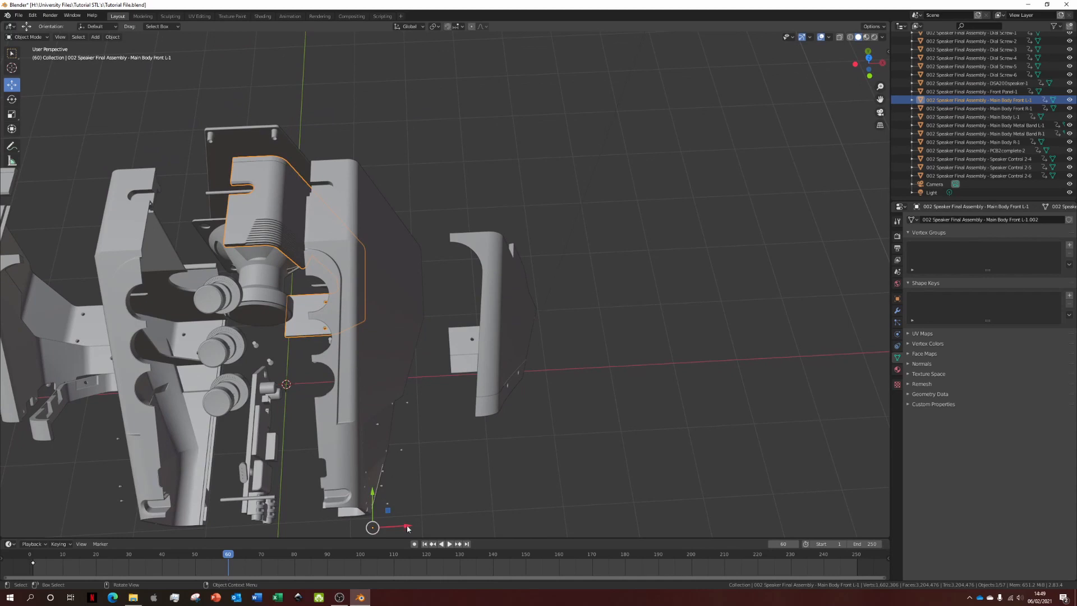
left_click_drag(408, 528, 589, 511)
scroll(557, 263, "up", 4)
middle_click_drag(555, 216, 543, 287)
scroll(545, 247, "up", 3)
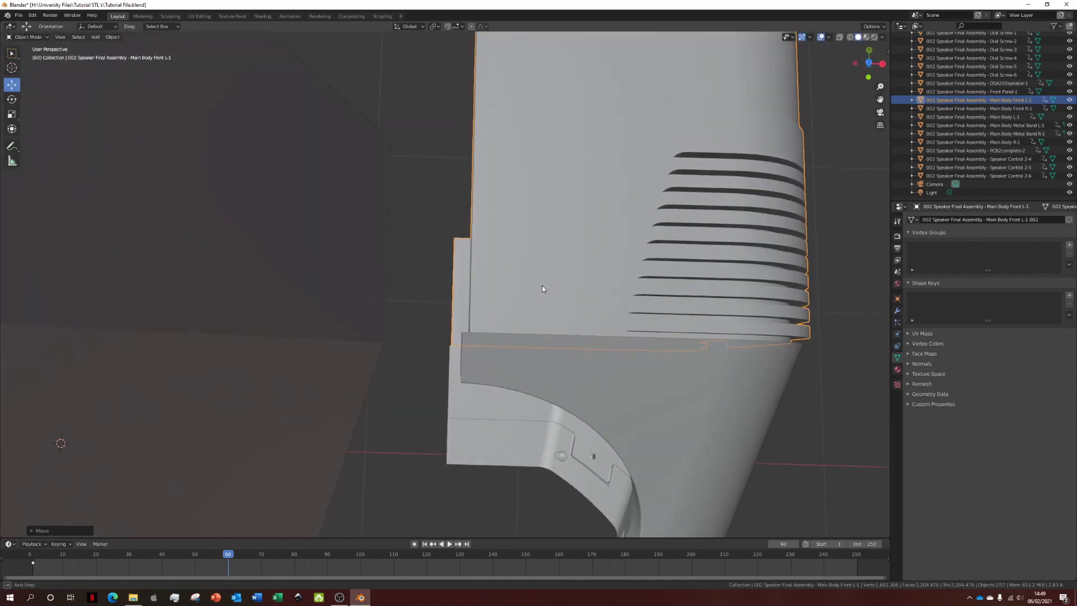
key("g")
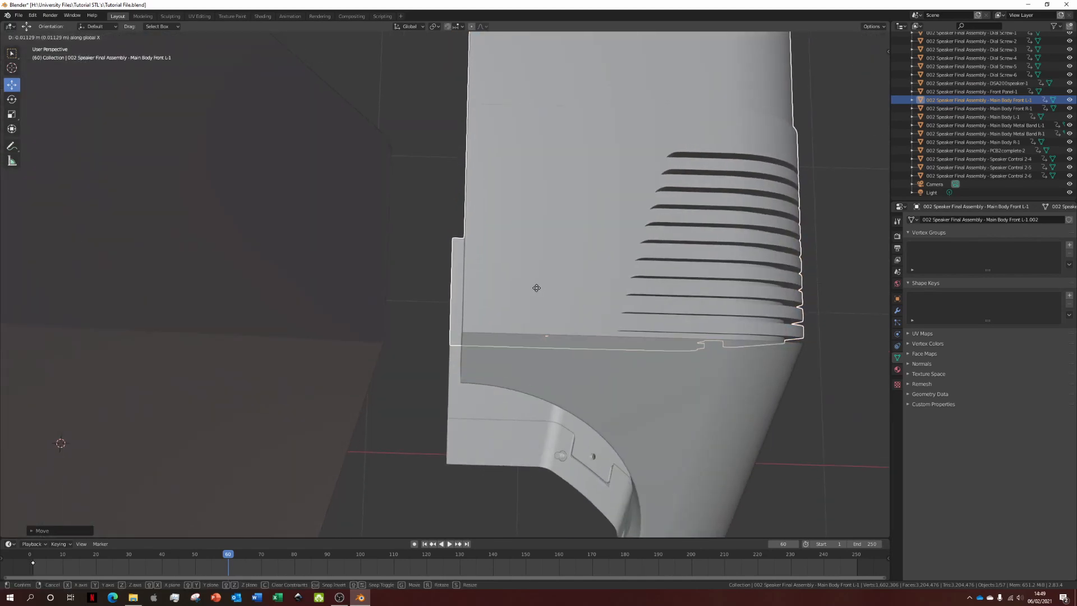
left_click(536, 287)
scroll(536, 288, "down", 5)
- Insert a location keyframe for the Main Body Front L-1 part at frame 60
middle_click_drag(536, 287, 542, 238)
key("i")
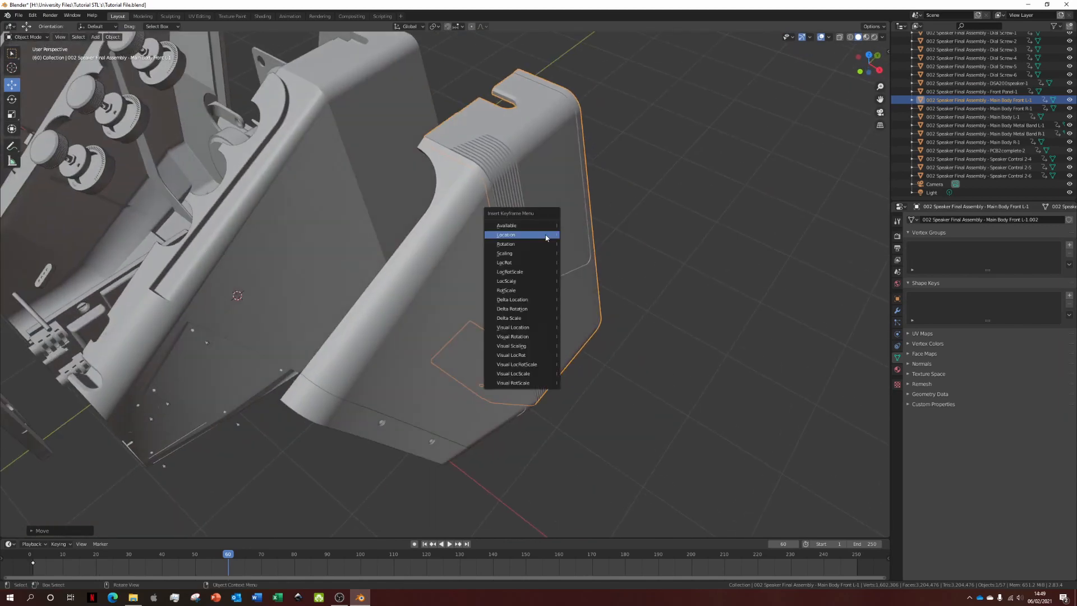
left_click(545, 235)
- At frame 70, move the Main Body Front L-1 part about 0.32 m along Y and insert a location keyframe
left_click_drag(253, 556, 261, 556)
middle_click_drag(460, 348, 389, 313)
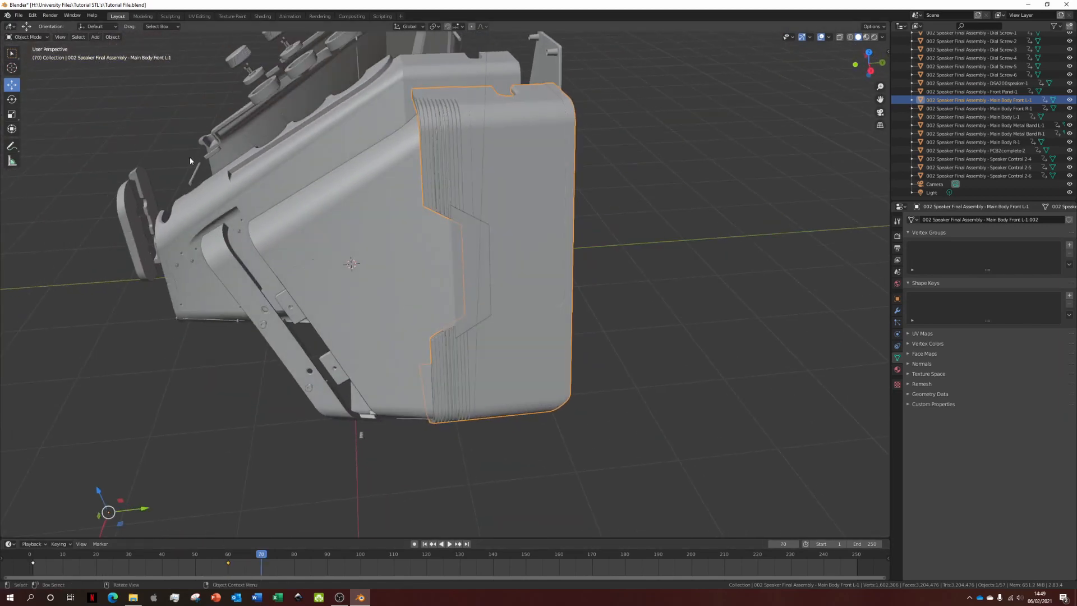
key("g")
key("y")
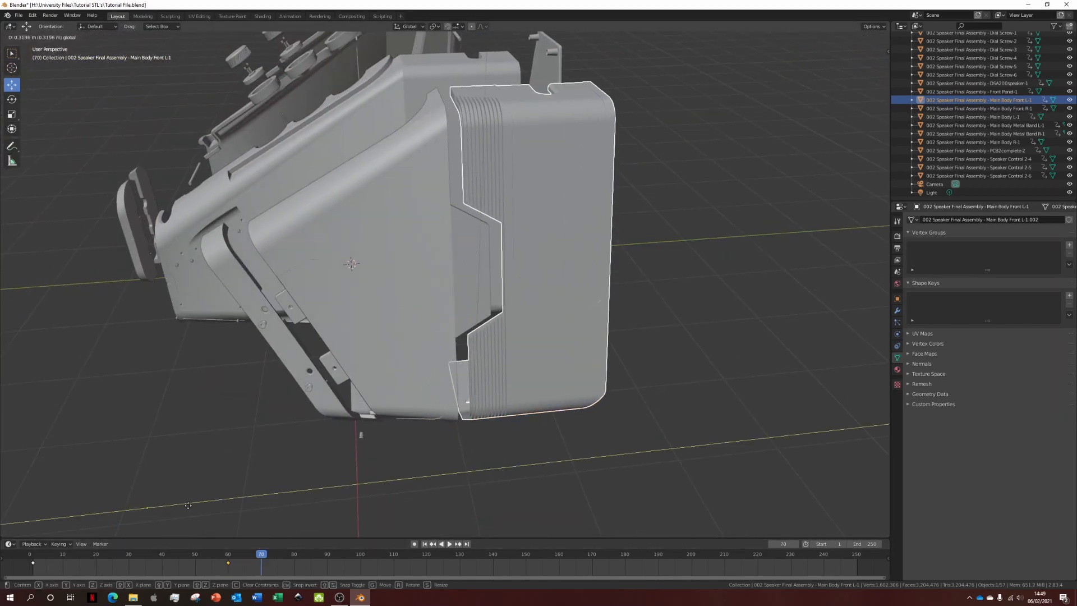
left_click(190, 504)
middle_click_drag(529, 334, 579, 375)
- Set the current frame to 90 and switch to the right orthographic view of the speaker parts
left_click_drag(259, 555, 327, 558)
middle_click_drag(519, 337, 449, 300)
scroll(449, 301, "up", 2)
key("KP_3")
key("g")
key("x")
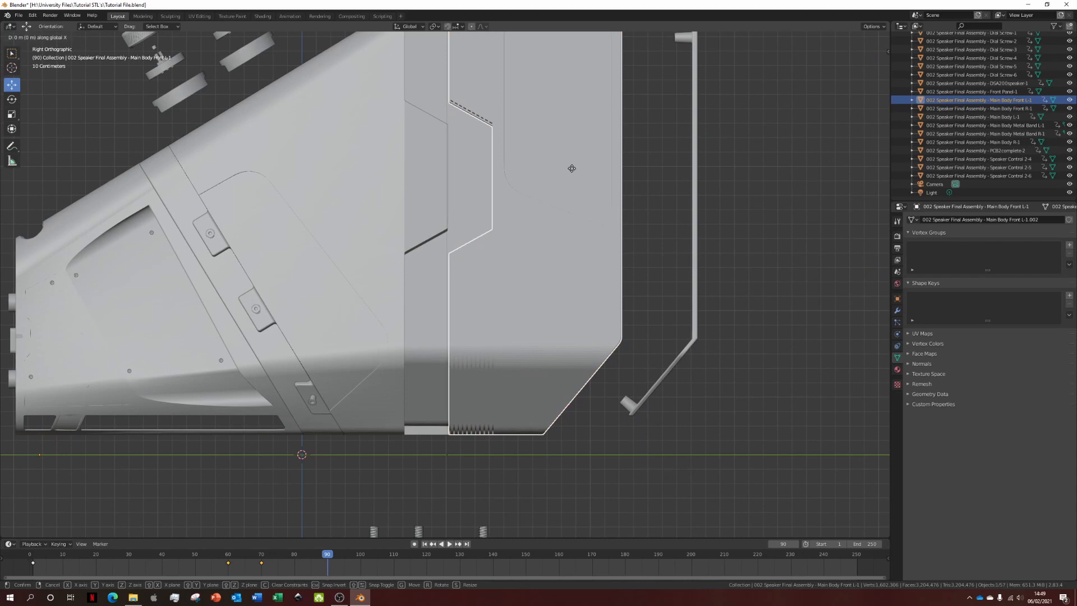
right_click(464, 200)
- Move the Main Body Front L-1 part back along Y until it meets the edge of the Main Body L-1 shell
key("g")
key("y")
left_click(418, 207)
middle_click_drag(418, 207, 576, 270)
- Move the Main Body Front L-1 part outward along X and insert a location keyframe at frame 90
scroll(530, 230, "down", 6)
left_click_drag(551, 497, 618, 501)
key("i")
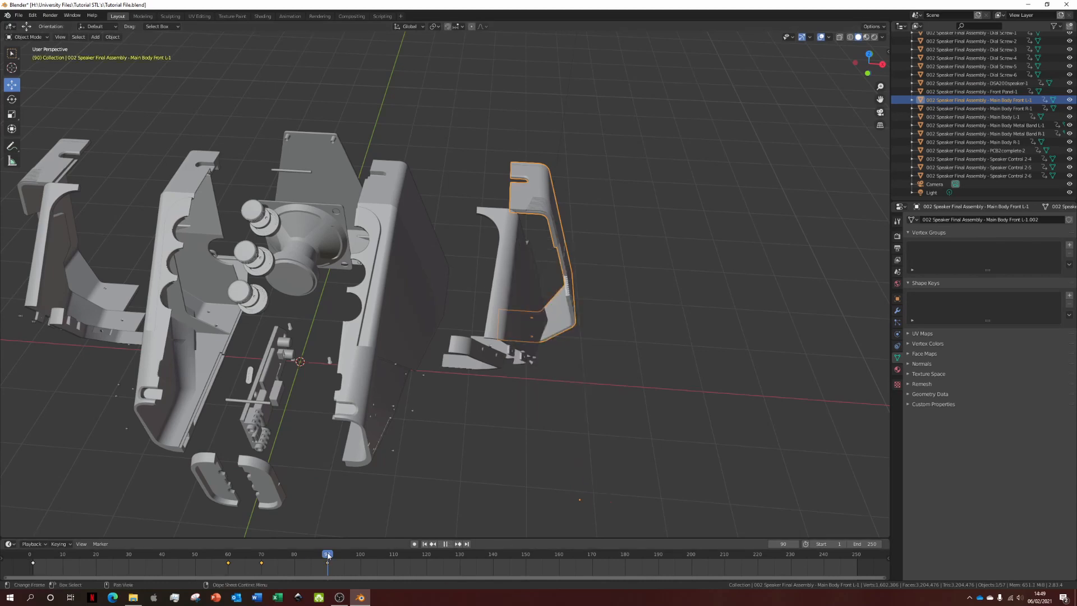
- Scrub the animation from frame 90 back to the start and forward again to examine the L-side parts' explosion sequence
left_click_drag(329, 556, 43, 588)
middle_click_drag(399, 393, 379, 350)
left_click_drag(43, 557, 340, 557)
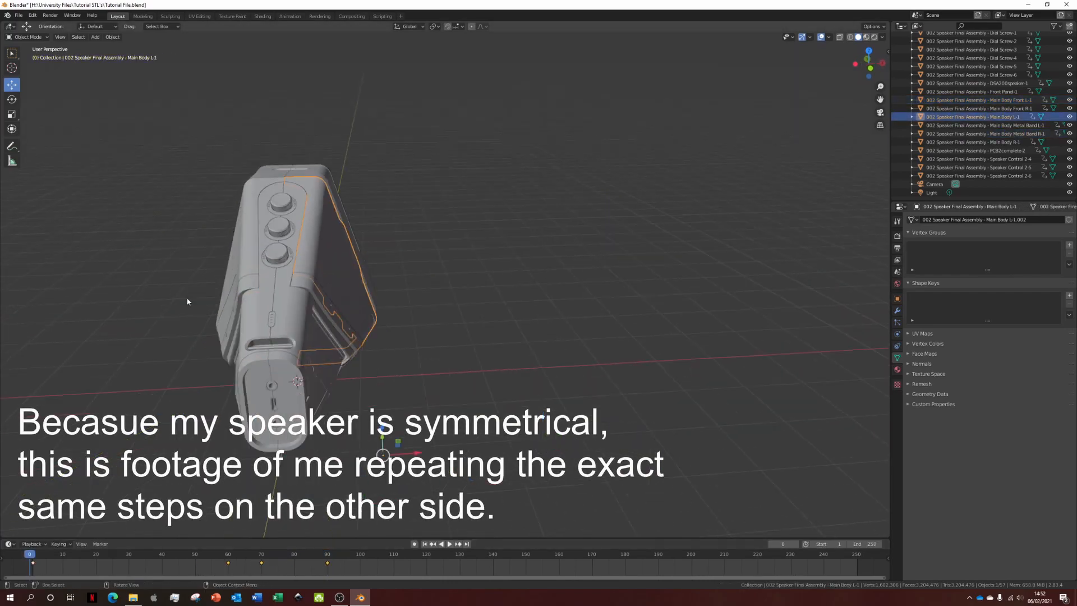
- Select the Main Body R-1 shell, set the current frame to 60, and delete the shell's frame 90 keyframe
middle_click_drag(188, 301, 280, 297)
left_click(393, 253)
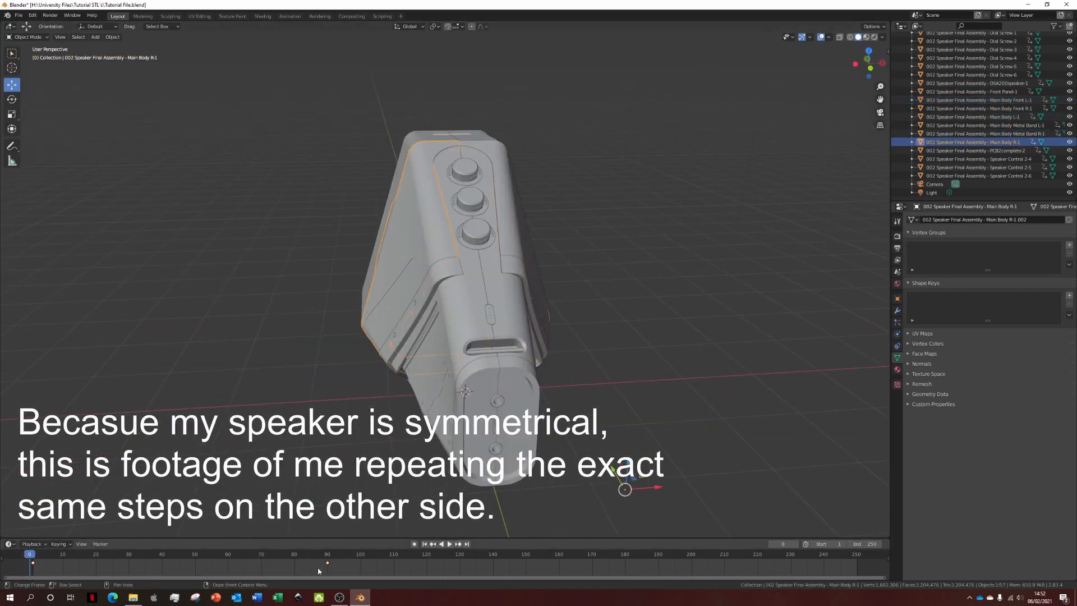
left_click(229, 555)
middle_click_drag(337, 337, 403, 382)
- Move the Main Body R-1 shell outward along X until it lines up with the R-side metal band
left_click_drag(628, 449, 392, 508)
scroll(261, 366, "up", 4)
key("g")
scroll(261, 366, "down", 6)
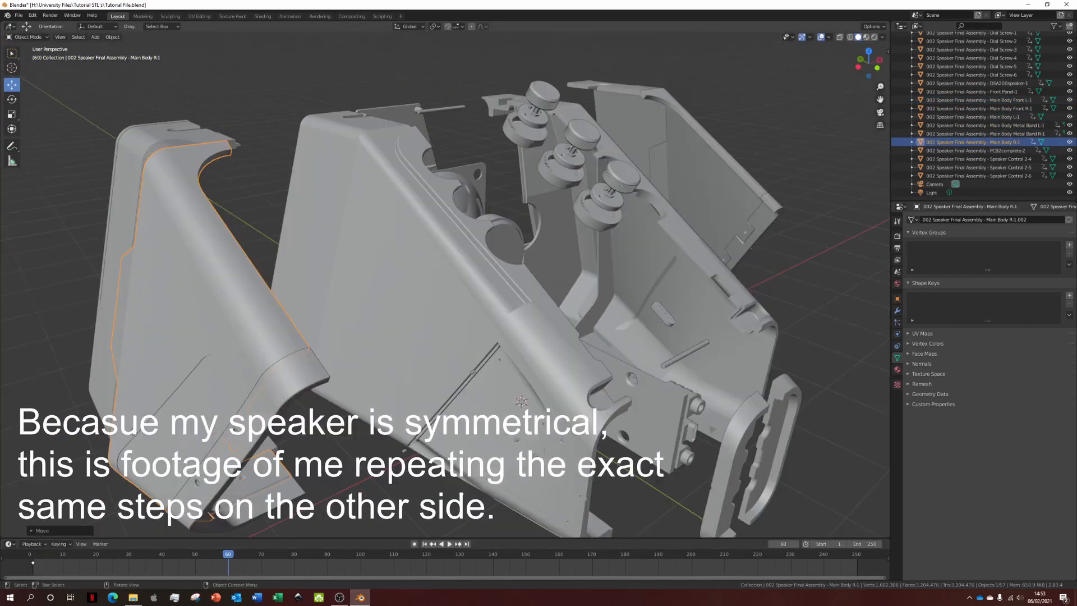
- Insert a keyframe for the Main Body R-1 shell at frame 70 and reposition the shell at frame 90
left_click(262, 555)
middle_click_drag(392, 358, 393, 415)
key("i")
left_click(327, 555)
key("g")
left_click(477, 378)
middle_click_drag(477, 378, 449, 252)
mouse_move(327, 554)
left_mouse_down()
mouse_move(94, 576)
mouse_move(324, 562)
left_mouse_up()
- Select the Main Body Front R-1 part, delete its frame 90 keyframe, and set the current frame to 60
left_click(196, 269)
right_click(329, 563)
left_click(330, 562)
left_click(228, 554)
middle_click_drag(393, 337, 460, 403)
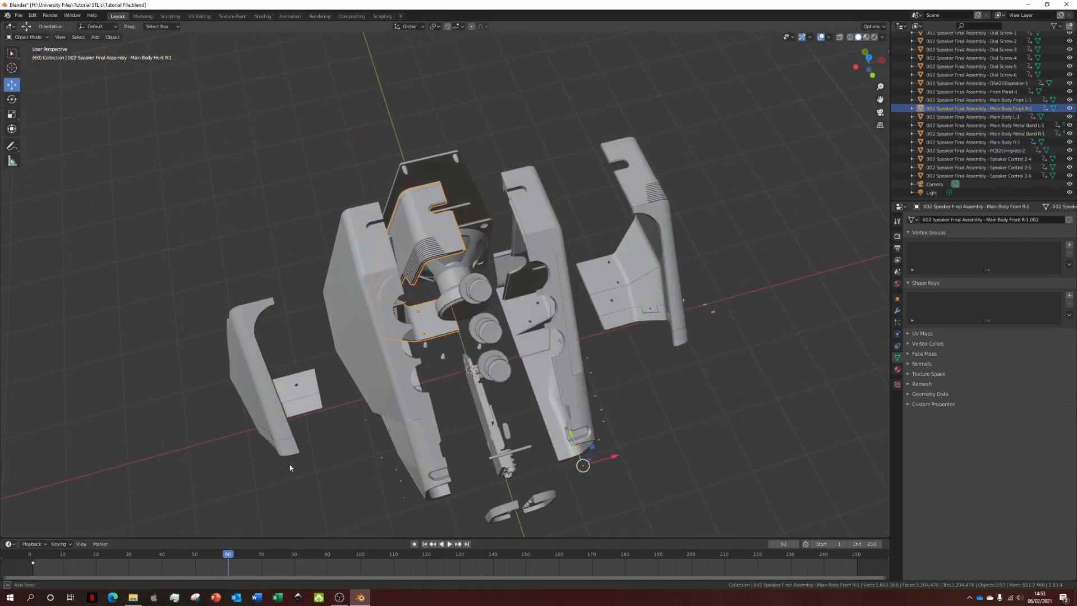
- Move the Main Body Front R-1 part outward along X and insert a location keyframe at frame 60
left_click_drag(611, 457, 687, 322)
scroll(408, 314, "up", 6)
middle_click_drag(408, 314, 348, 405)
scroll(347, 404, "down", 6)
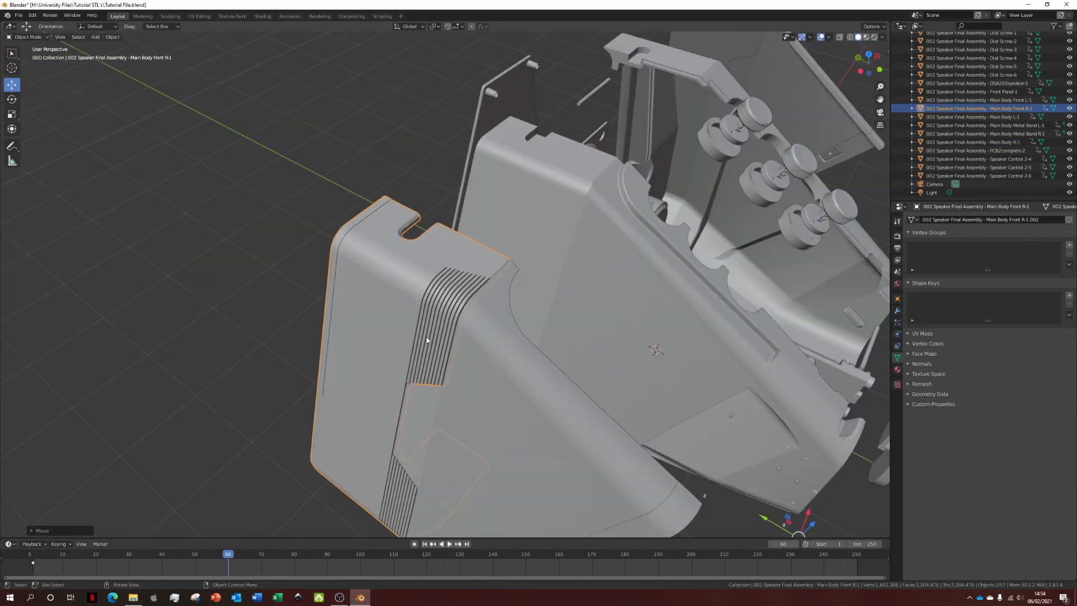
key("i")
- Adjust the Main Body Front R-1 part's position at frame 70 and insert a keyframe there
left_click(262, 555)
middle_click_drag(430, 341, 595, 303)
left_click_drag(721, 357, 692, 354)
key("i")
- Move the Main Body Front R-1 part farther outward along X at frame 90 and insert a keyframe
left_click_drag(261, 554, 328, 564)
left_click(866, 69)
left_click_drag(698, 346, 679, 346)
middle_click_drag(670, 350, 521, 395)
left_click_drag(540, 419, 498, 428)
key("i")
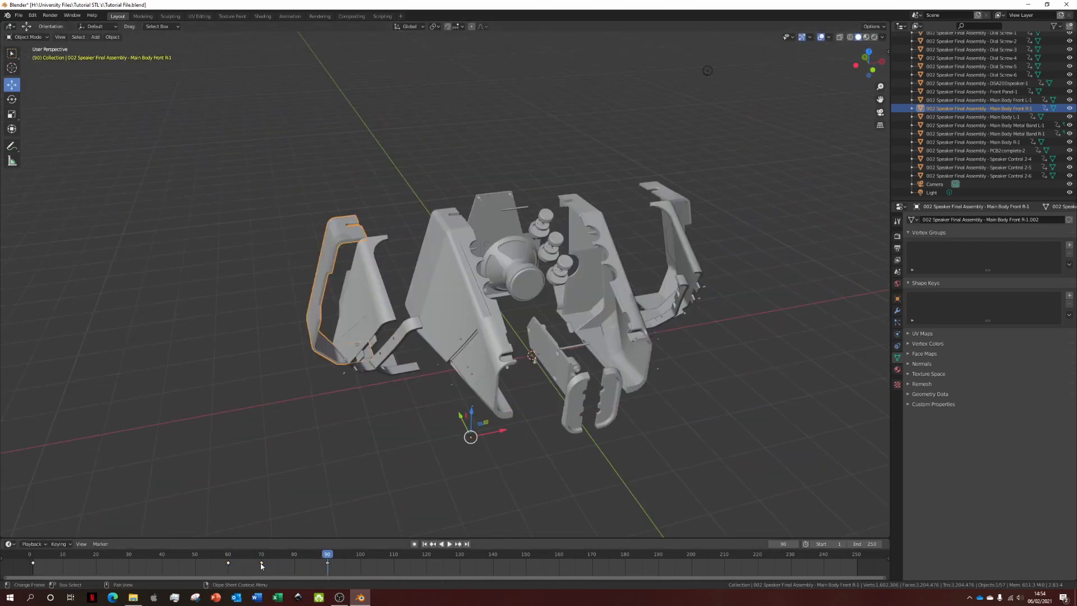
- Scrub the animation back to frame 0 and save the file
left_click_drag(328, 555, 30, 554)
middle_click_drag(506, 342, 633, 241)
scroll(633, 241, "up", 6)
left_click(668, 132, "shift")
left_click(740, 146, "shift")
key("ctrl+s")
- Select the shell's side screws one after another to adjust their keyframe timing
middle_click_drag(484, 347, 481, 336)
left_click(573, 304)
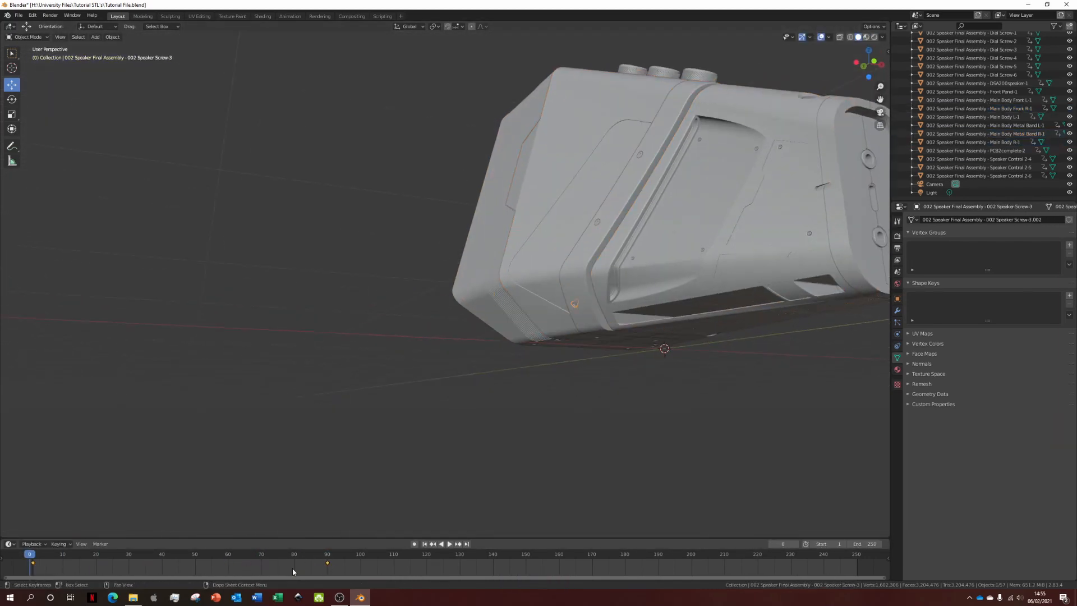
left_click(598, 221)
left_click(597, 220)
left_click_drag(261, 563, 294, 568)
left_click(640, 155)
- Play the exploded-view animation and scrub it back to the start to check the motion through the camera
key("space")
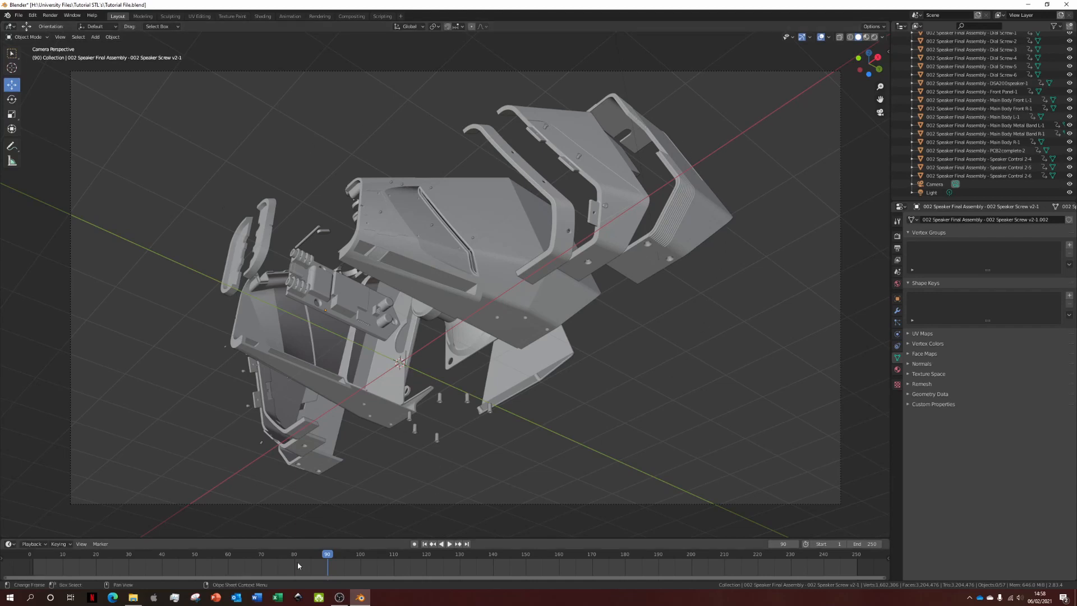
left_click(441, 543)
left_click_drag(85, 585, 18, 583)
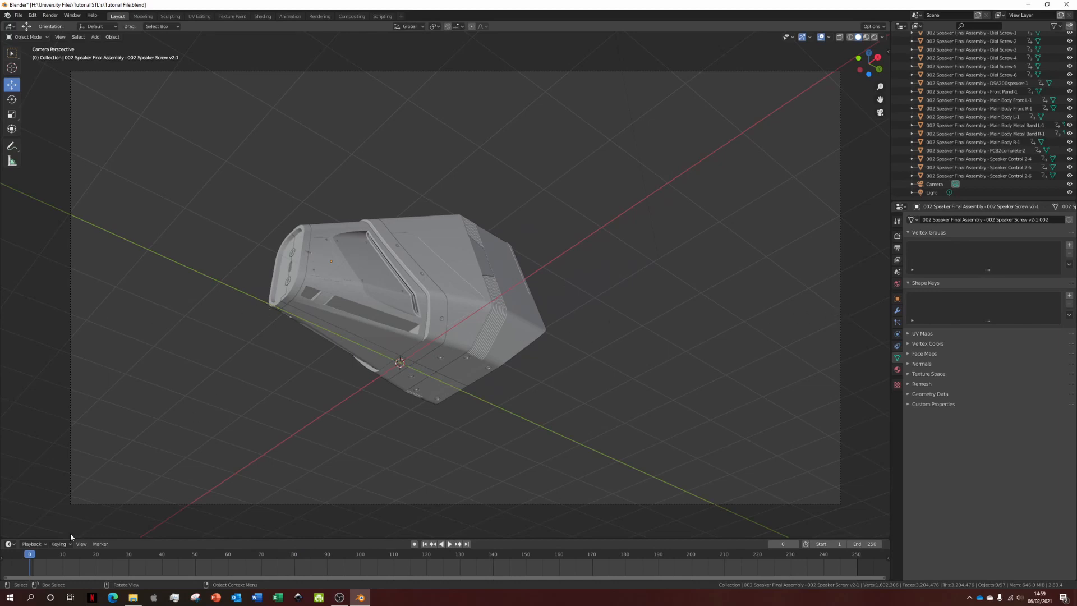
- Select the camera at frame 90 and keyframe its focal length and location for the exploded view
left_click_drag(33, 555, 332, 539)
left_click(472, 505)
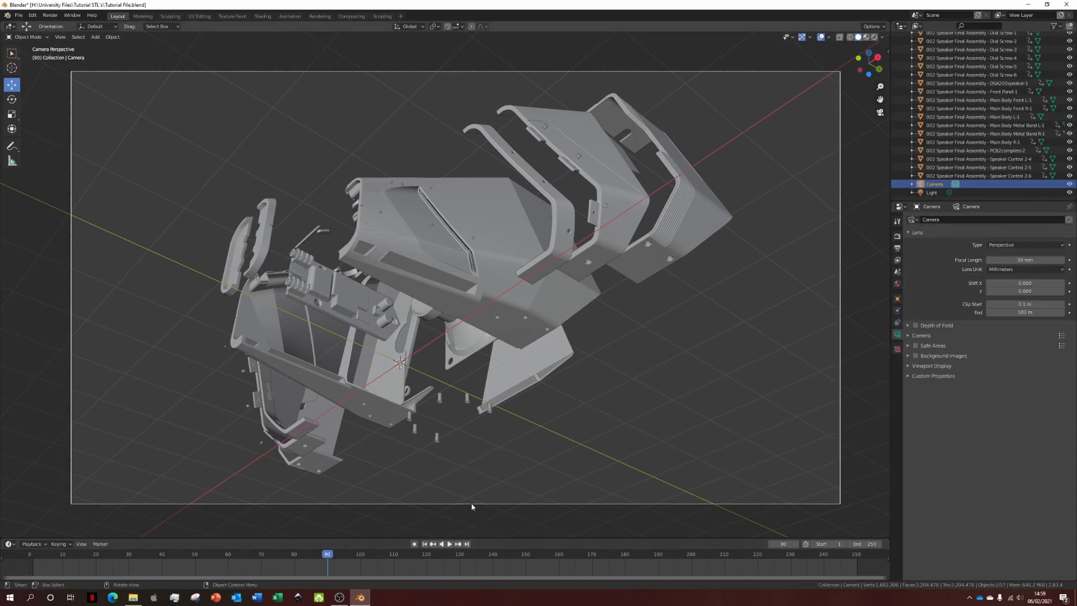
left_click(1069, 260)
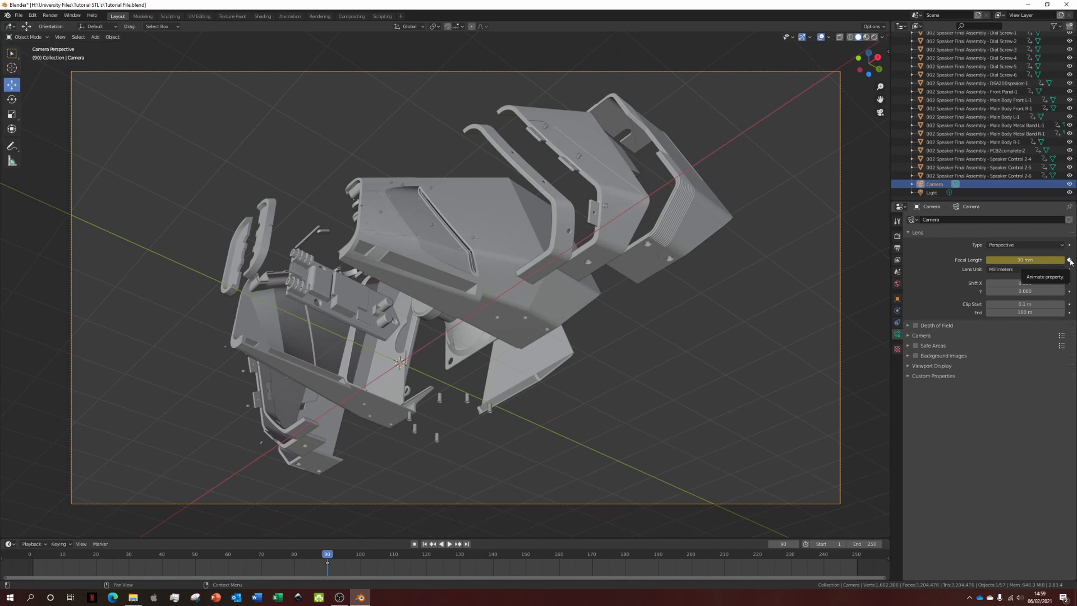
key("i")
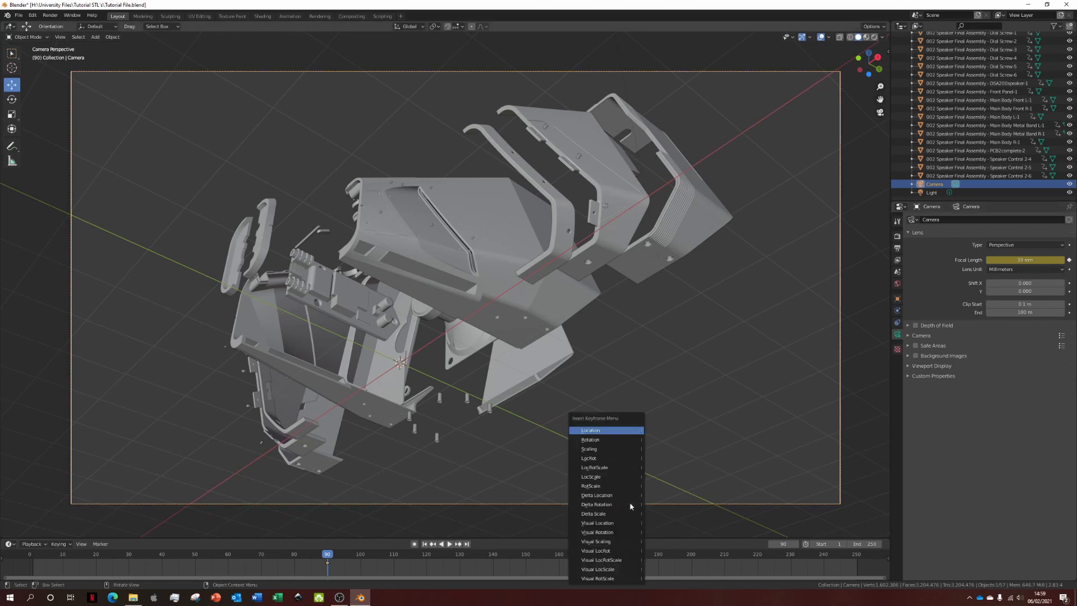
left_click(619, 433)
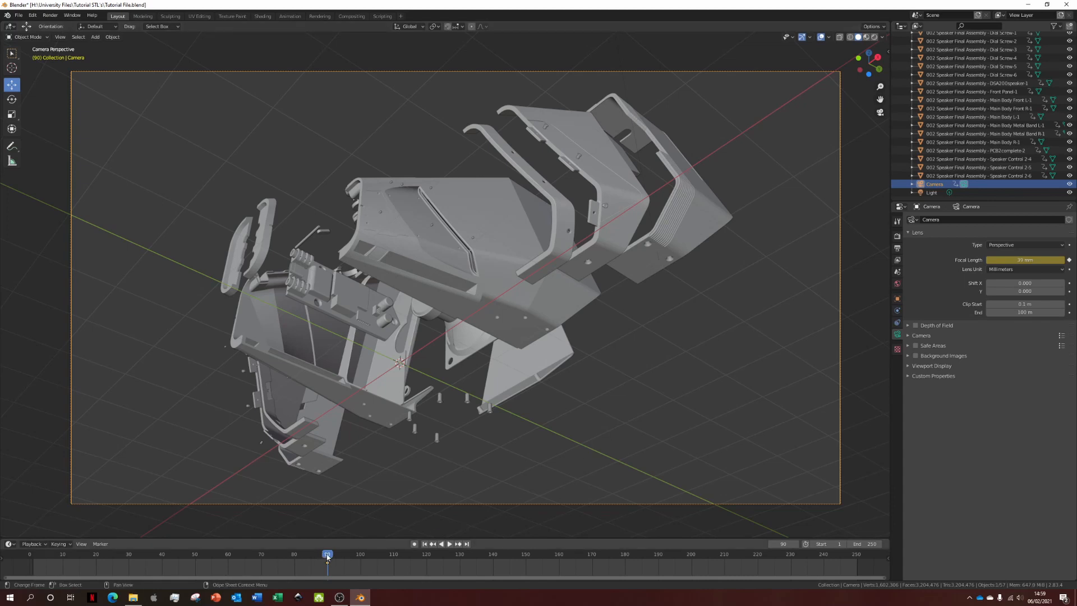
- Move the camera at frame 0 to centre the closed speaker in the frame and insert a location keyframe
left_click_drag(327, 557, 25, 567)
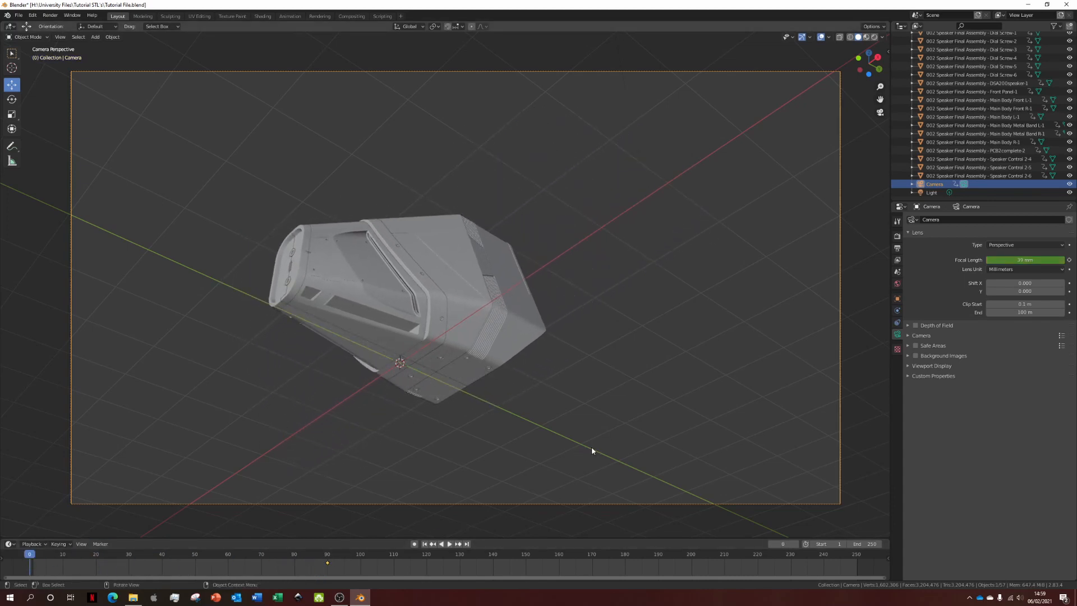
key("g")
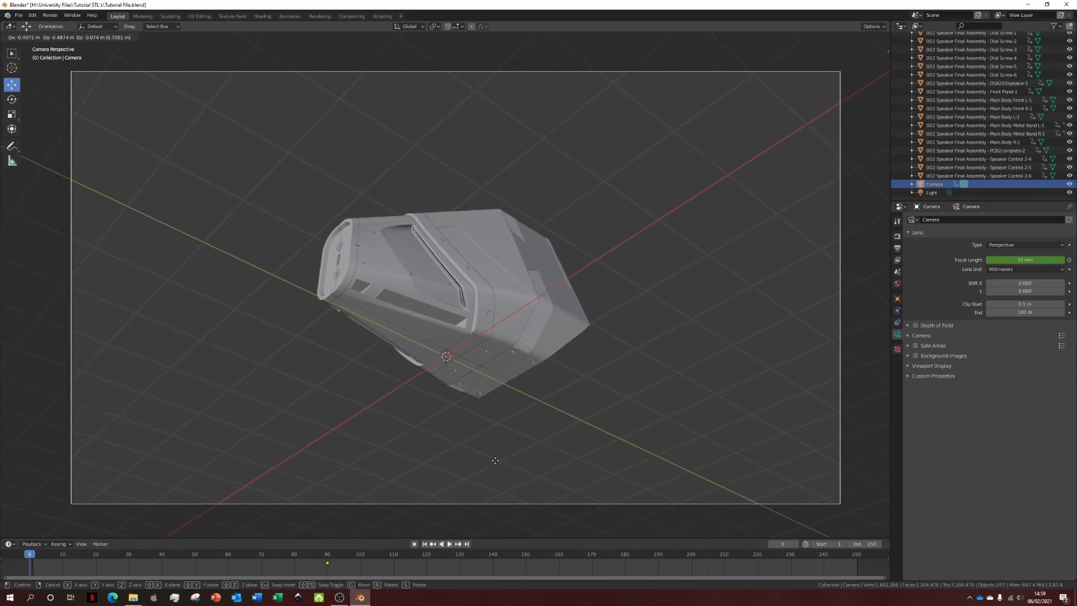
left_click(496, 463)
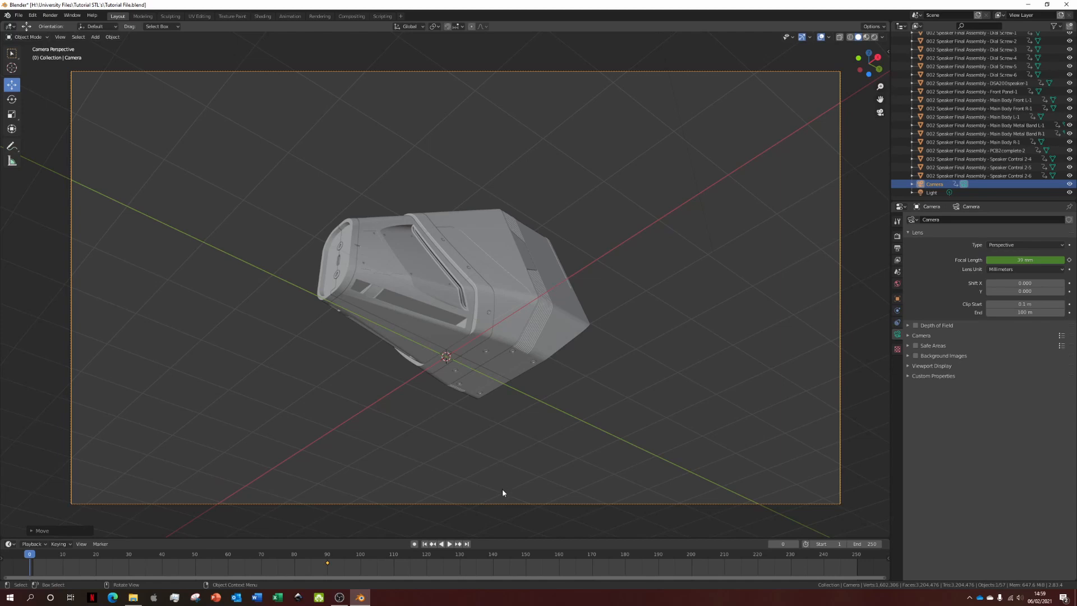
key("i")
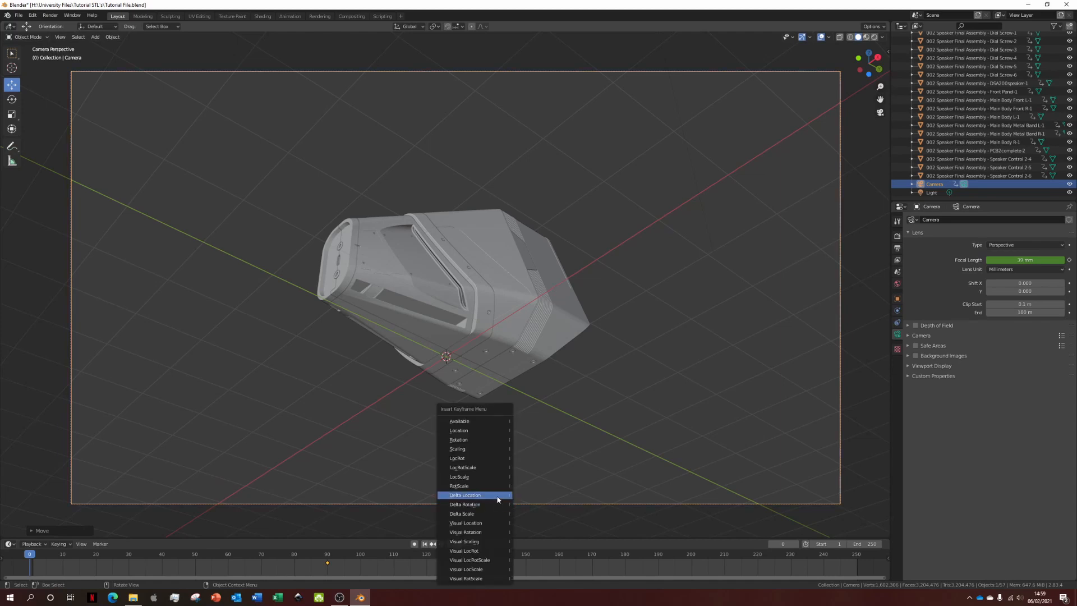
left_click(491, 430)
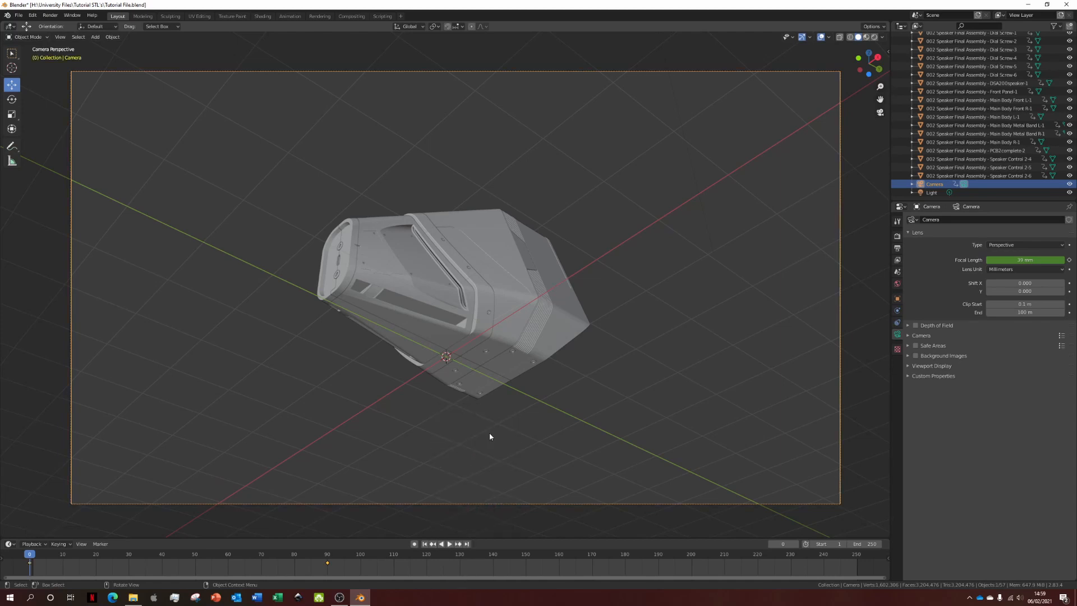
- Increase the camera's focal length to about 51 mm at frame 0, keyframe it, and play the animation
left_click_drag(1015, 259, 1048, 259)
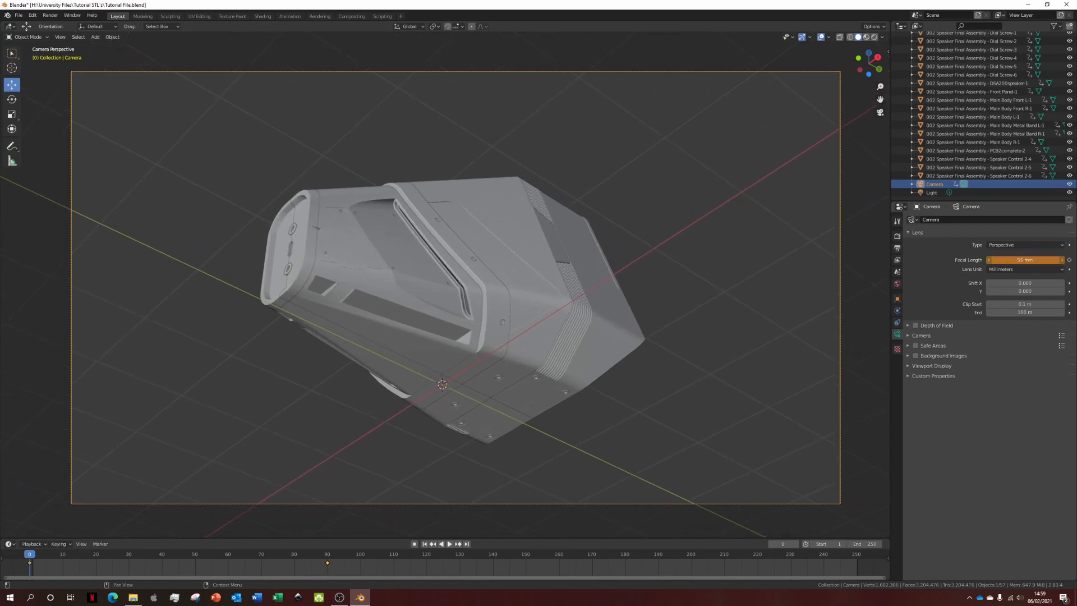
left_click(1069, 260)
key("space")
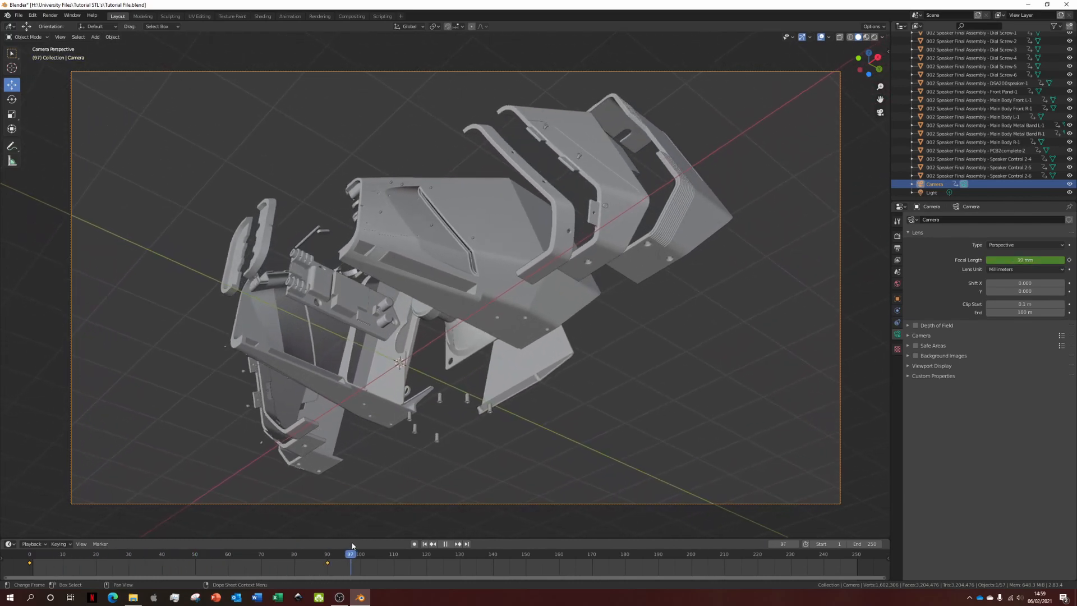
left_click(177, 565)
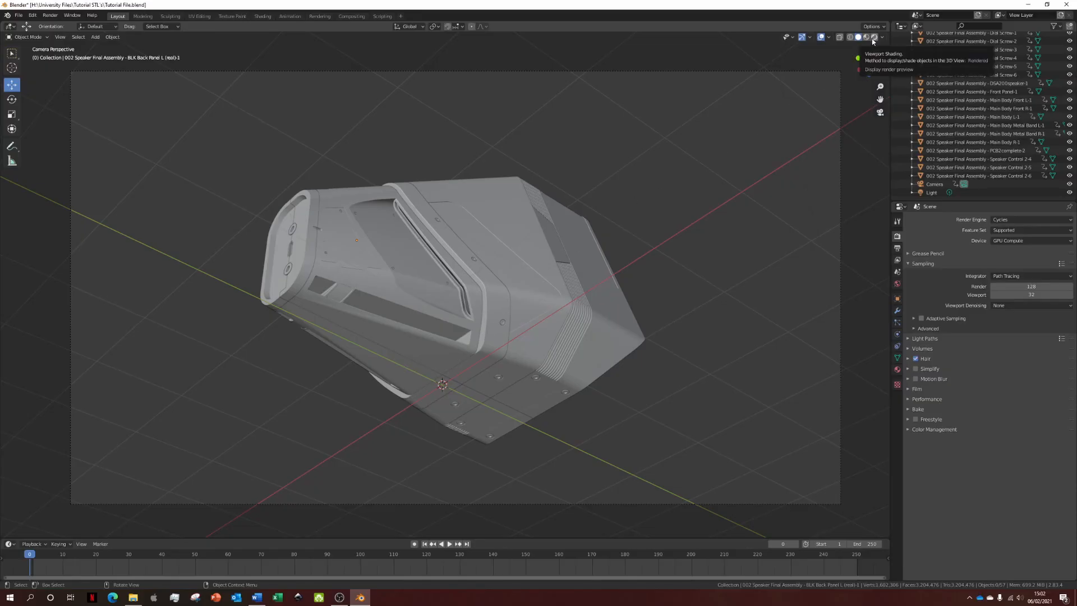
- Switch the viewport to rendered shading and set the viewport sampling to 50
left_click(873, 39)
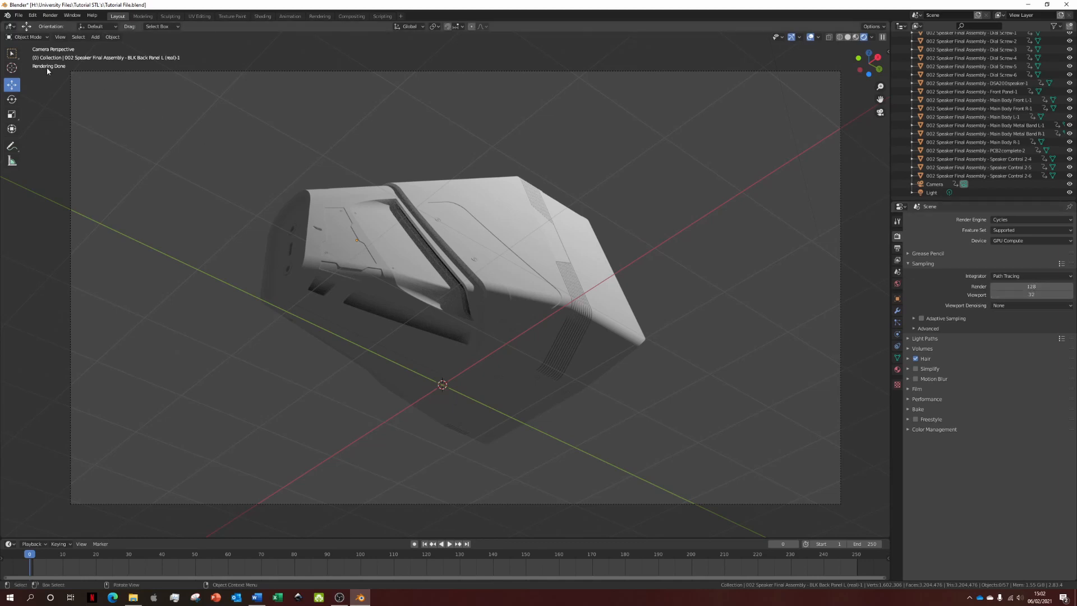
left_click(1036, 295)
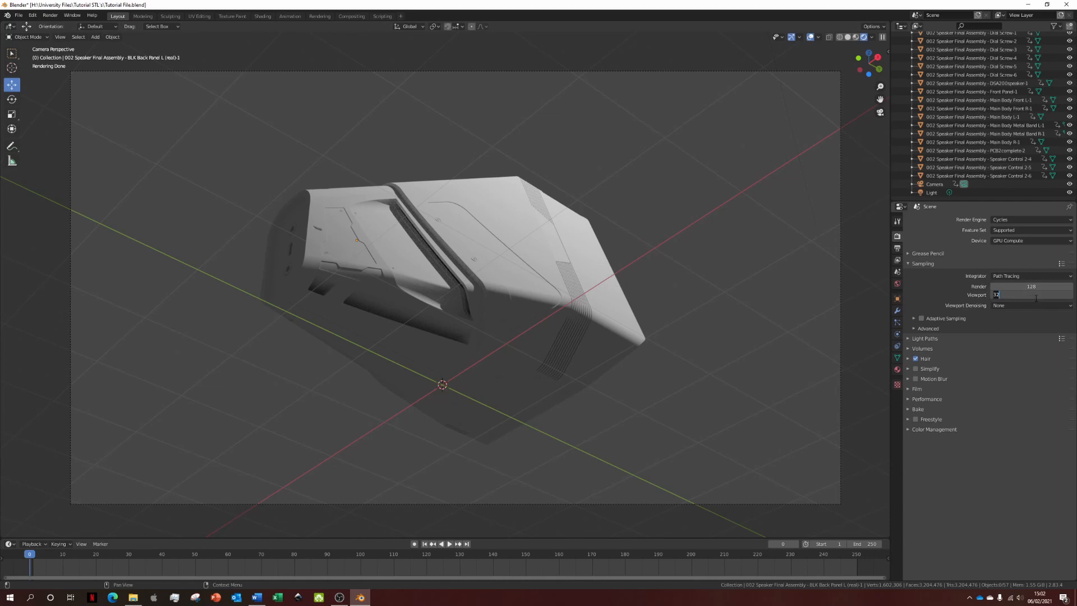
key("Return")
- Create a material on the Main Body L-1 shell with an orange base colour and name it Orange Plastic
left_click(897, 370)
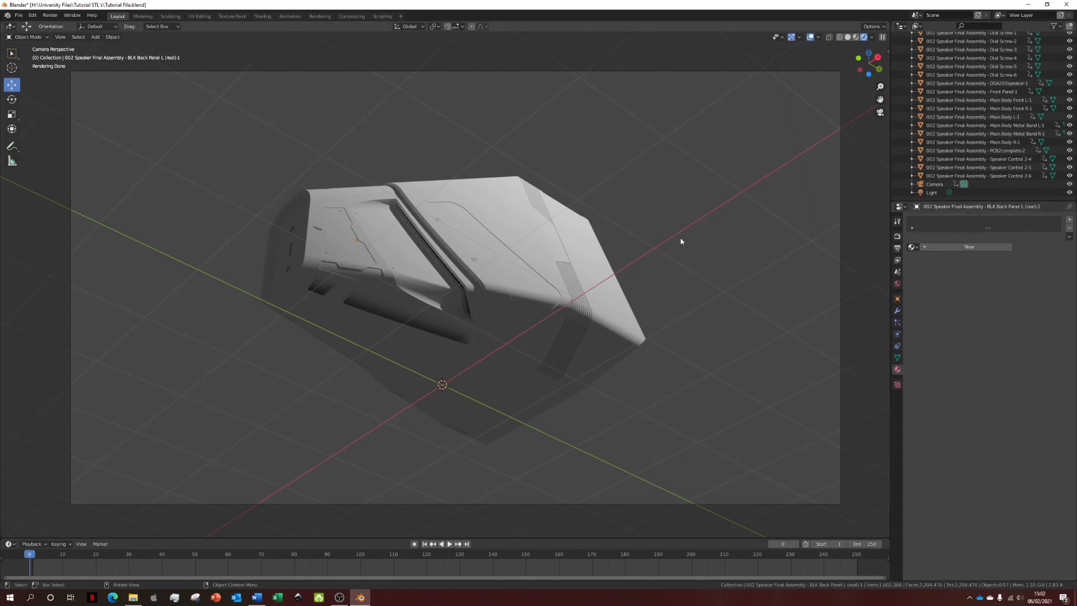
left_click(516, 254)
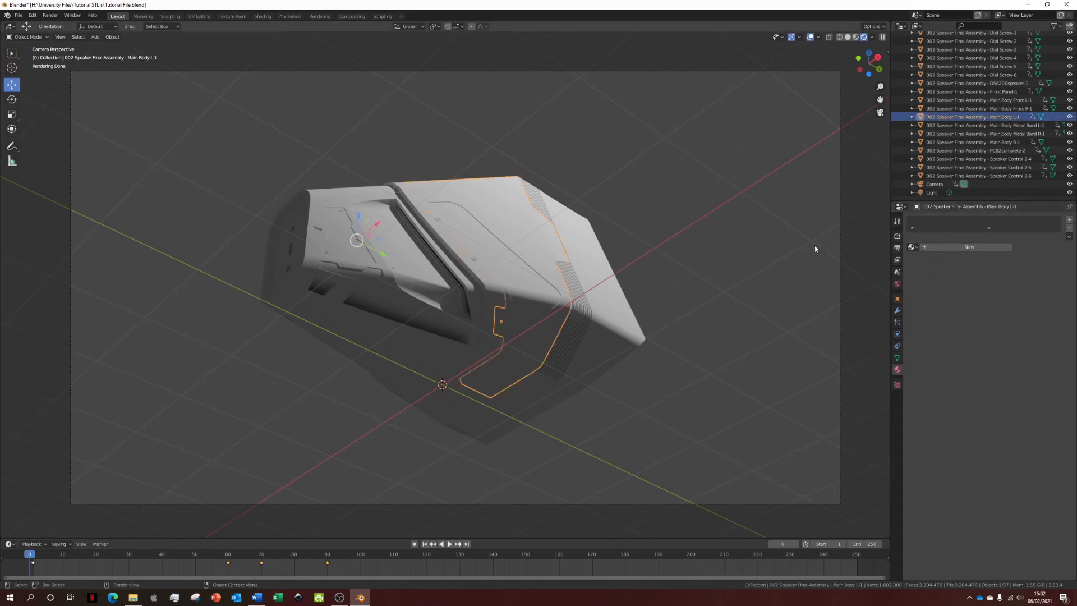
left_click(944, 248)
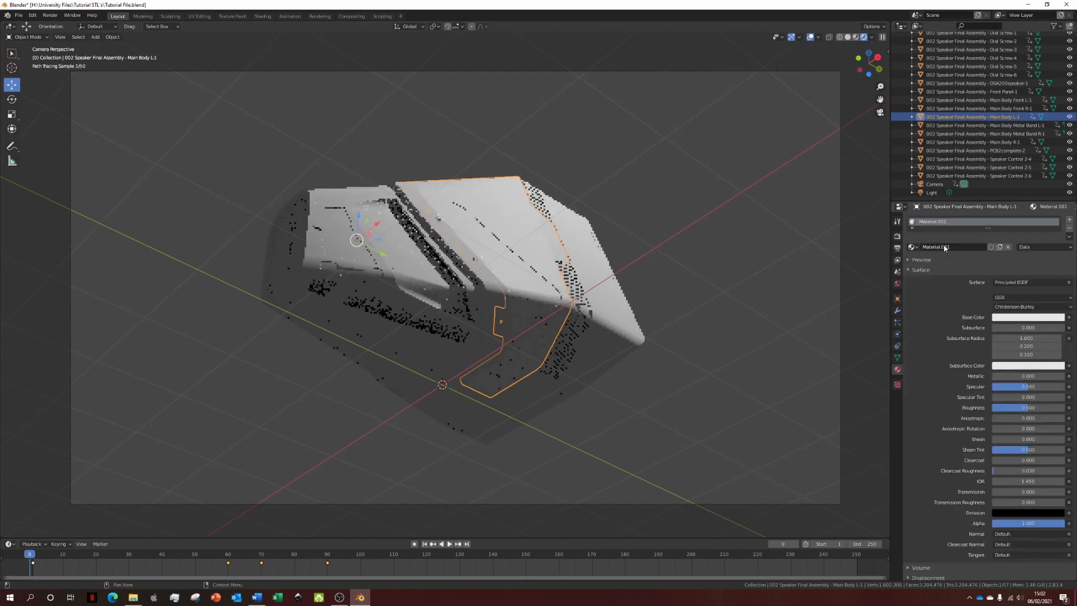
left_click(1000, 319)
mouse_move(1043, 231)
left_mouse_down()
mouse_move(1036, 209)
mouse_move(1001, 202)
mouse_move(1039, 203)
mouse_move(1051, 227)
mouse_move(1030, 256)
mouse_move(1002, 252)
mouse_move(1010, 256)
left_mouse_up()
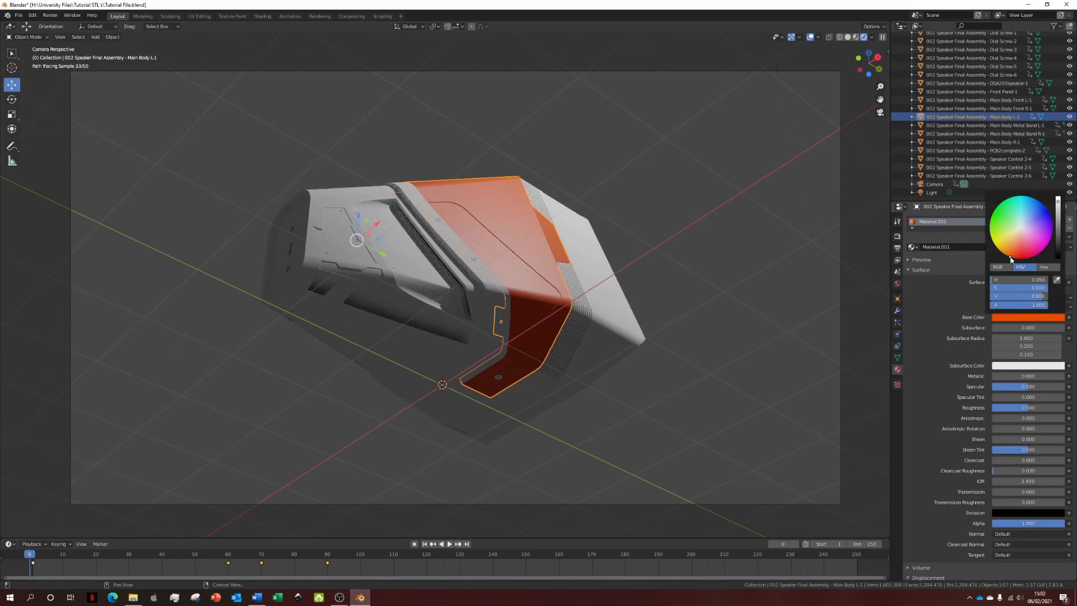
left_click(947, 248)
type("Orange Plastic")
key("Return")
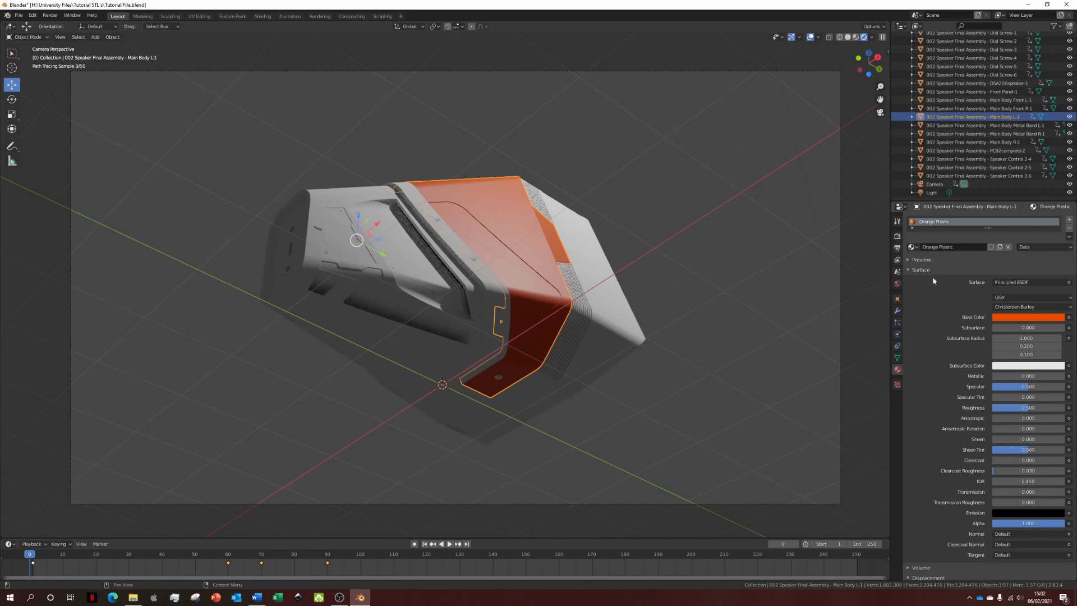
- Try a roughness of 0.4 on the Orange Plastic material and restore it to 0.5
scroll(997, 391, "down", 1)
mouse_move(997, 390)
left_mouse_down()
mouse_move(987, 391)
mouse_move(1024, 390)
left_mouse_up()
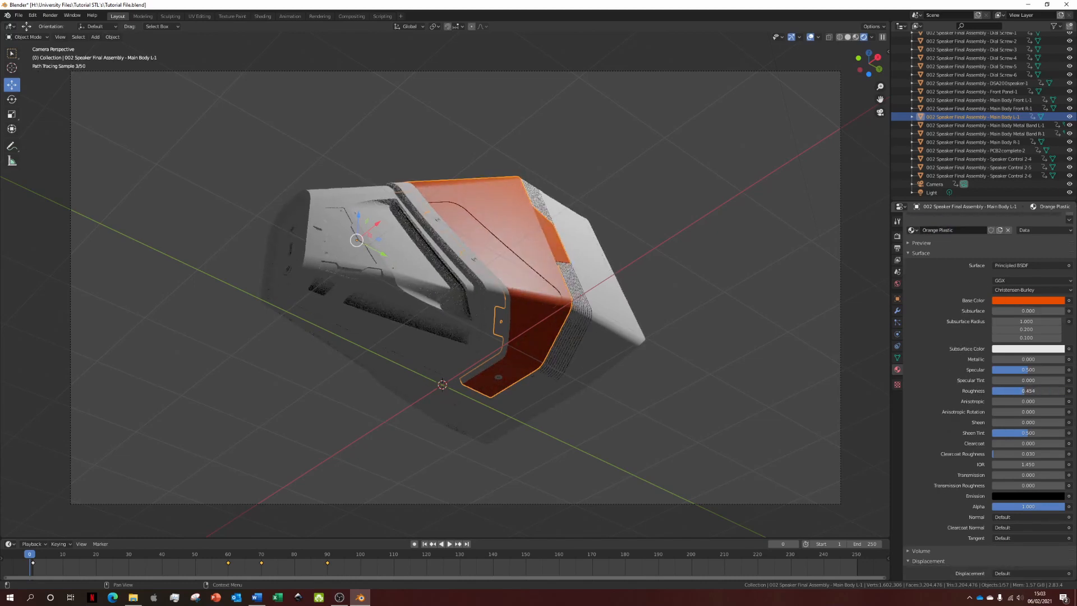
left_click(1025, 391)
type("0.4")
key("Return")
left_click(1028, 392)
key("Return")
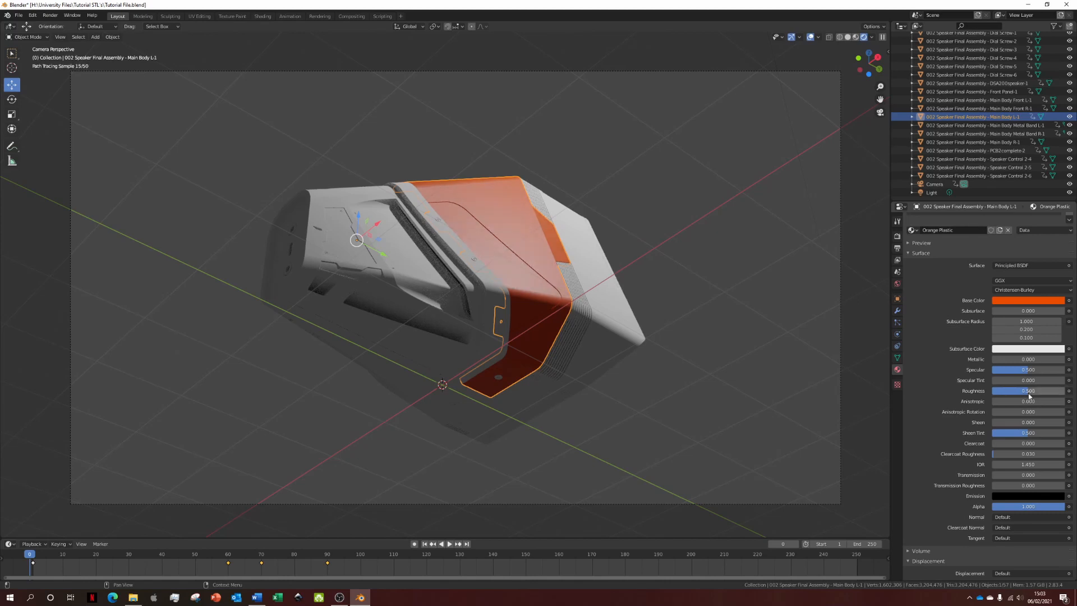
- Assign the Orange Plastic material to the Main Body Front L-1, Main Body R-1 and Main Body Front R-1 parts
left_click(614, 307)
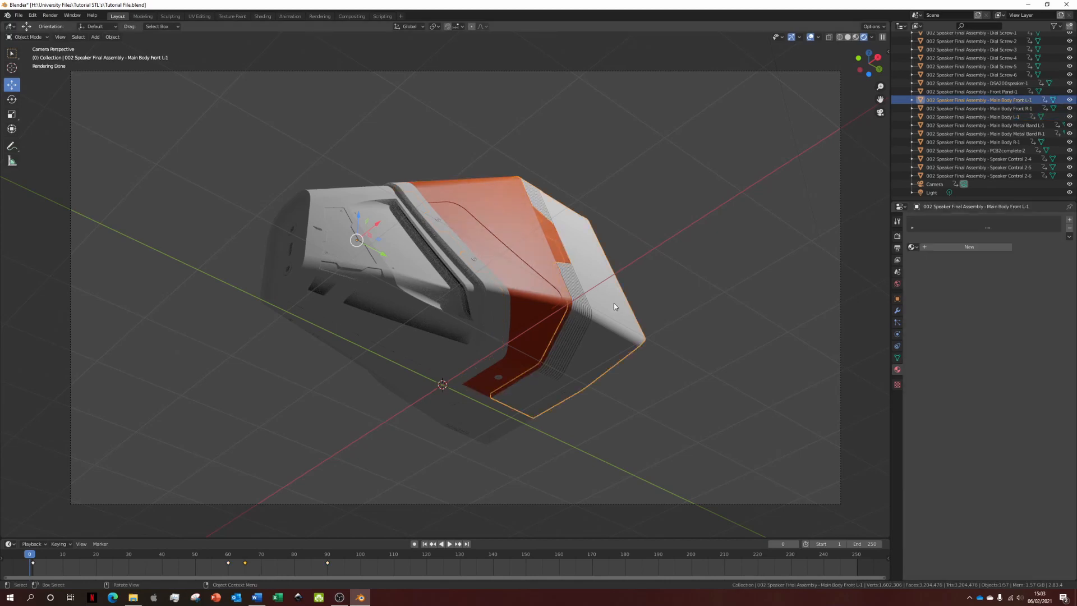
left_click(912, 247)
left_click(919, 270)
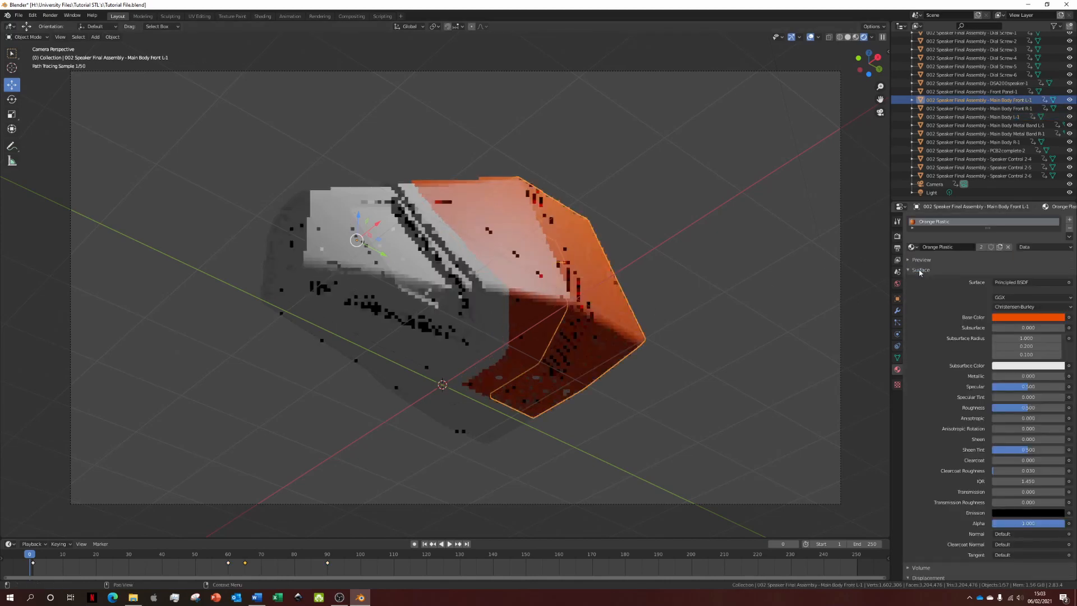
left_click(443, 417)
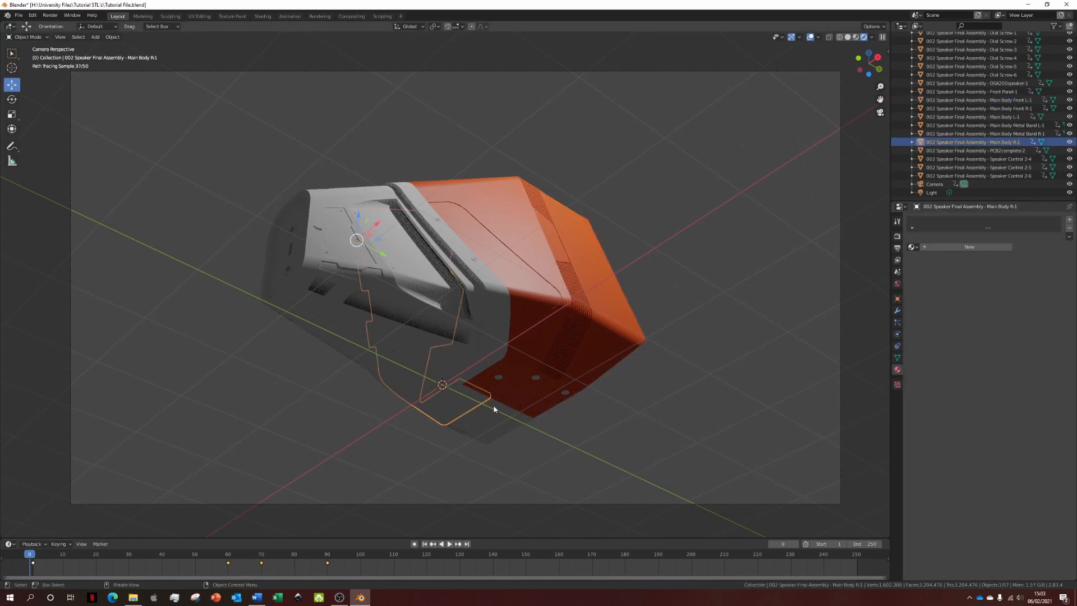
left_click(911, 246)
left_click(915, 274)
left_click(478, 438)
left_click(911, 246)
left_click(922, 271)
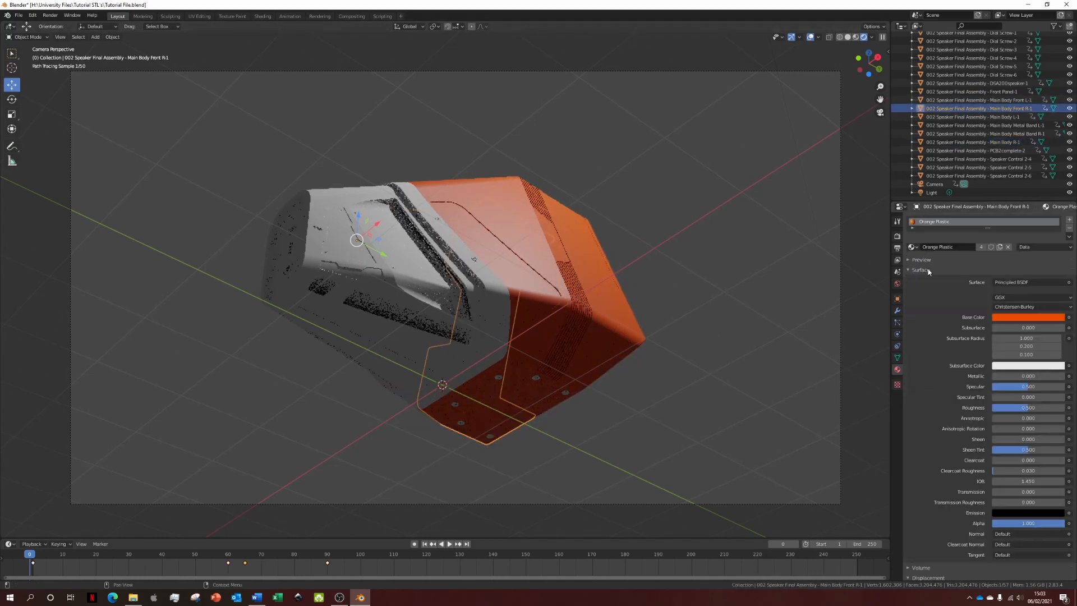
- Create a material named Metal on the Main Body Metal Band L-1 part and darken its base colour to grey
left_click(490, 289)
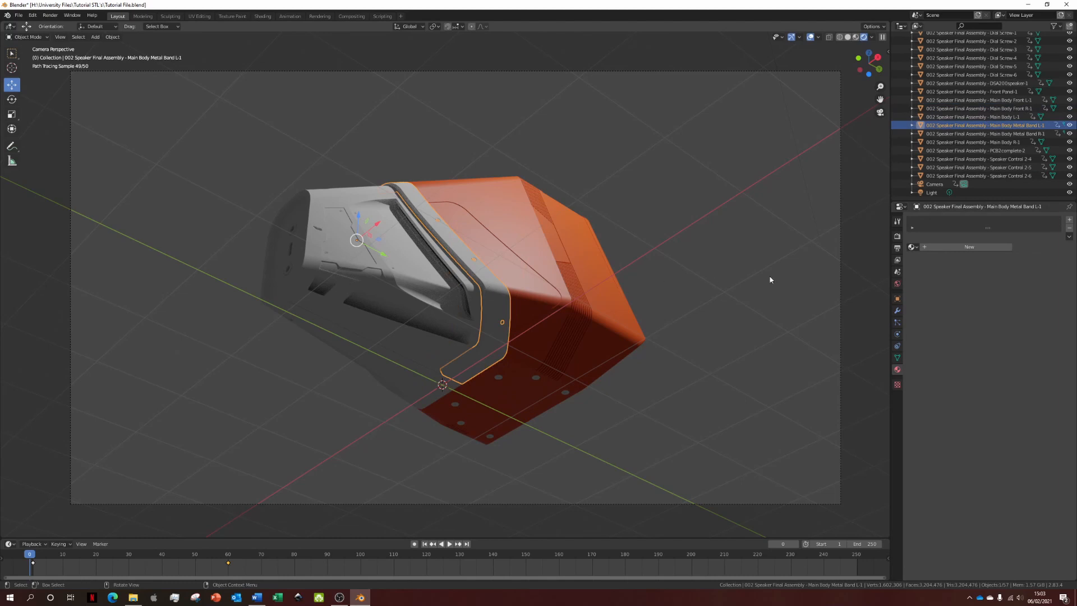
left_click(969, 246)
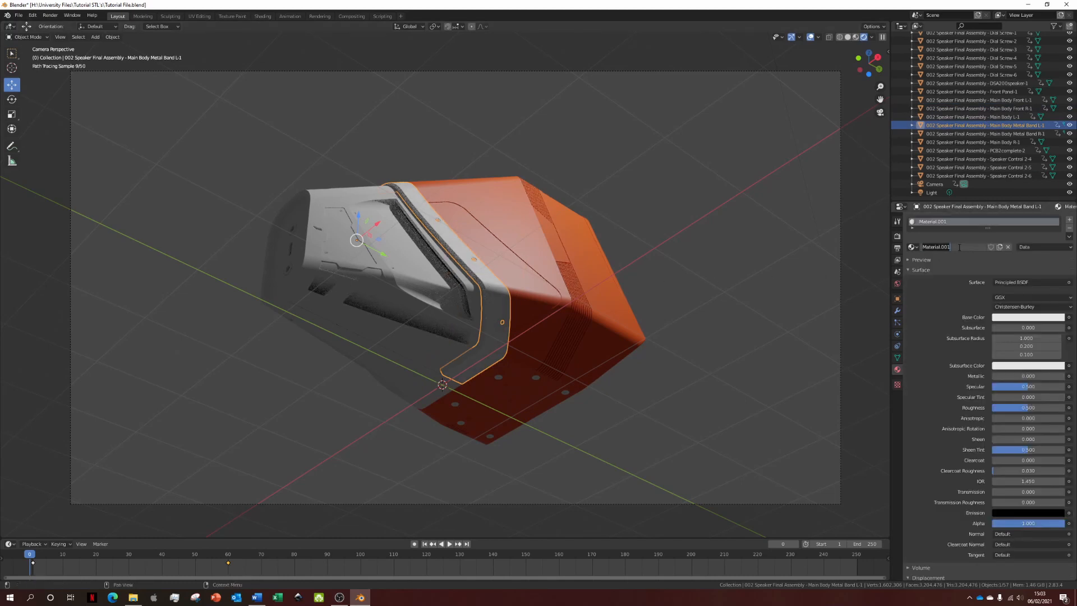
type("Metal")
key("Return")
left_click(999, 318)
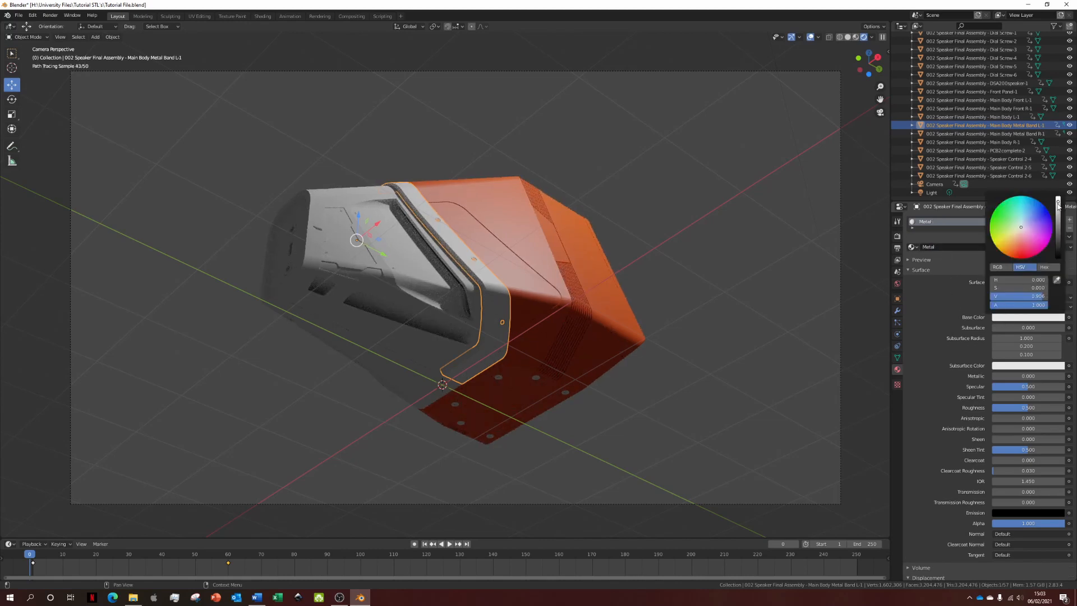
left_click_drag(1058, 208, 1059, 224)
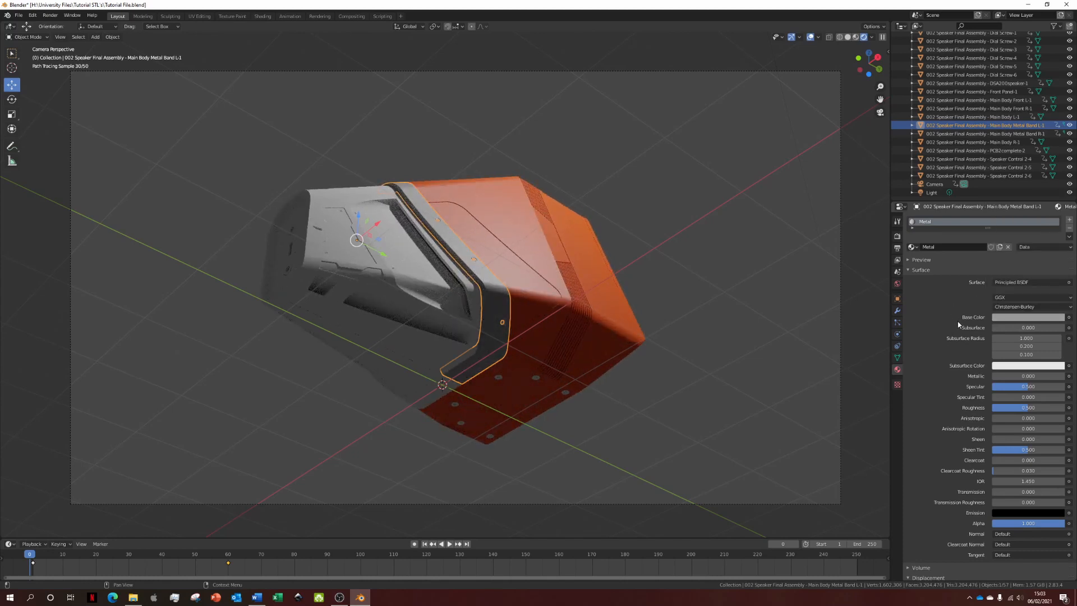
- Raise the Metal material's metallic value to about 0.9 and assign Metal to the Main Body Metal Band R-1 part
left_click_drag(1011, 373, 1052, 374)
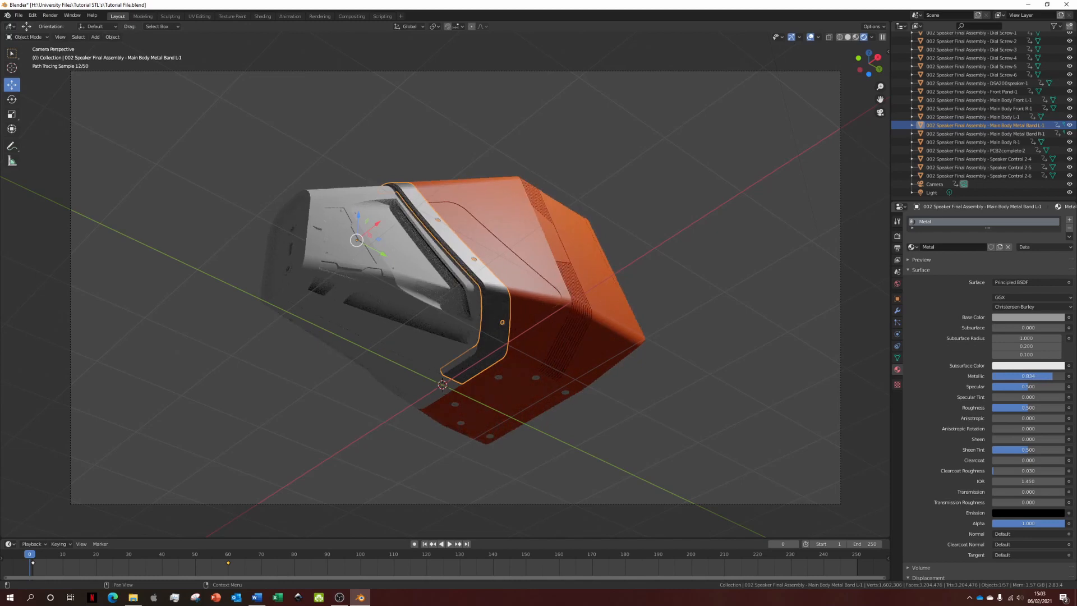
left_click(1046, 376)
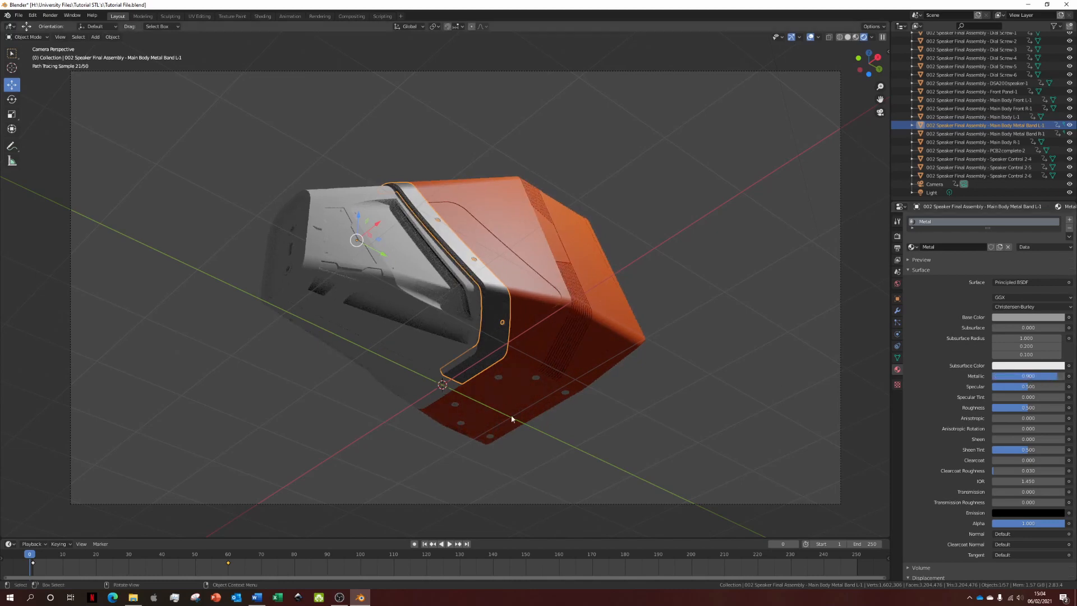
left_click(454, 389)
left_click(912, 247)
left_click(922, 271)
- Create a near-black material named Black Plastic on the BLK Body L-1 part and assign it to the other black body and back panels
left_click(392, 337)
left_click(947, 247)
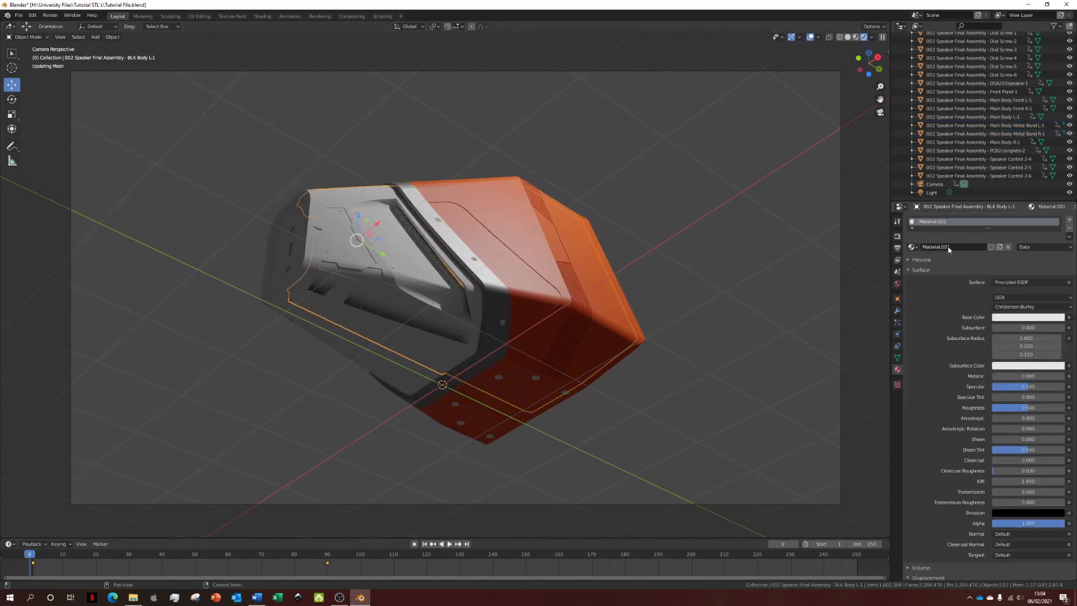
double_click(947, 247)
type("Matt Black")
key("Return")
left_click(1005, 317)
left_click_drag(1059, 211, 1059, 256)
left_click(405, 365)
left_click(405, 365)
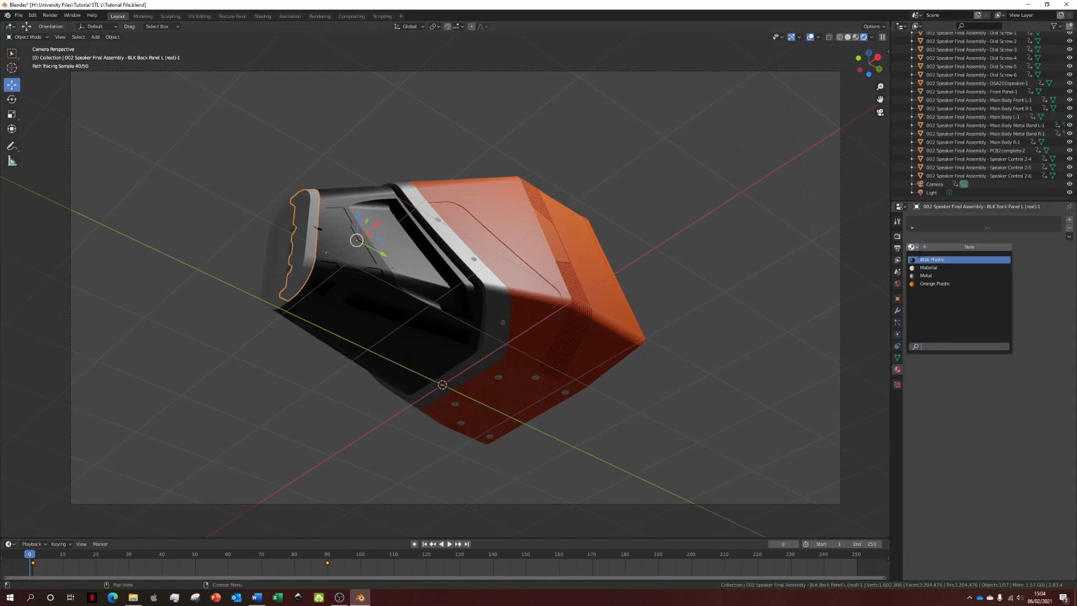
- Assign the Metal material to the screws on the speaker's underside and along the metal band
left_click(566, 392)
left_click(535, 378, "shift")
left_click(498, 377, "shift")
left_click(455, 404, "shift")
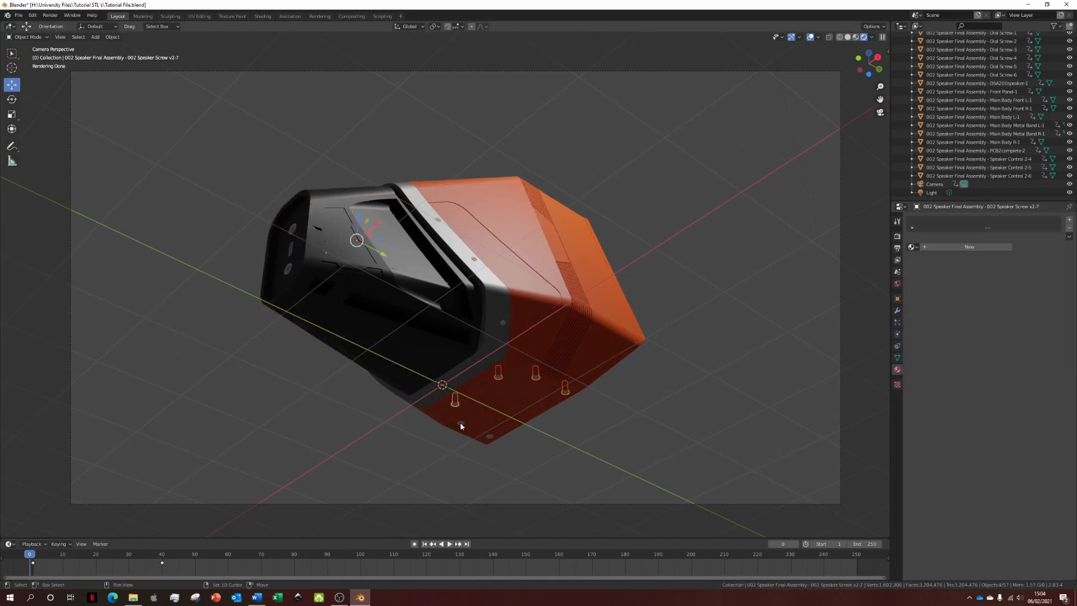
left_click(461, 423, "shift")
left_click(438, 220)
scroll(468, 247, "up", 7)
left_click(912, 247)
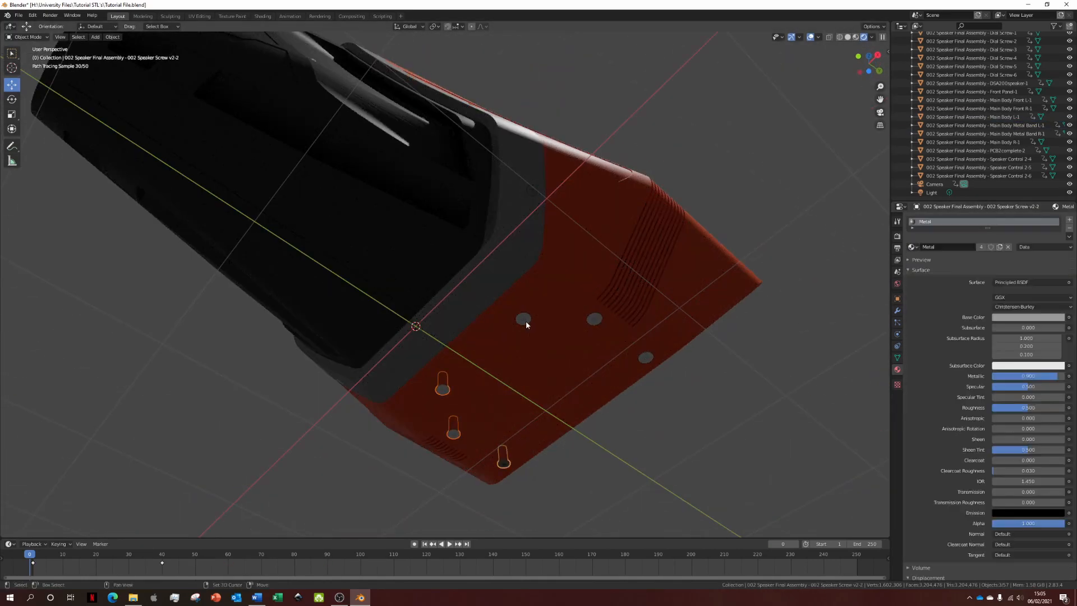
left_click(526, 321)
left_click(912, 247)
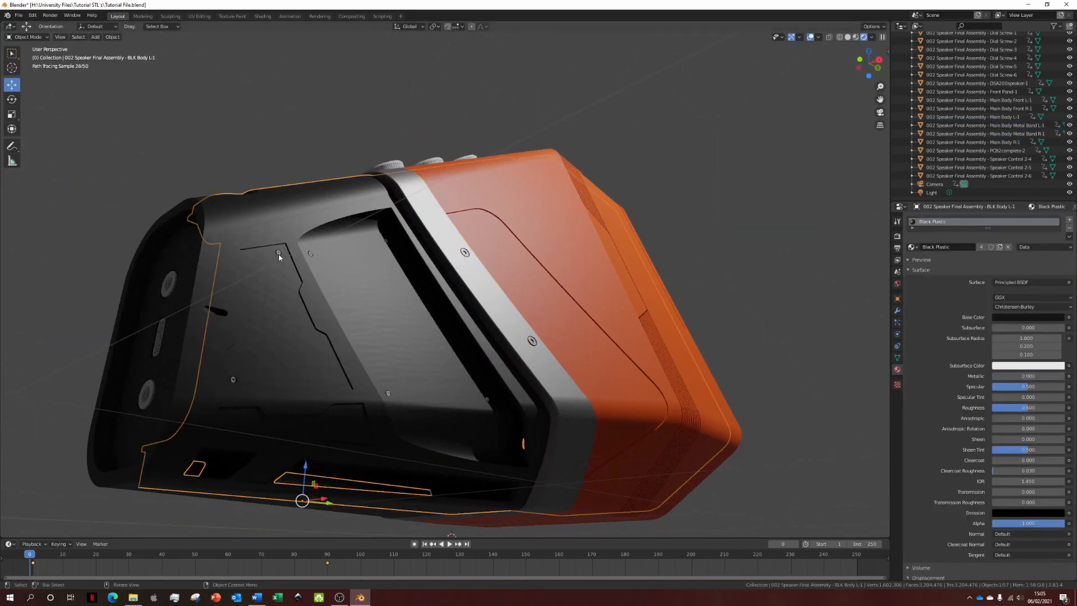
- Assign the Metal material to the screws in the black side panel and Black Plastic to the BLK Body L-1 part
left_click(1008, 247)
left_click(924, 246)
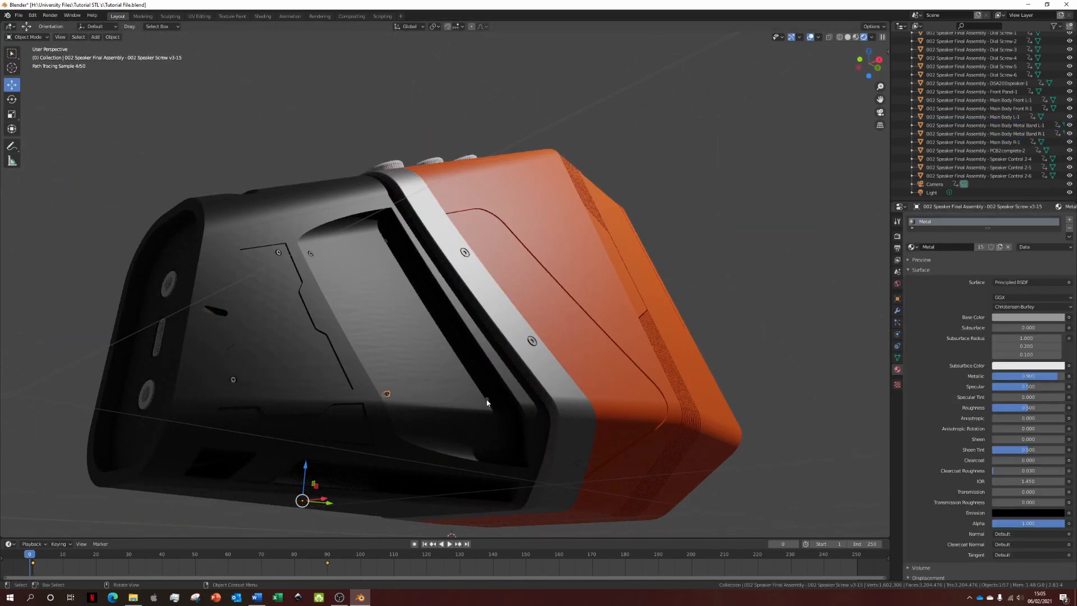
left_click(912, 247)
left_click(942, 260)
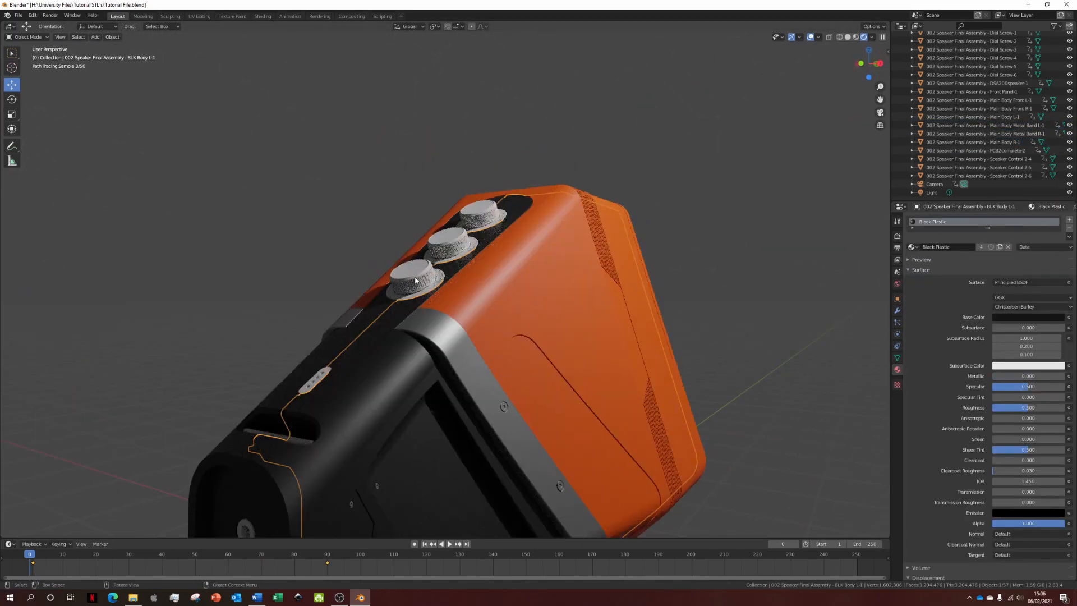
- Assign Metal to the control dials, BLK Metal Rod-1 and the opposite-side screws, and Black Plastic to the dial indicators
left_click(448, 244)
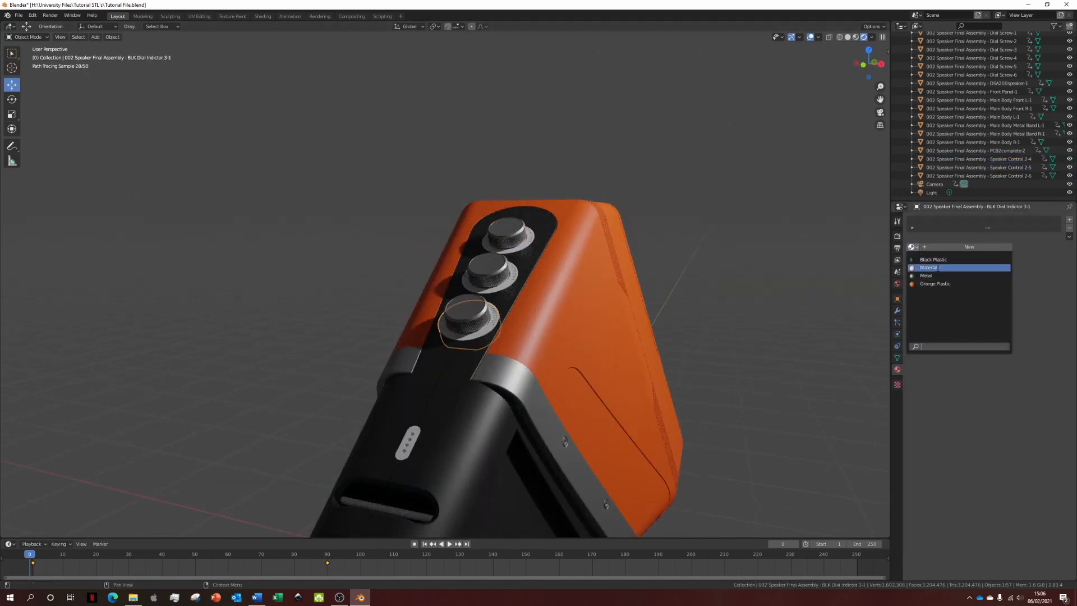
left_click(397, 441)
left_click(1008, 246)
left_click(912, 246)
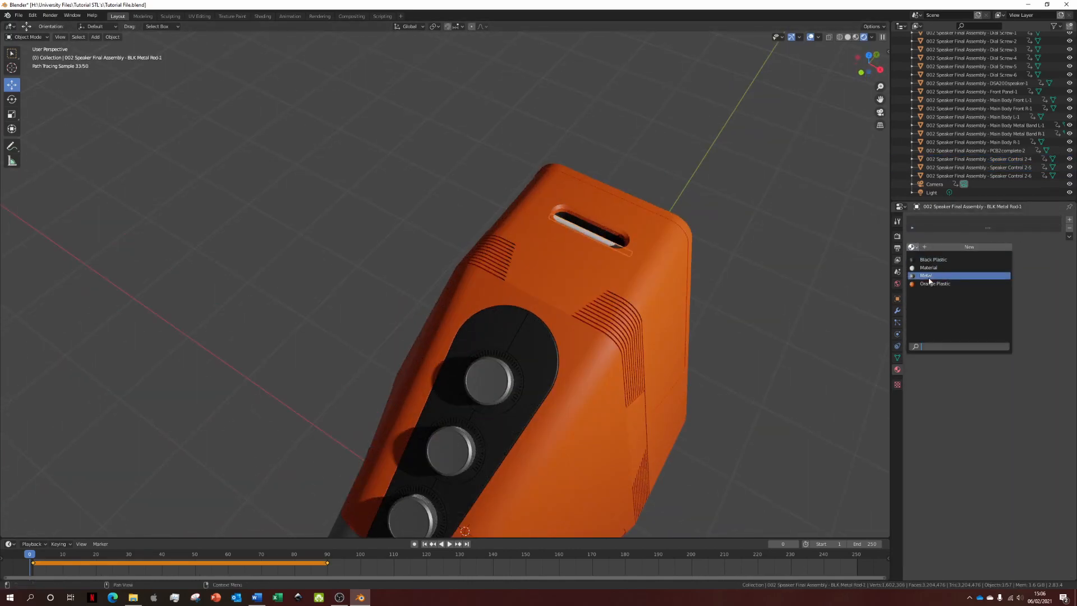
left_click(932, 275)
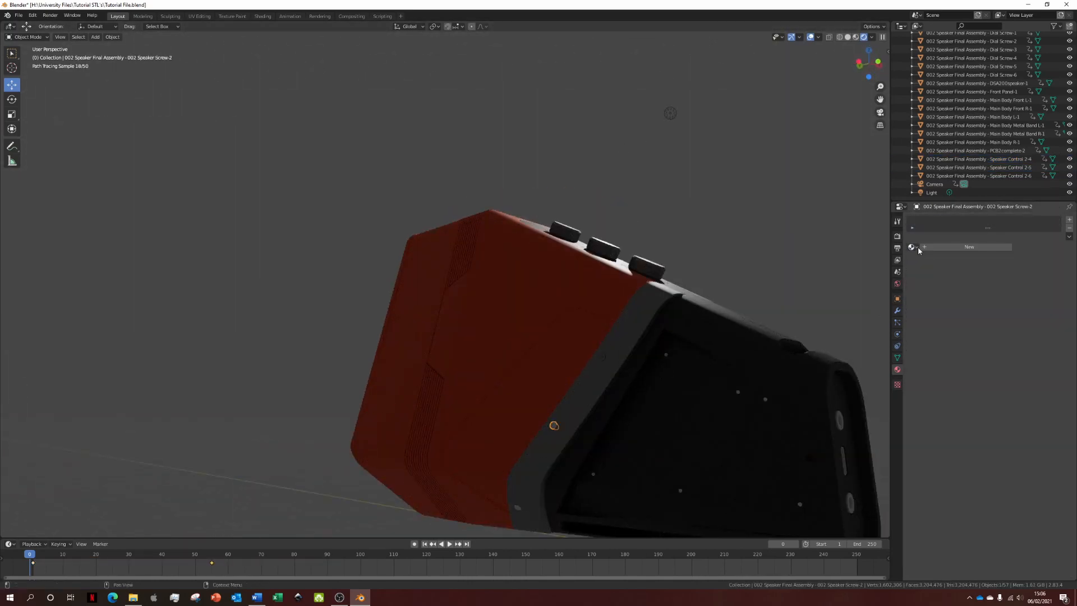
left_click(912, 247)
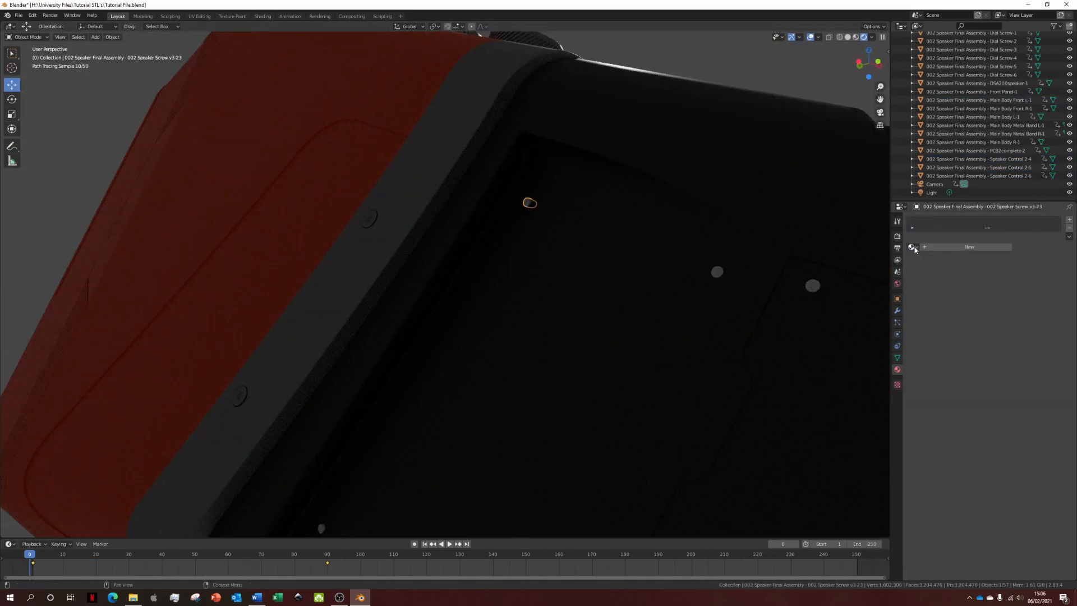
left_click(912, 247)
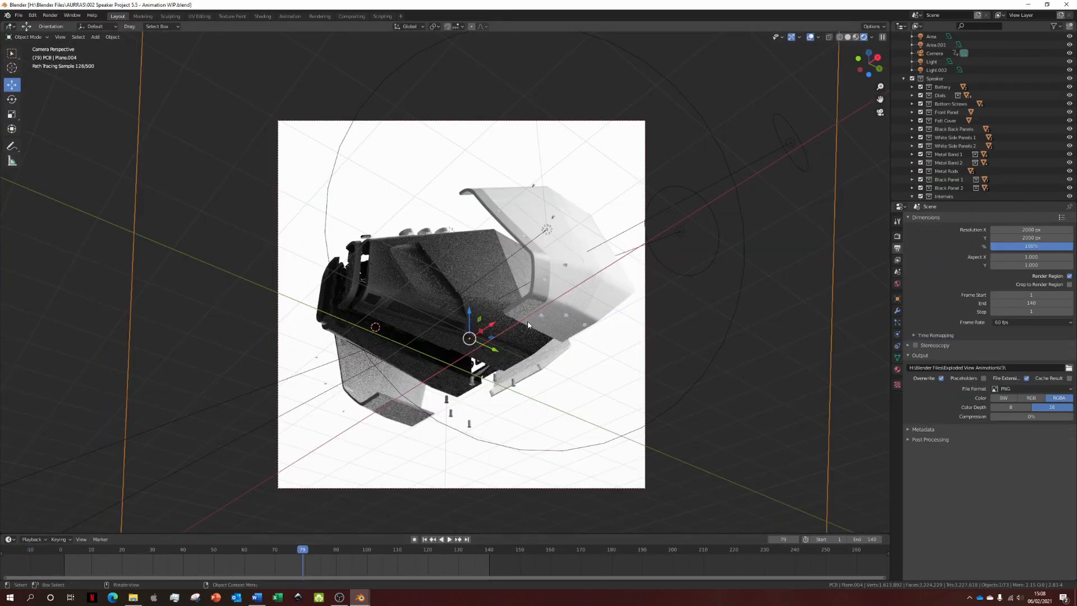
- Examine the backdrop plane and light arrangement in the finished speaker animation WIP file, and return to the Tutorial File window
middle_click_drag(528, 324, 586, 303)
scroll(388, 339, "up", 4)
scroll(566, 336, "up", 4)
scroll(577, 337, "down", 6)
left_click(360, 597)
left_click(322, 565)
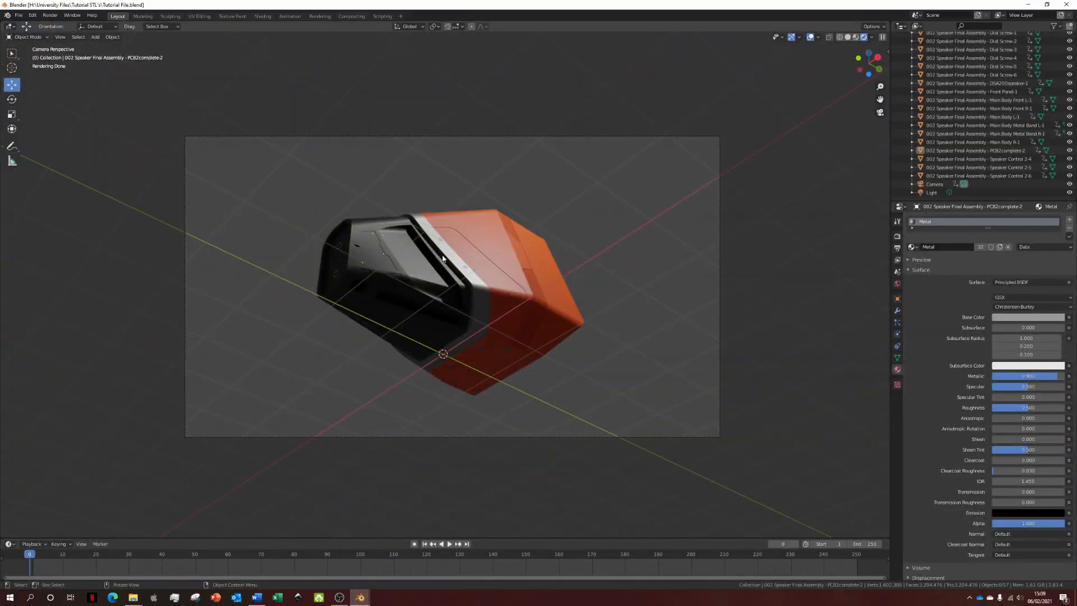
- Add a mesh plane to the scene and move it away from the origin to behind the speaker
middle_click_drag(429, 251, 367, 258)
scroll(368, 258, "down", 2)
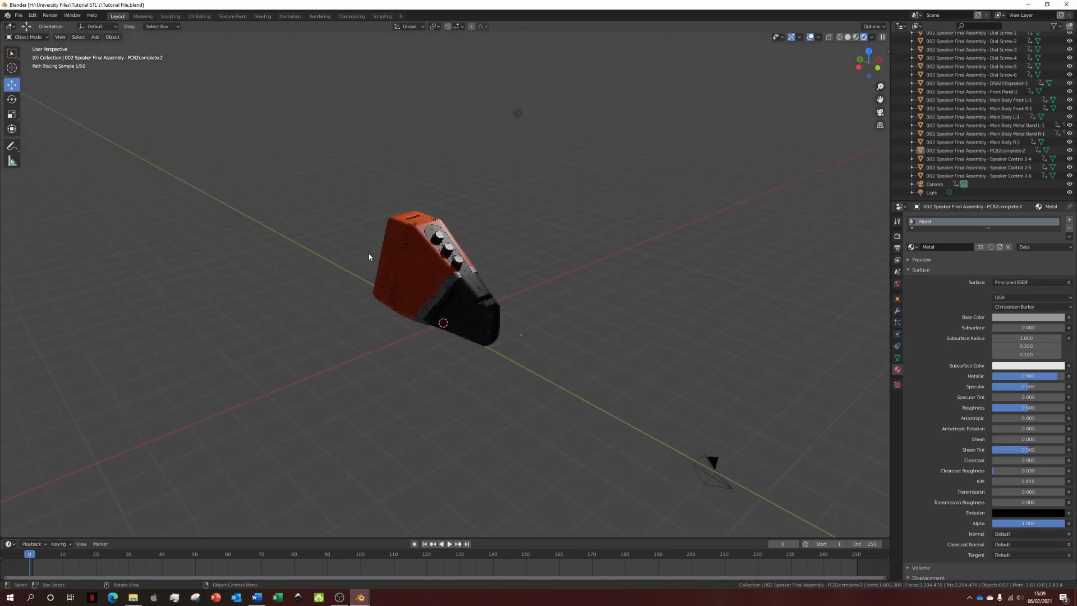
key("shift+a")
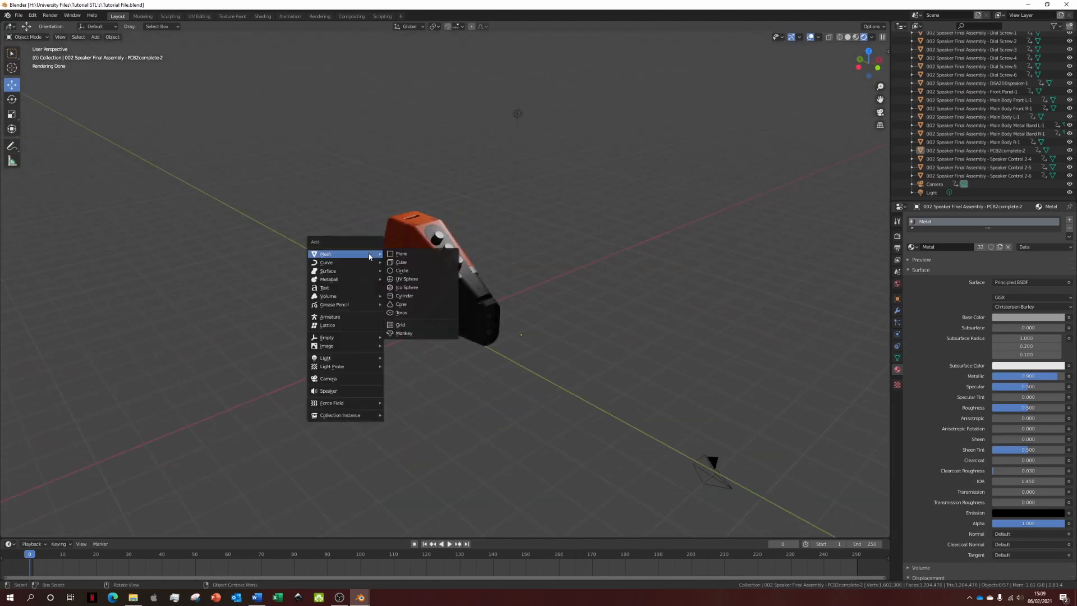
left_click(400, 253)
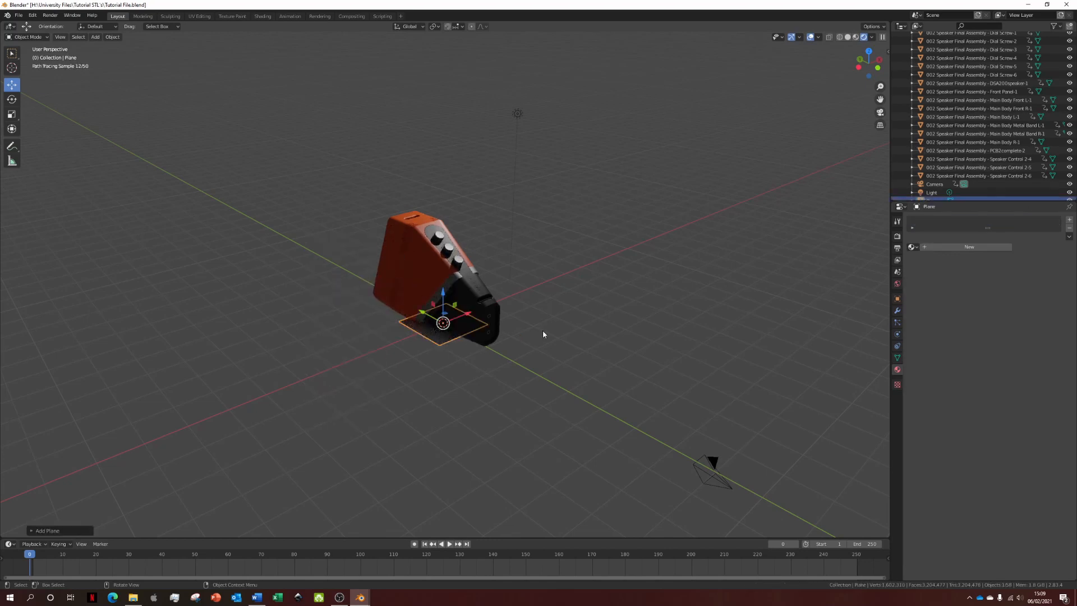
key("g")
left_click(326, 235)
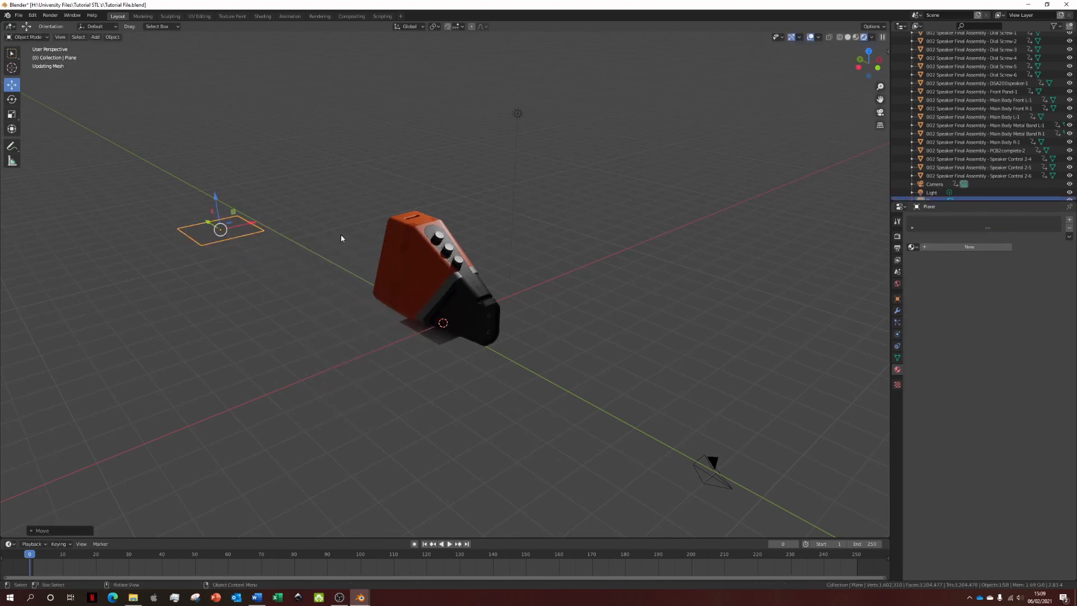
- Rotate the plane freely until it faces the camera and centre it over the speaker in the camera view
left_click(880, 112)
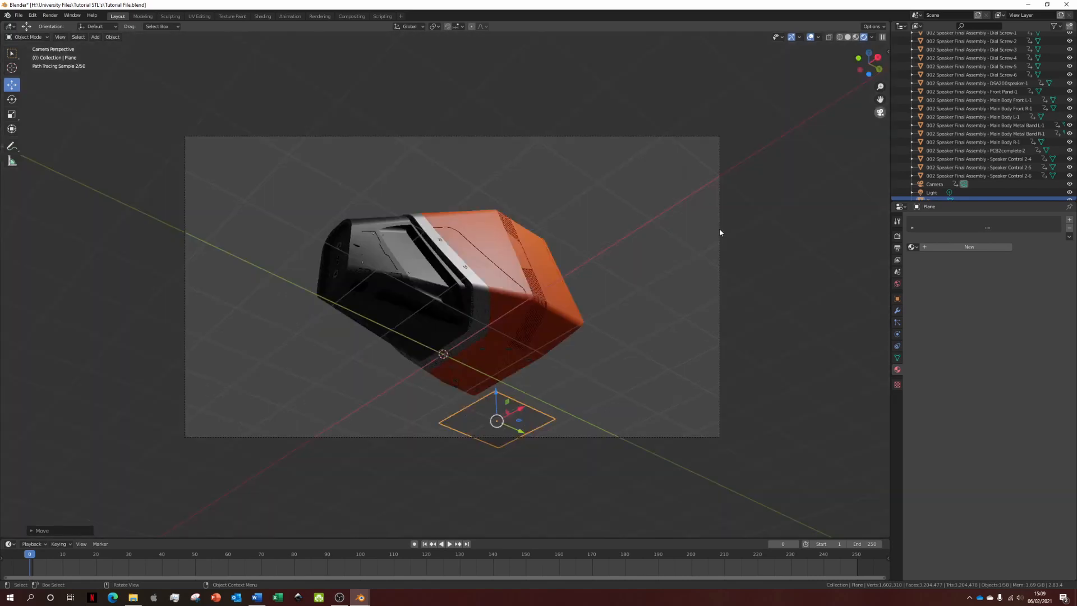
key("r")
key("r")
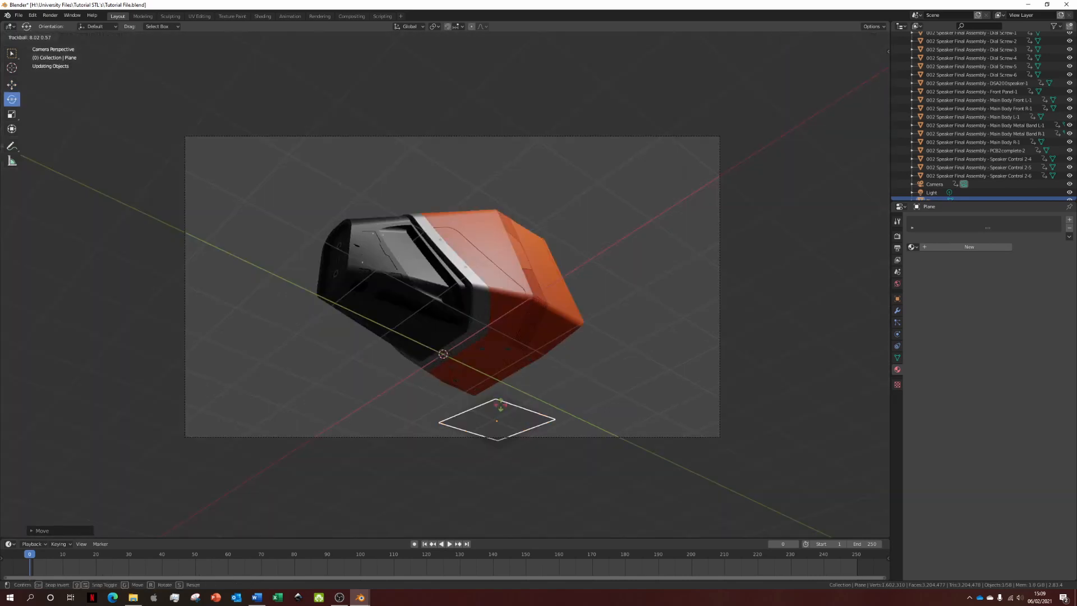
left_click(503, 414)
key("g")
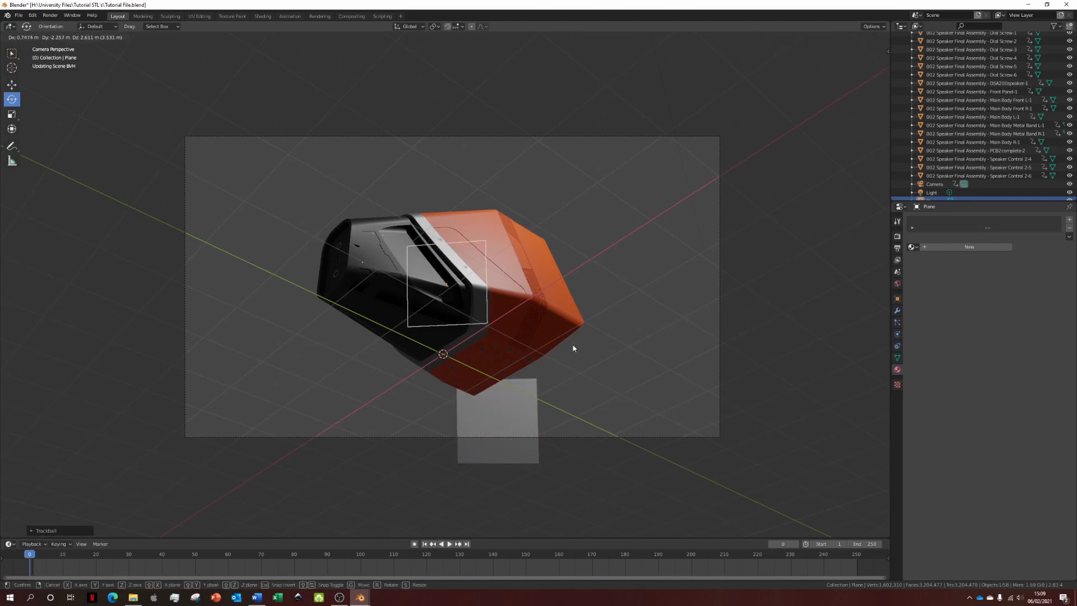
left_click(572, 349)
left_click_drag(459, 271, 467, 286)
- Scale the plane up to several times the speaker's size and move it farther behind the speaker
key("s")
left_click(627, 293)
middle_click_drag(532, 370, 550, 342)
scroll(556, 322, "down", 4)
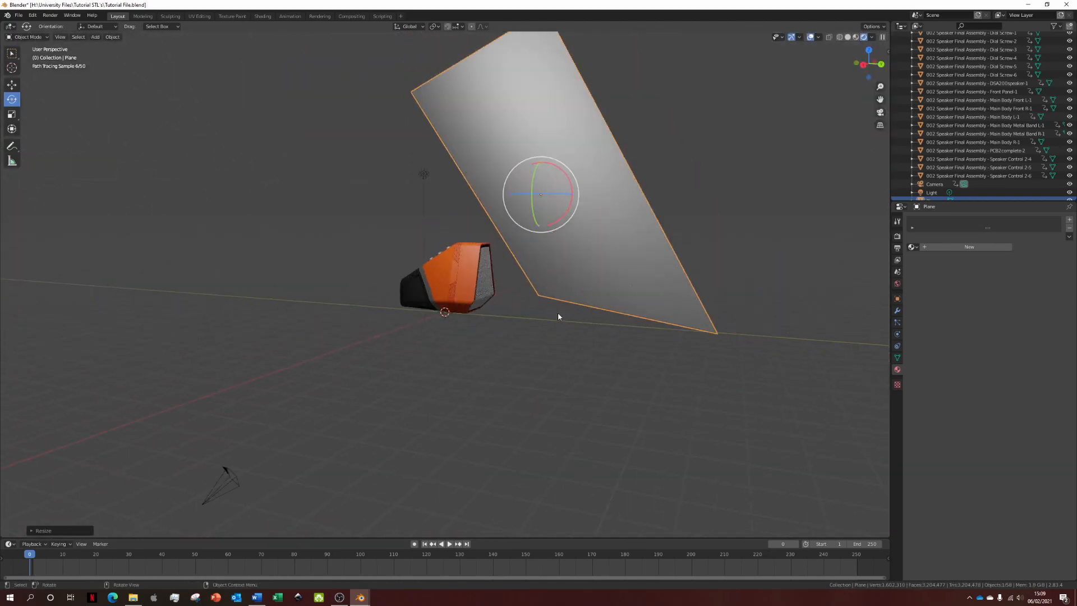
key("g")
left_click(664, 267)
- Shift the backdrop plane within the camera view and enlarge it to cover more of the frame
left_click(486, 276)
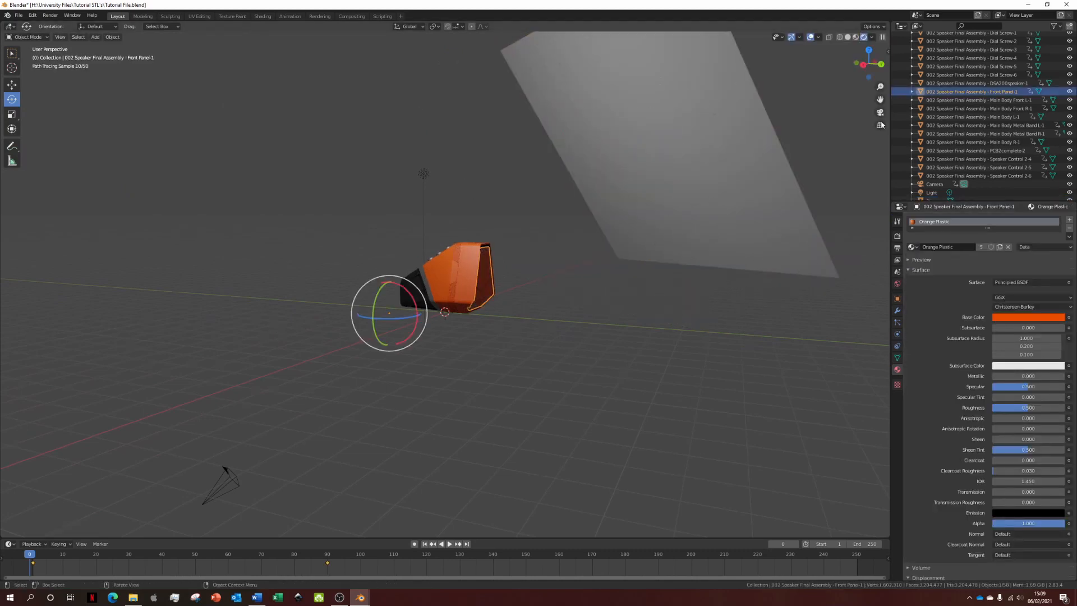
left_click(880, 113)
left_click(692, 238)
key("g")
left_click(643, 188)
key("s")
left_click(713, 192)
- Reposition the enlarged plane behind the speaker so that it fills the whole camera frame as a backdrop
middle_click_drag(695, 210, 626, 231)
scroll(626, 231, "down", 6)
key("g")
left_click(647, 225)
left_click(880, 113)
left_click_drag(491, 260, 665, 271)
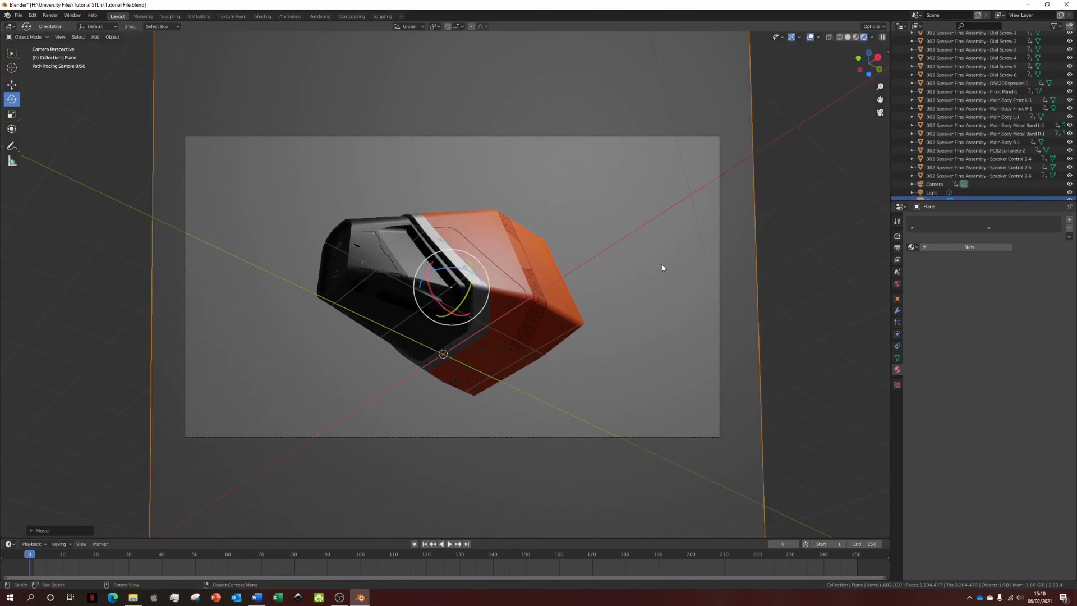
- Add an area light and move it up between the speaker and the backdrop plane
middle_click_drag(662, 267, 612, 258)
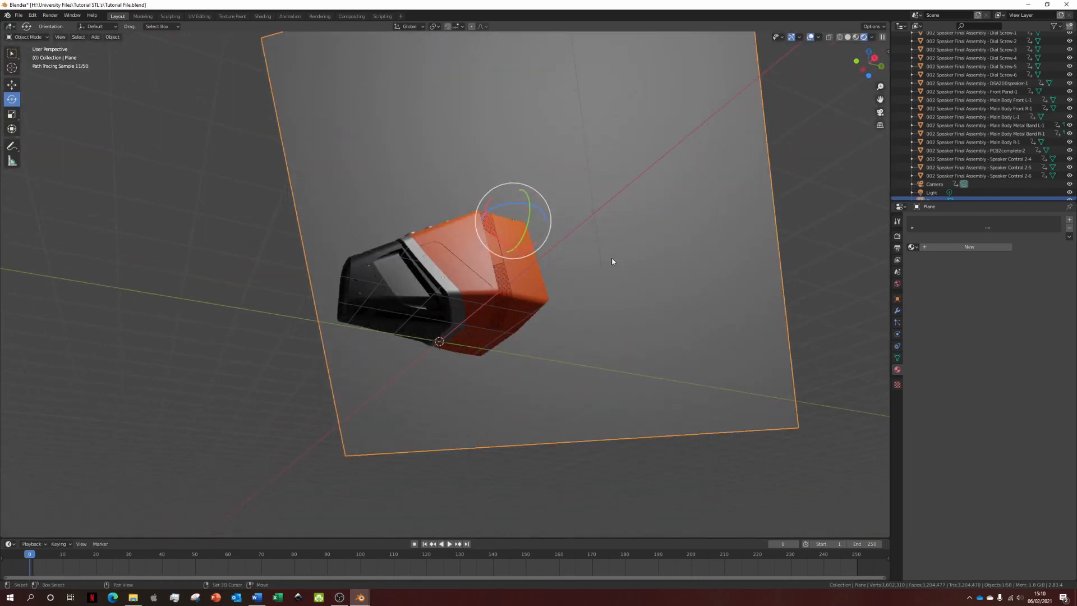
key("shift+a")
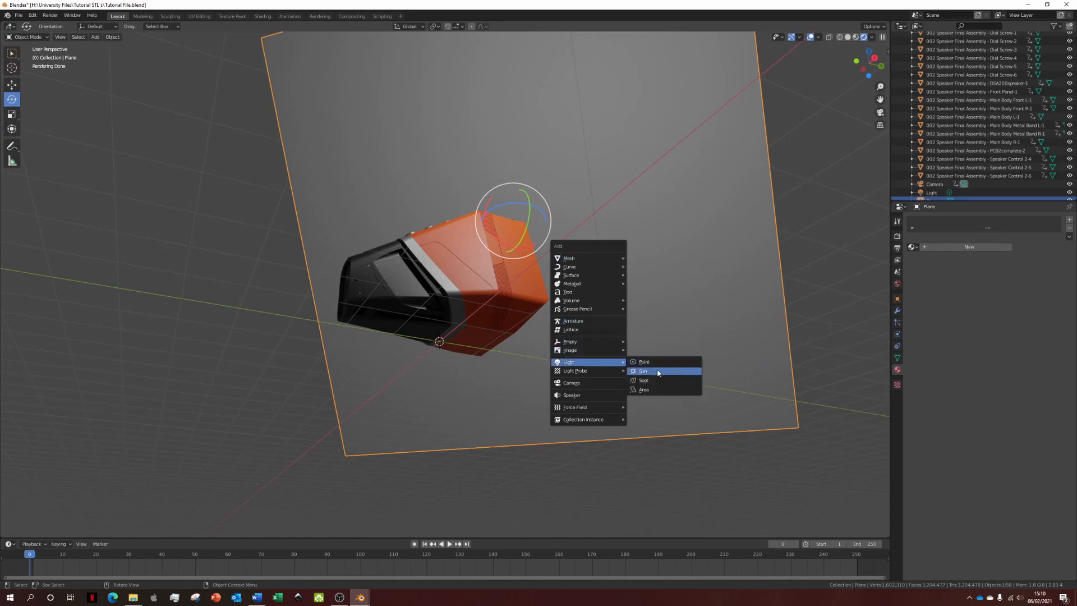
left_click(643, 389)
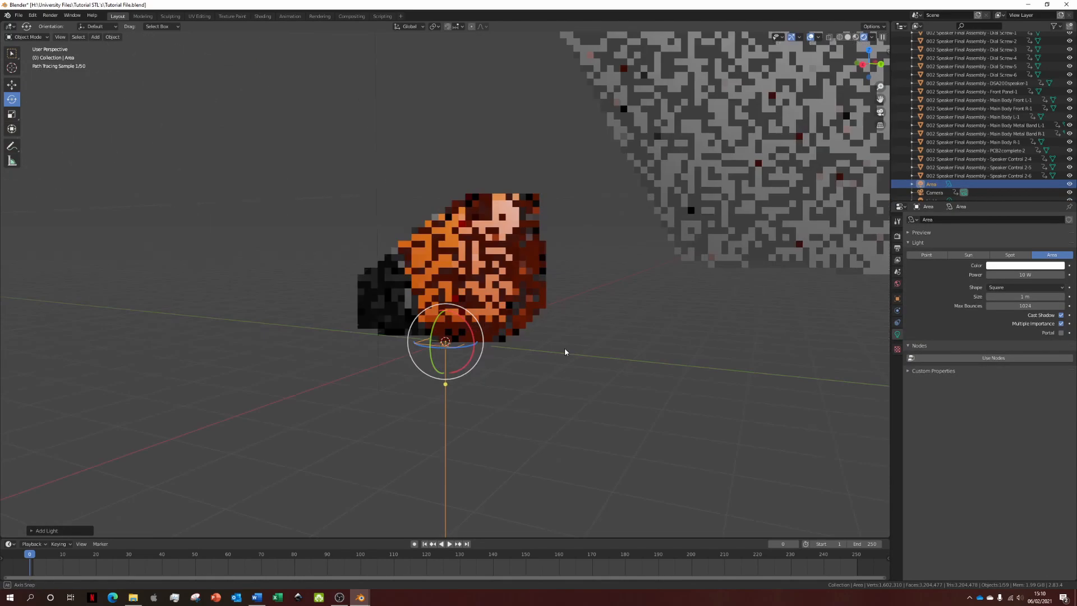
key("g")
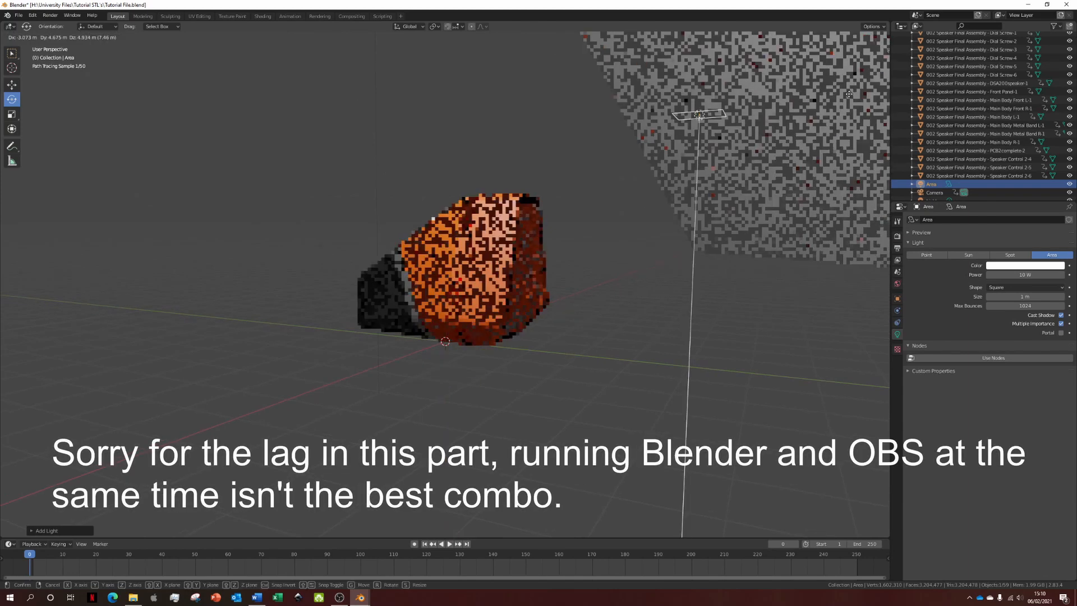
left_click(849, 94)
- Aim the area light at the backdrop plane behind the speaker
middle_click_drag(848, 94, 562, 138)
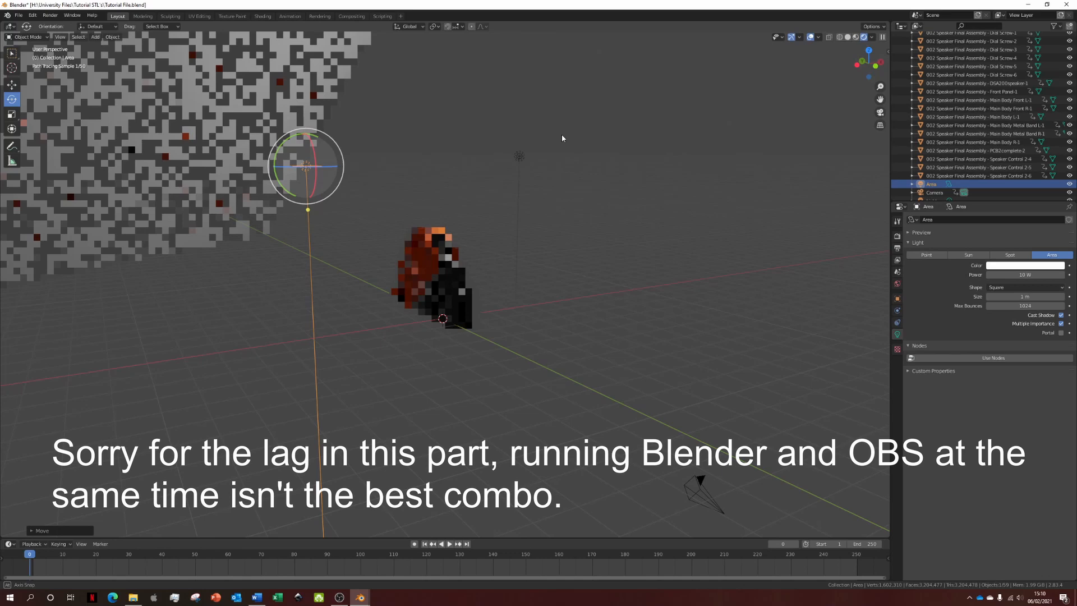
middle_click_drag(562, 138, 536, 115)
left_click_drag(323, 245, 207, 148)
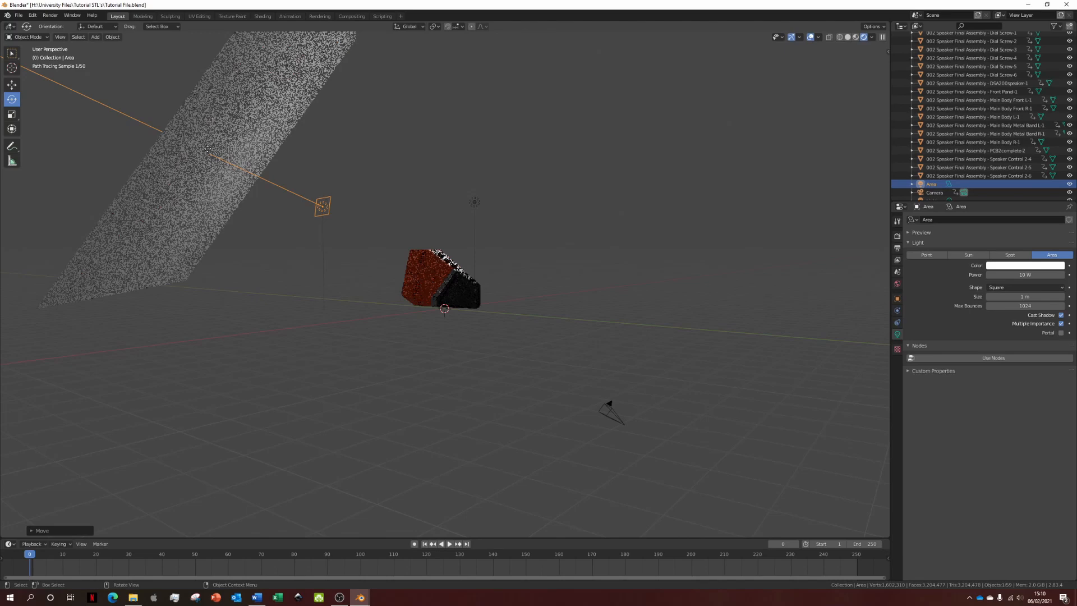
- Change the area light's shape to Disk and enlarge it to about 12.8 m so it spans the camera frame
key("KP_0")
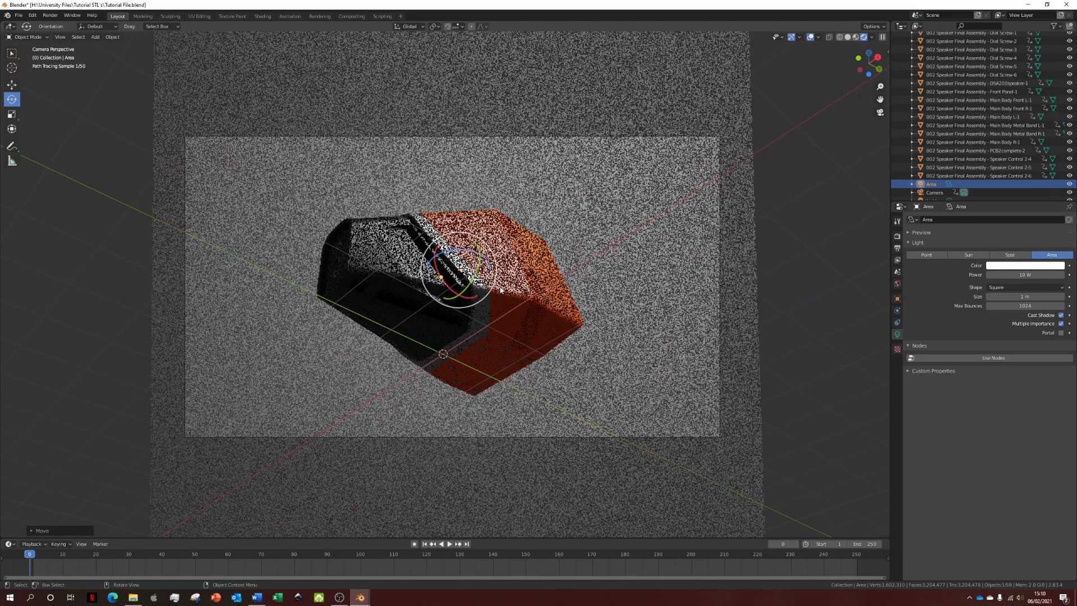
left_click_drag(500, 289, 404, 323)
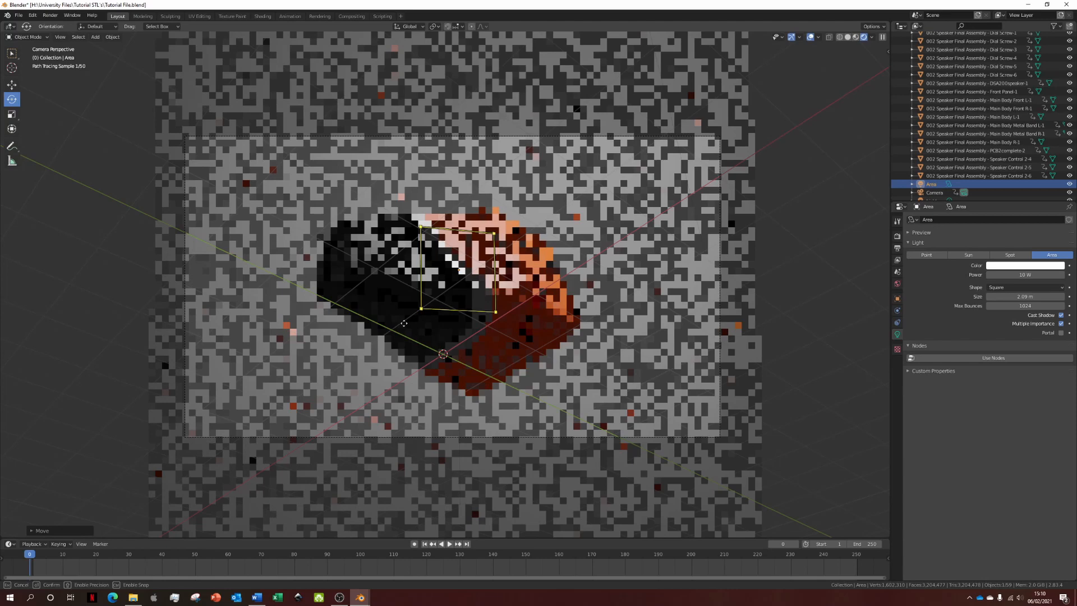
left_click_drag(404, 323, 399, 329)
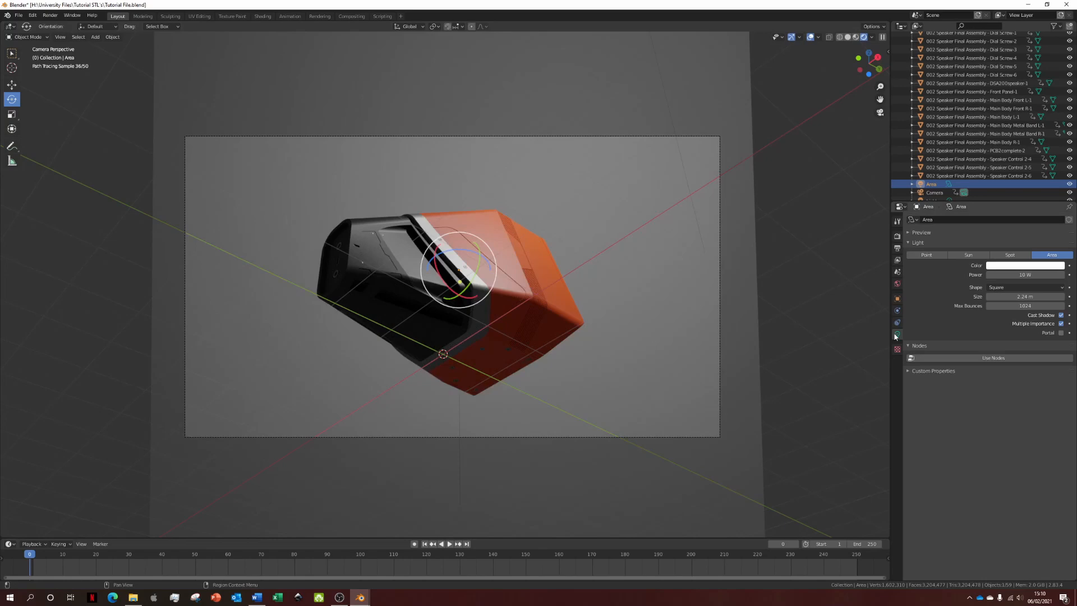
left_click(1004, 286)
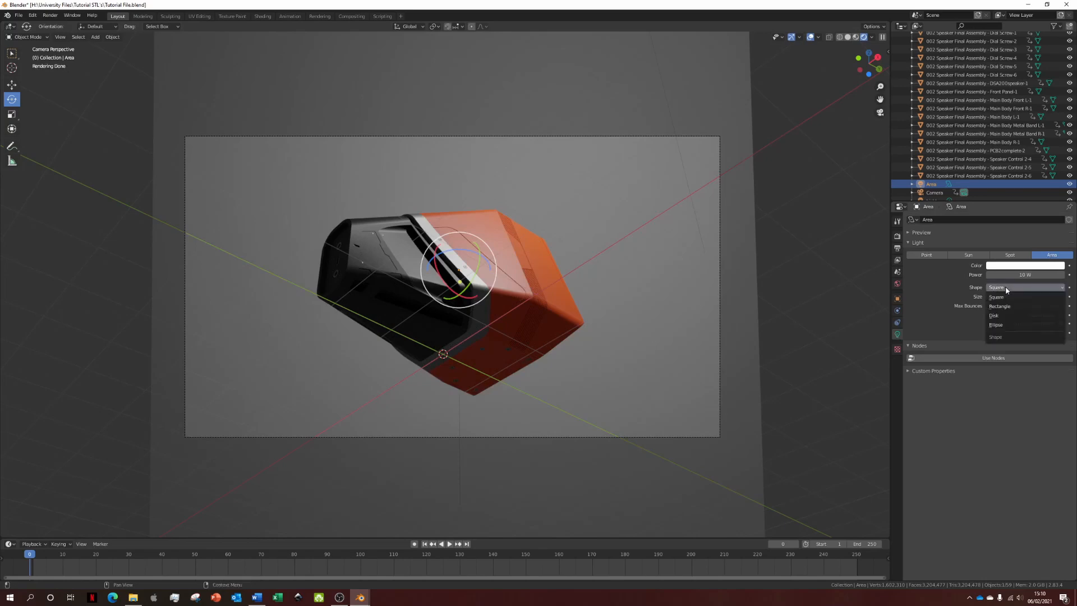
left_click(1004, 315)
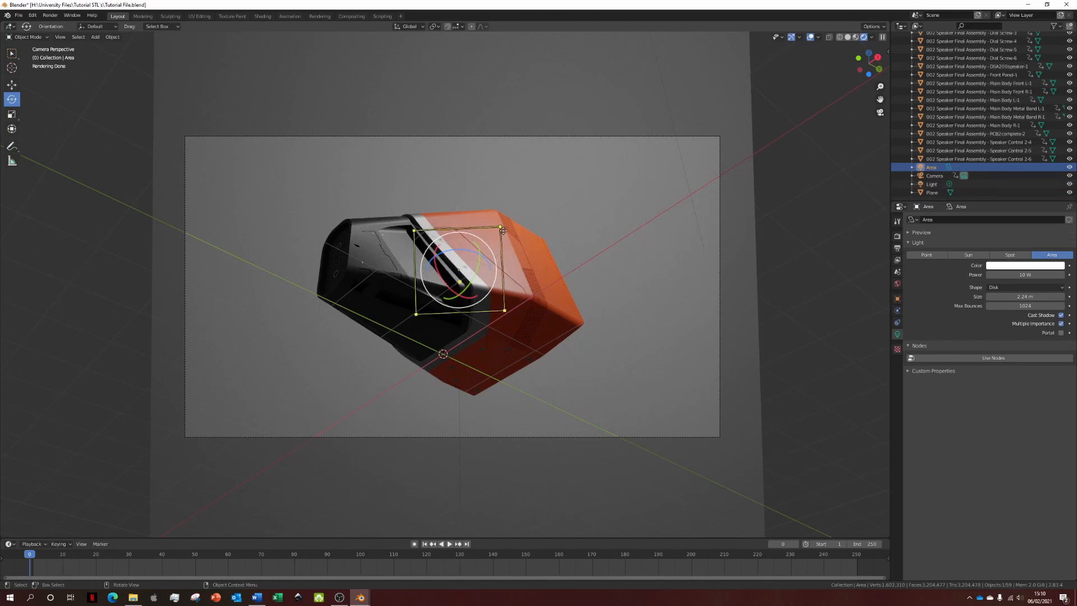
left_click_drag(501, 226, 1058, 5)
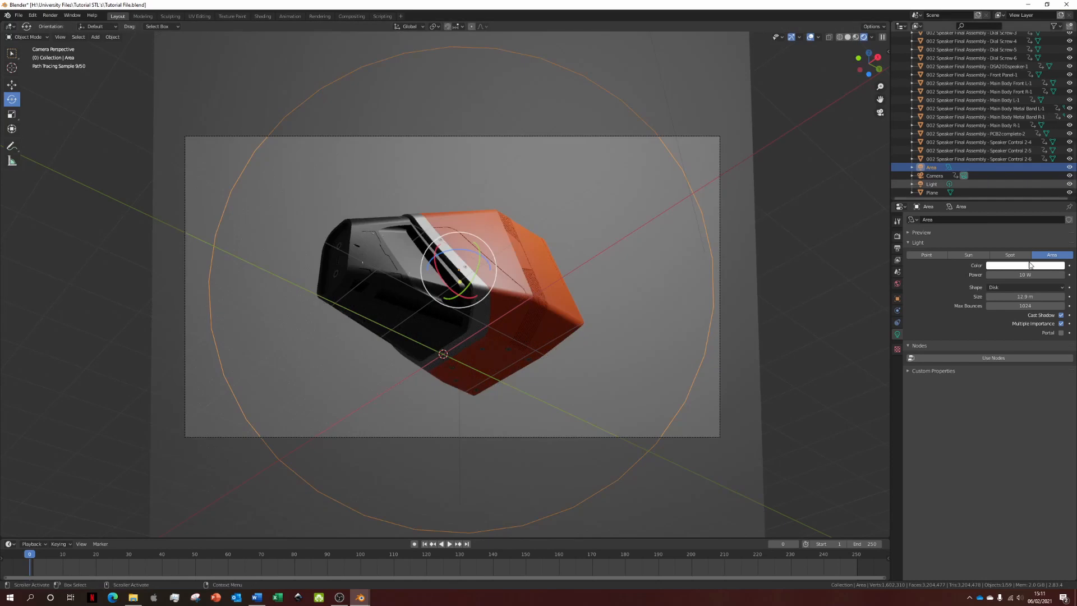
- Set the large disk light's power to 10000 W
left_click(1029, 275)
type("10")
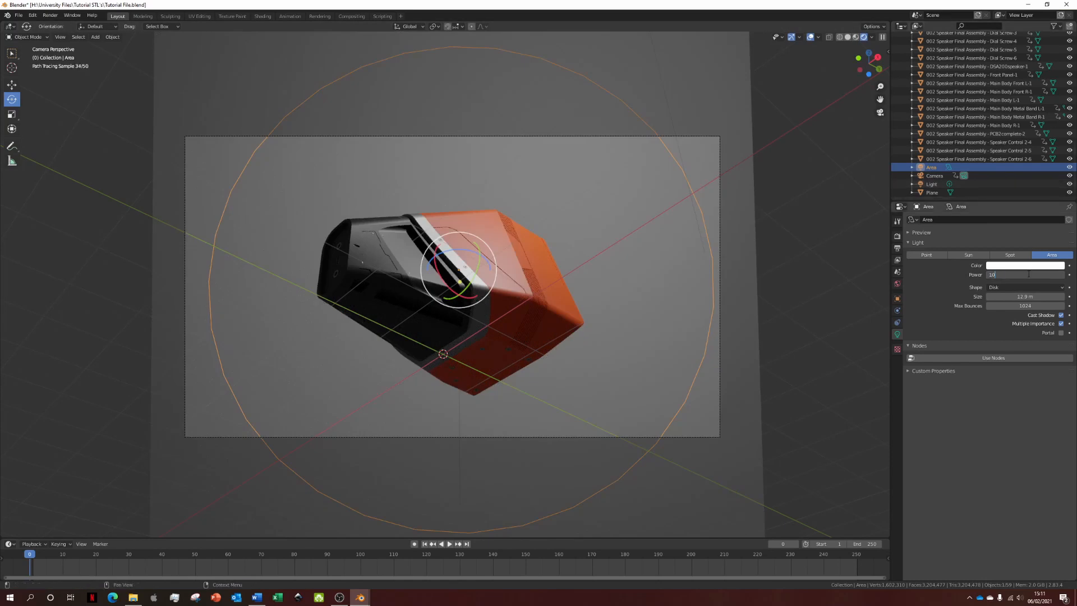
type("000")
key("Return")
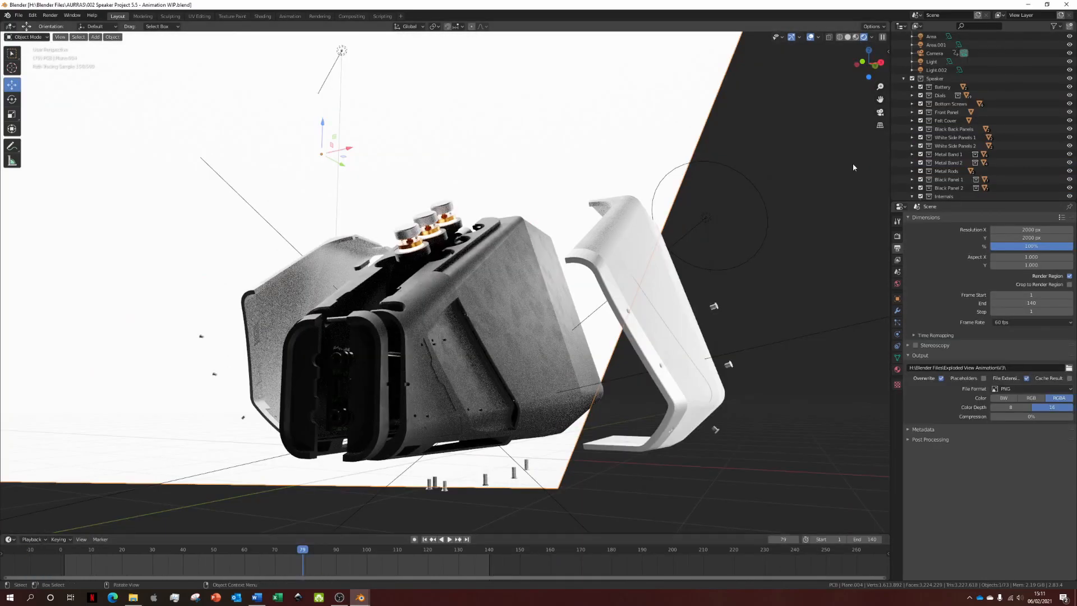
- Examine how the lights are placed around the speaker in the Animation WIP file, and switch back to the tutorial file
left_click(878, 113)
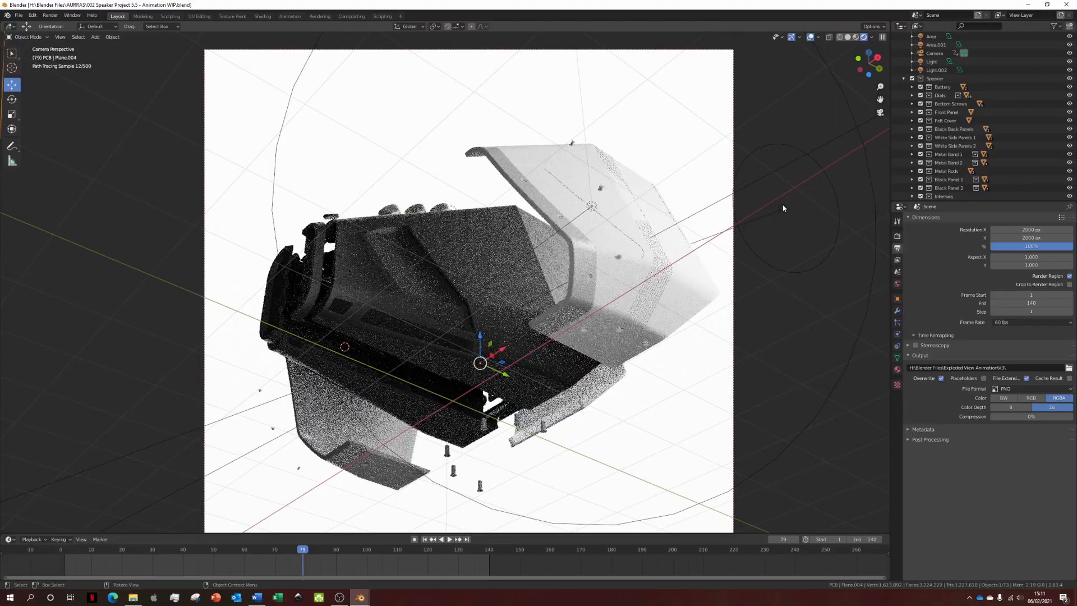
scroll(615, 308, "down", 3)
middle_click_drag(615, 308, 540, 360)
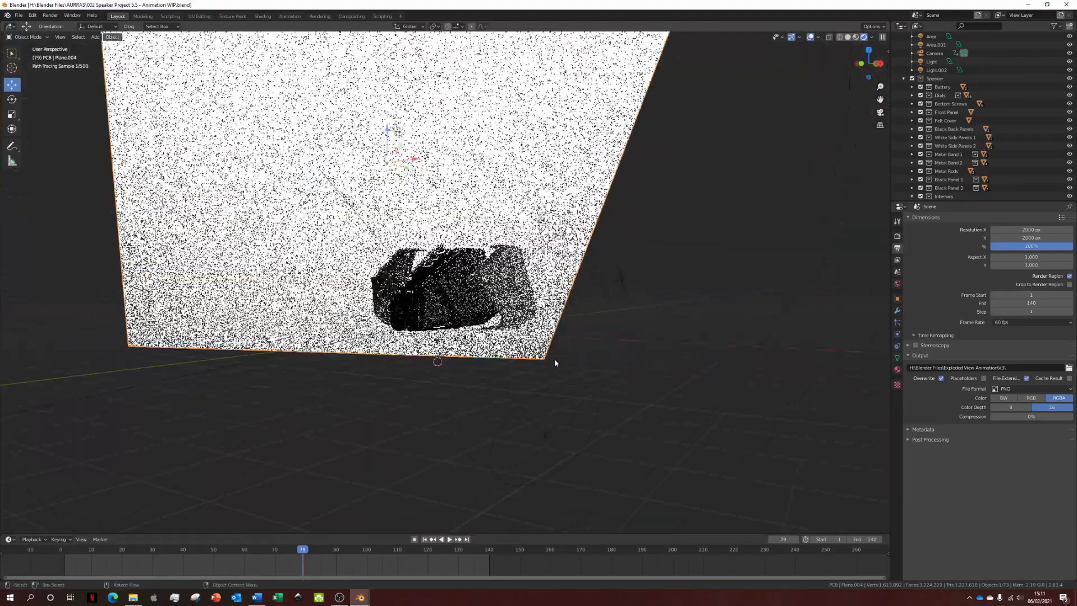
scroll(543, 357, "down", 2)
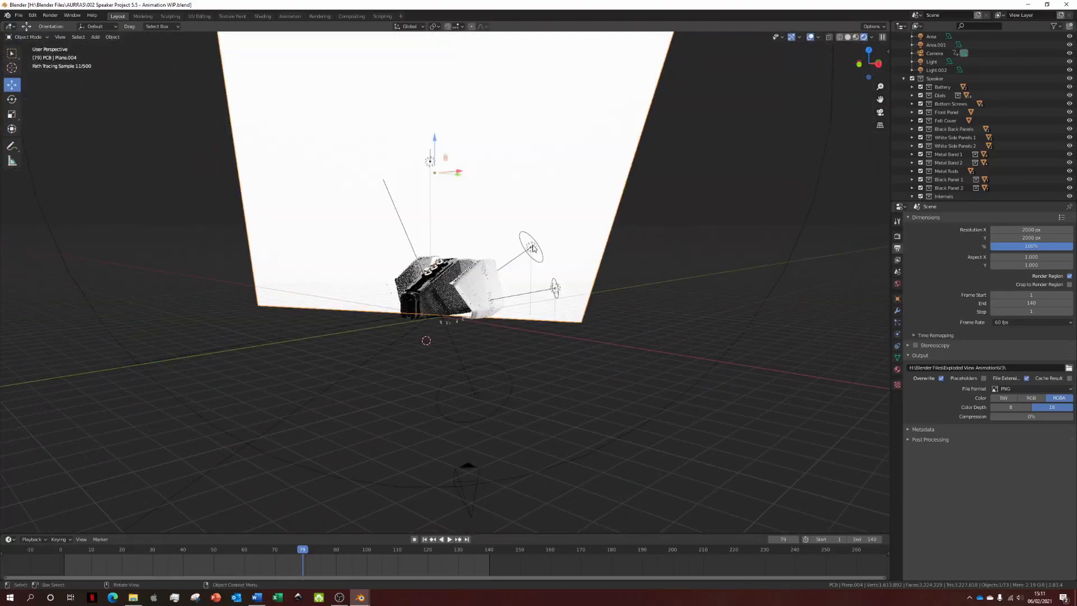
mouse_move(360, 597)
left_click(307, 556)
- Convert the scene's point light to a disk-shaped area light about 1.23 m in size with a power of 500 W
middle_click_drag(613, 356, 644, 372)
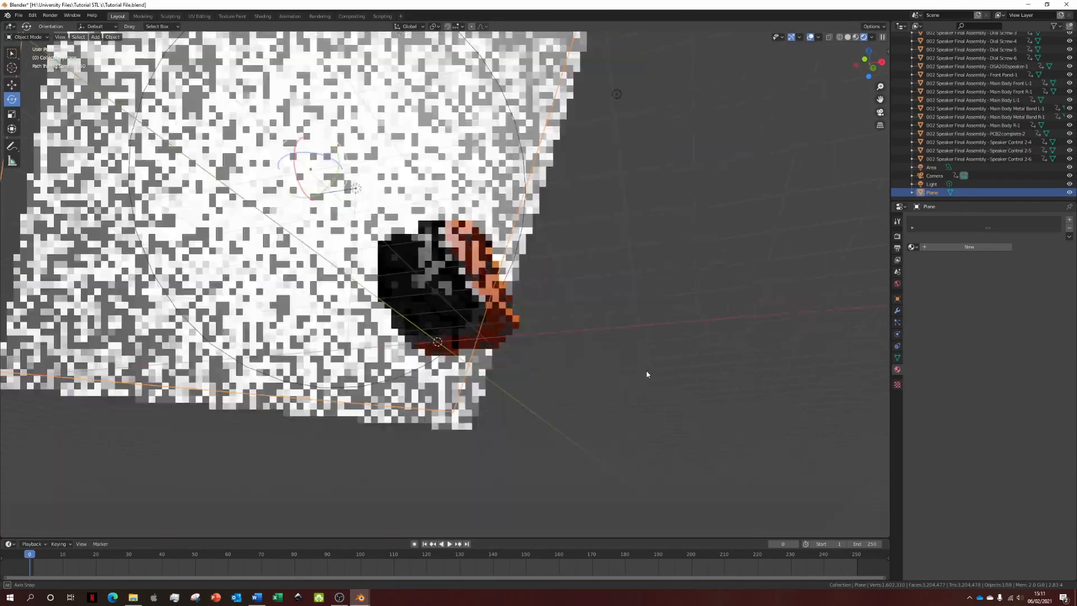
left_click(543, 168)
middle_click_drag(543, 169, 614, 236)
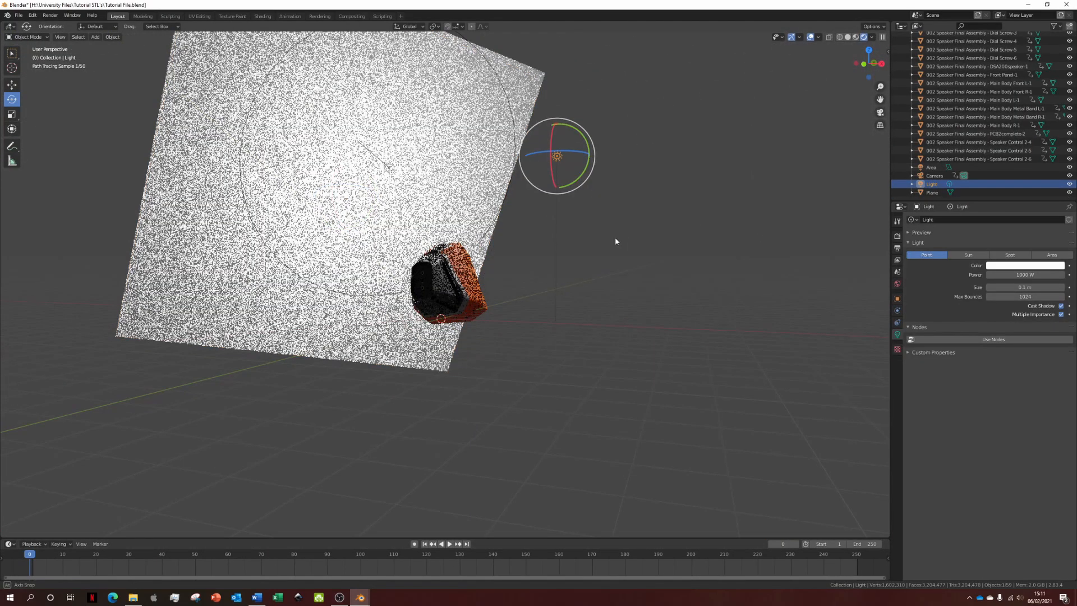
key("KP_0")
left_click(1052, 255)
left_click(1021, 288)
left_click(1009, 322)
left_click_drag(1022, 296, 1051, 296)
double_click(1025, 275)
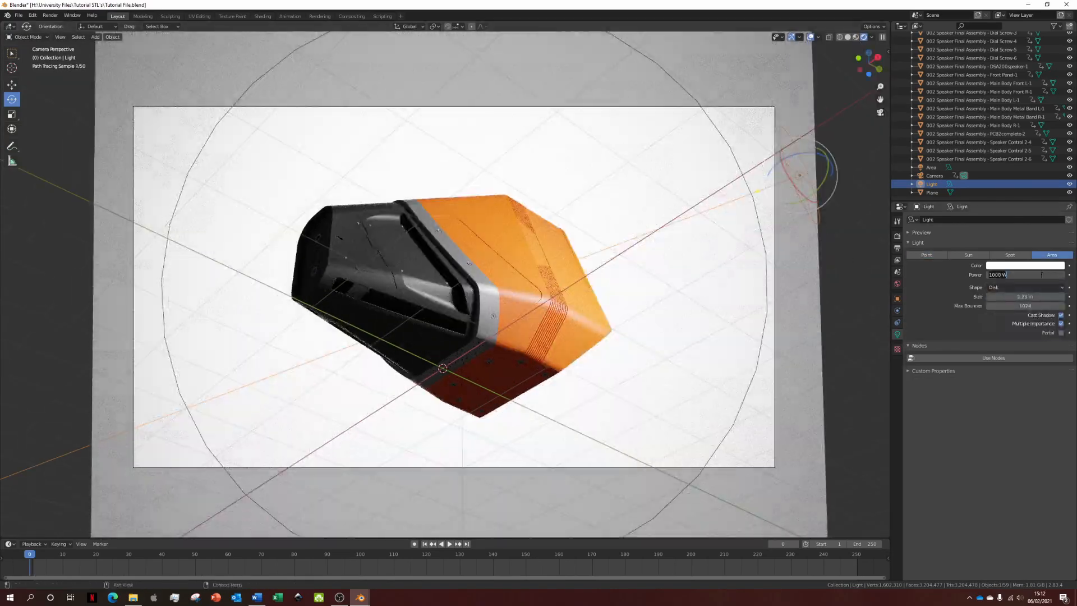
type("500")
- Paste copies of the small disk light around the speaker and angle them towards the body
middle_click_drag(694, 321, 600, 372)
key("ctrl+v")
left_click_drag(692, 271, 688, 278)
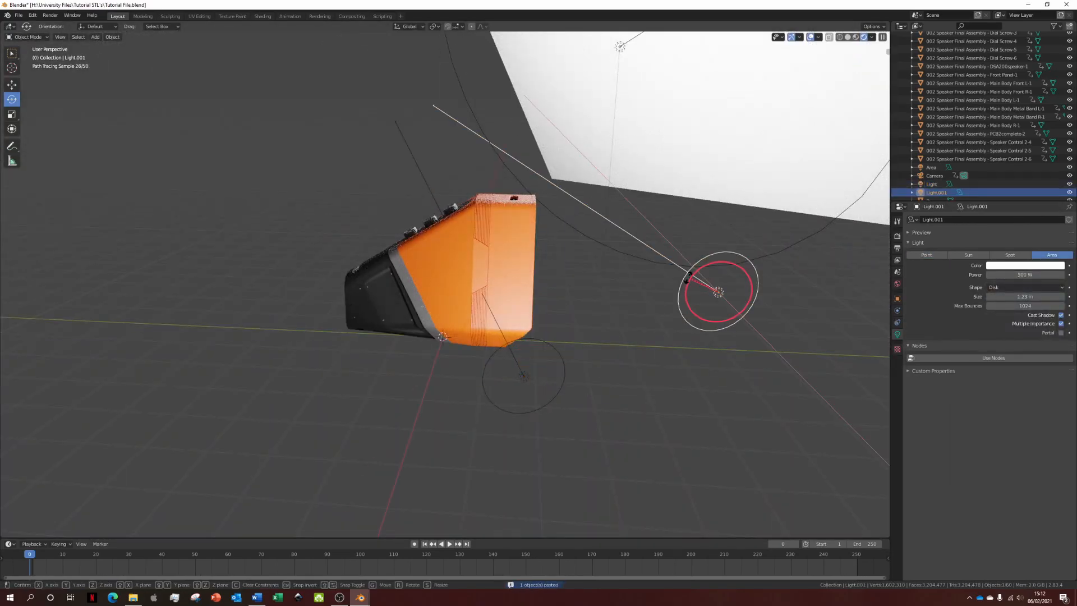
key("KP_0")
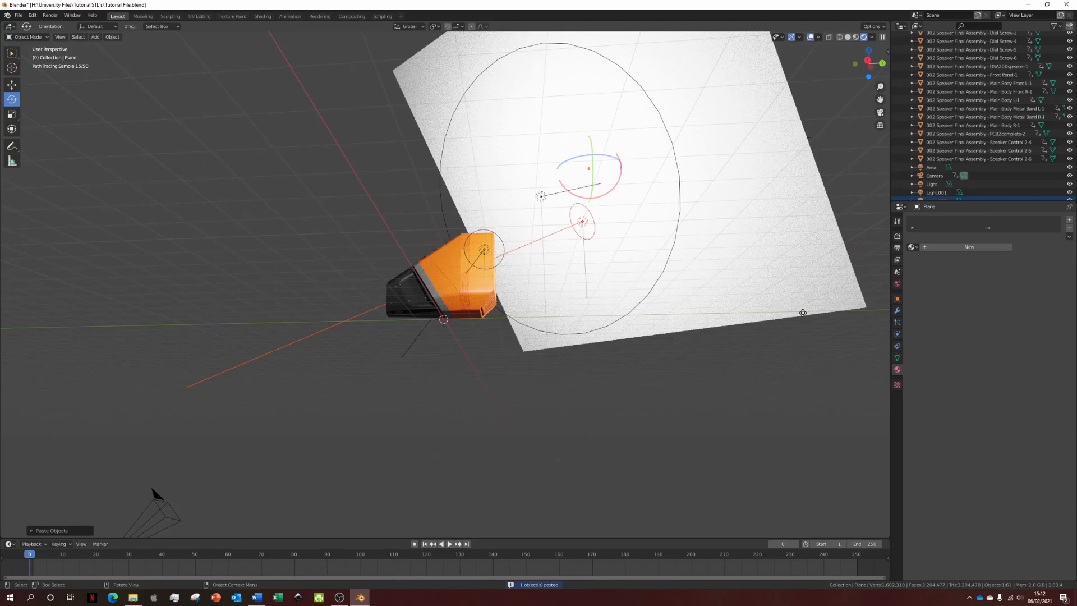
key("KP_0")
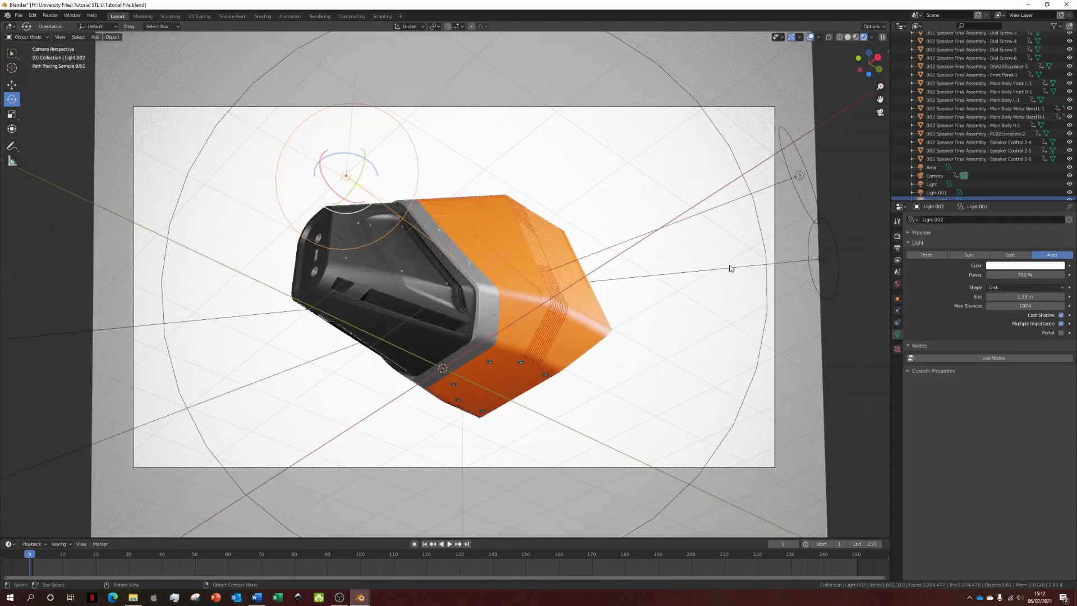
key("KP_0")
key("KP_0")
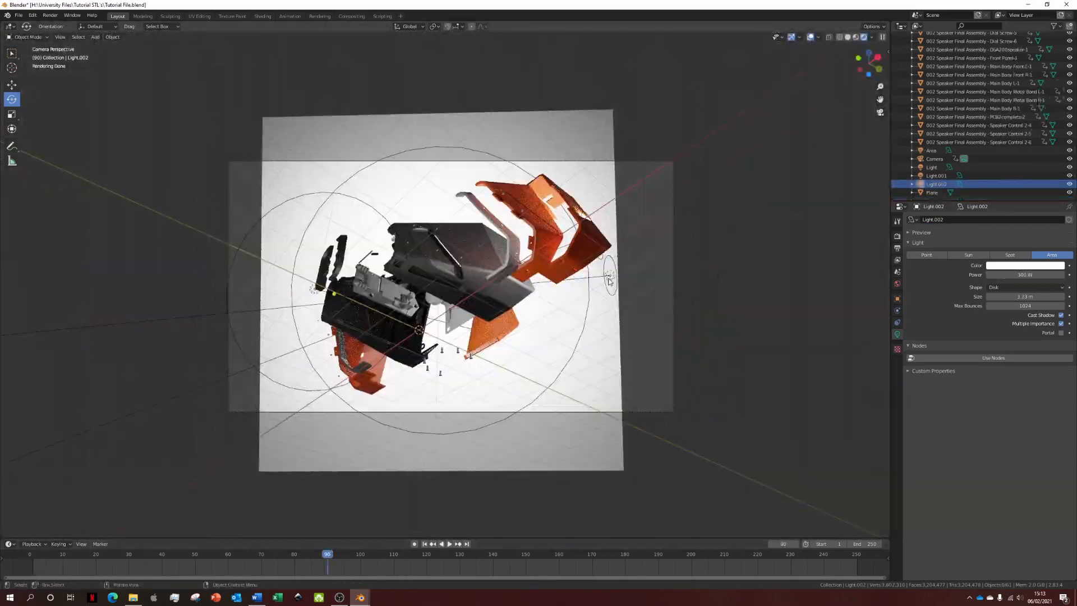
- Move the disk light near the exploded orange panels outside the camera frame and play the animation from the first frame
left_click(583, 214)
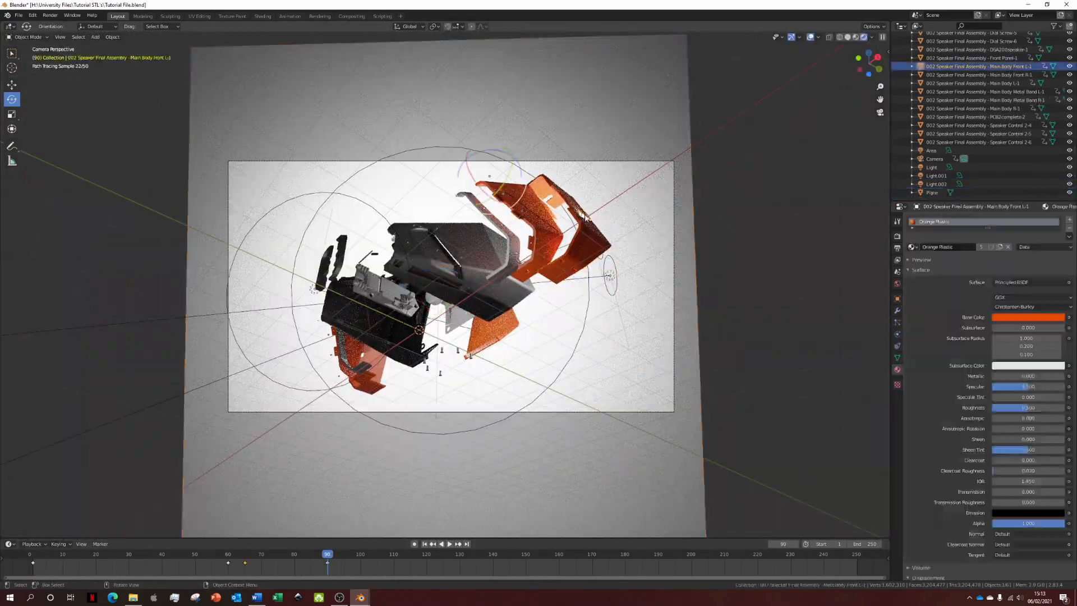
left_click(649, 243)
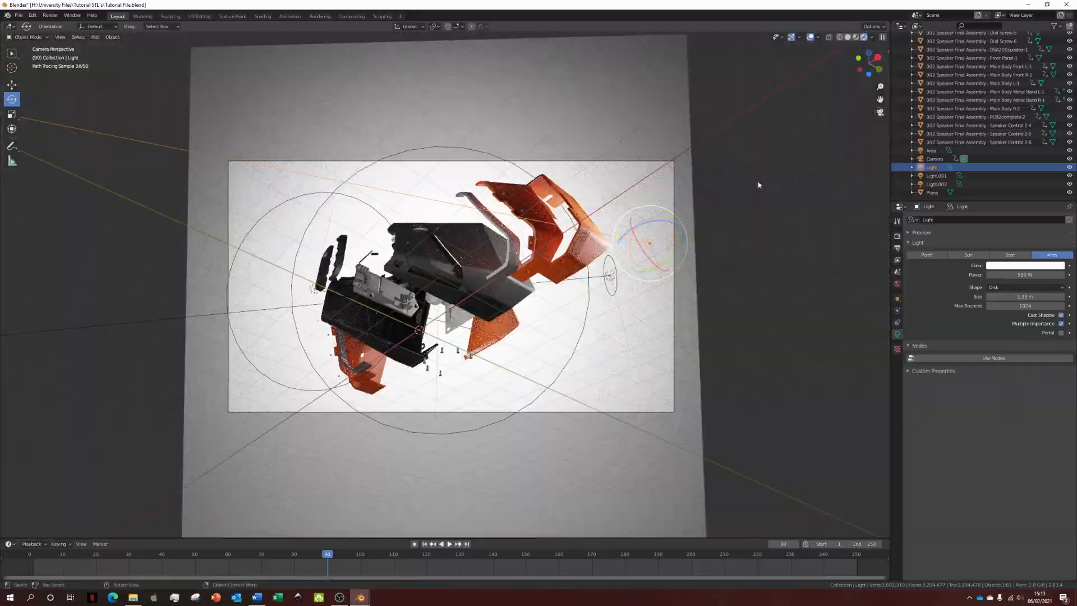
middle_click_drag(758, 185, 757, 289)
key("g")
left_click(829, 252)
middle_click_drag(829, 252, 505, 280)
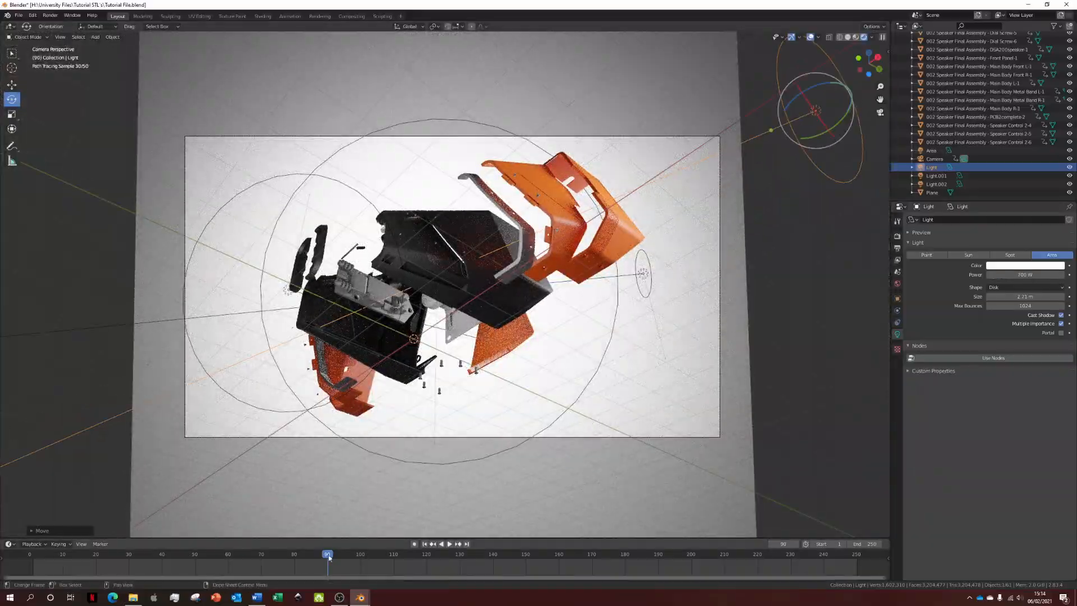
key("shift+Left")
key("space")
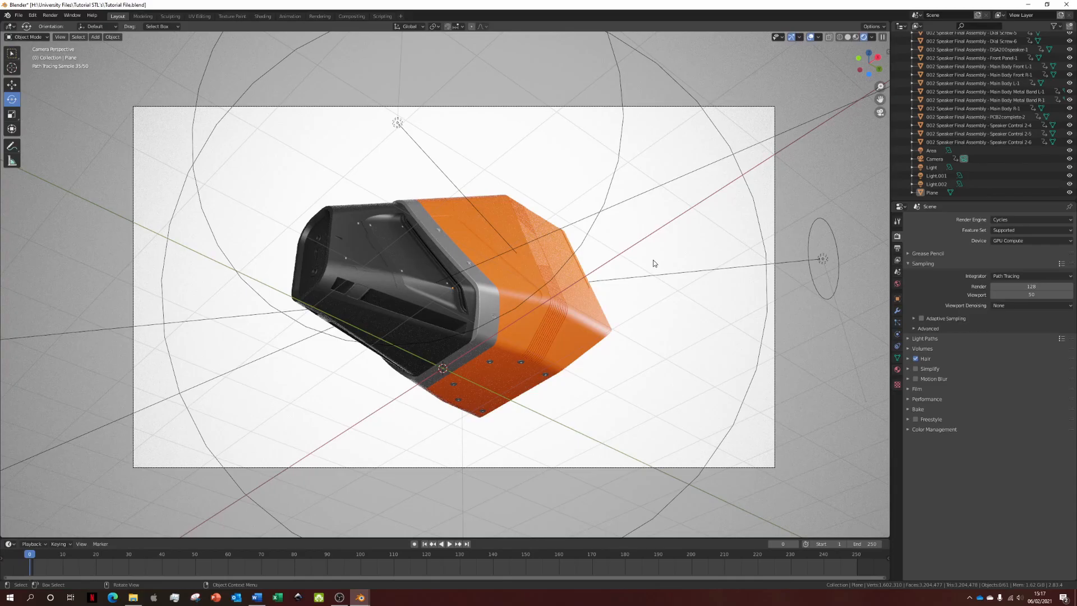
- Set the Cycles render samples to 500
mouse_move(653, 260)
middle_mouse_down()
mouse_move(622, 269)
mouse_move(559, 324)
mouse_move(547, 319)
mouse_move(684, 318)
middle_mouse_up()
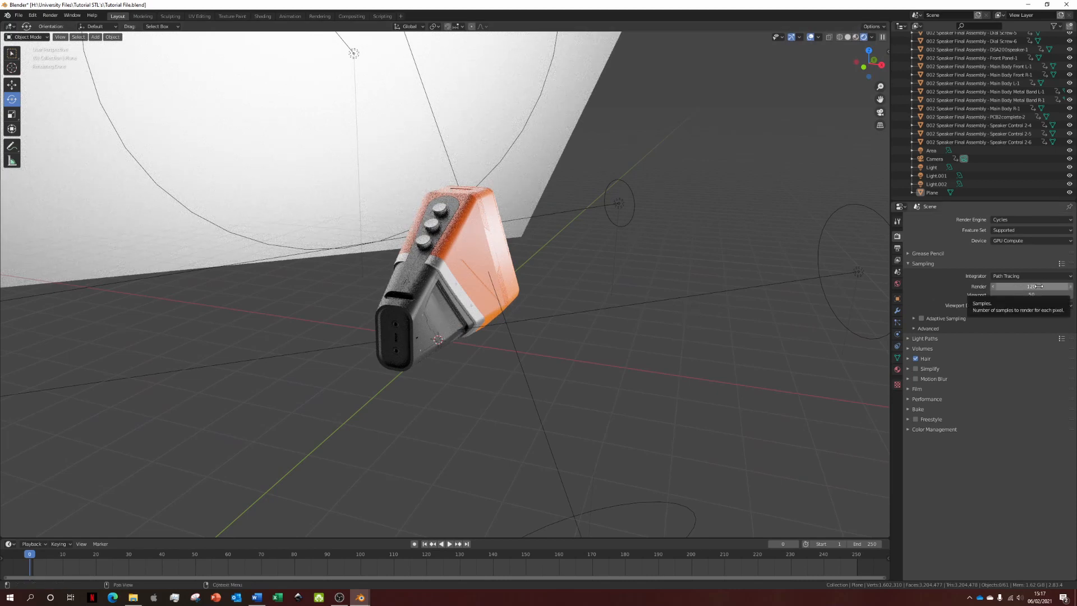
left_click(1037, 286)
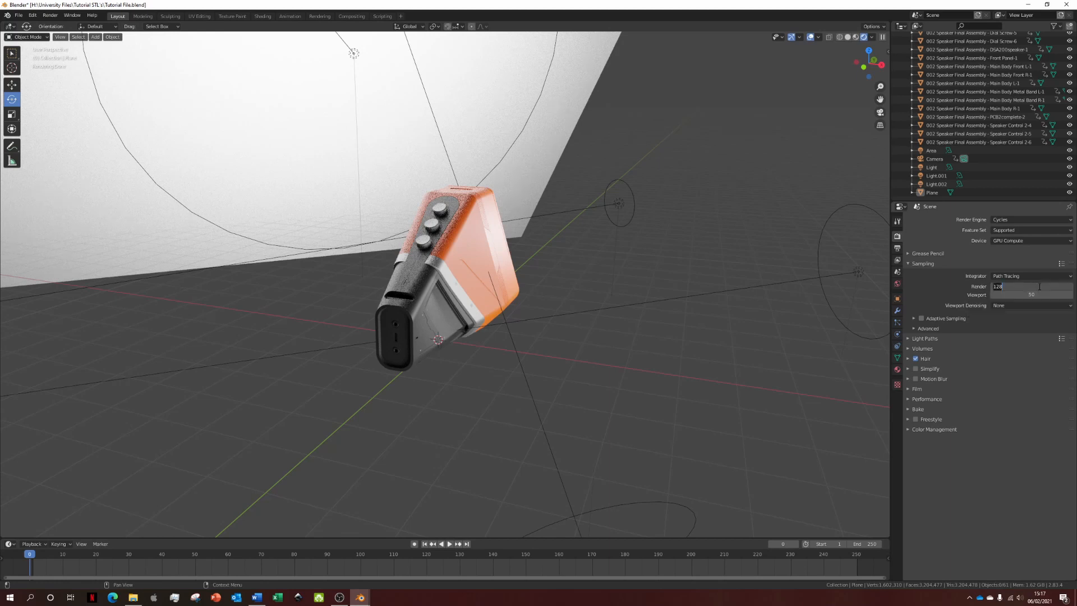
type("500")
key("Return")
- Set the render tile size to 200 px in both X and Y in the performance settings
left_click(925, 398)
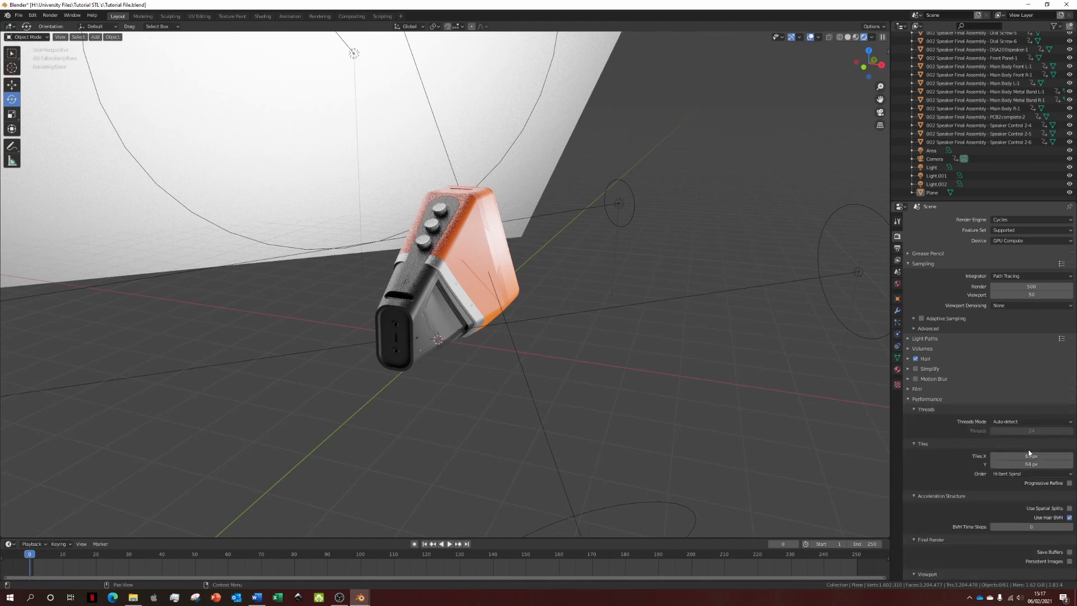
left_click(1048, 455)
type("200")
left_click(1038, 463)
type("200")
key("Return")
left_click(911, 399)
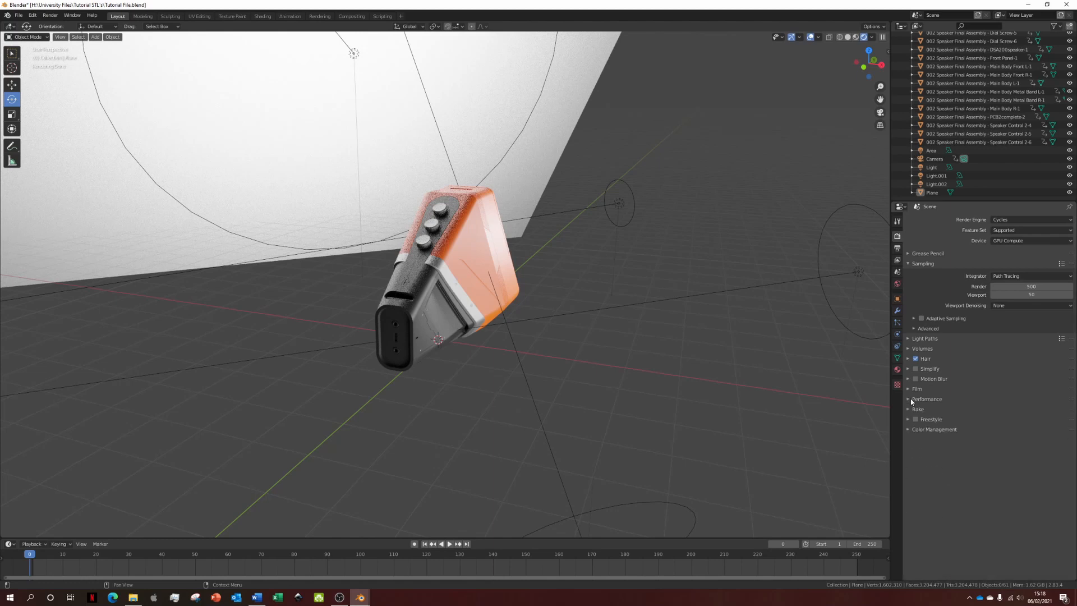
- Enable denoising for the view layer and set the PNG output to 16-bit colour depth with 0% compression
left_click(897, 260)
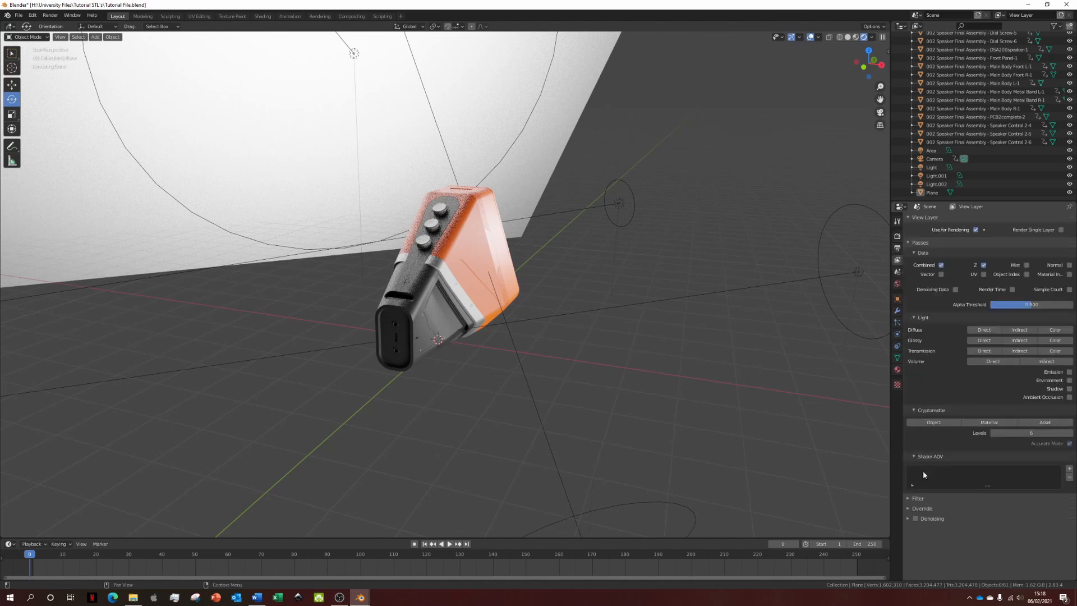
left_click(916, 520)
left_click(897, 248)
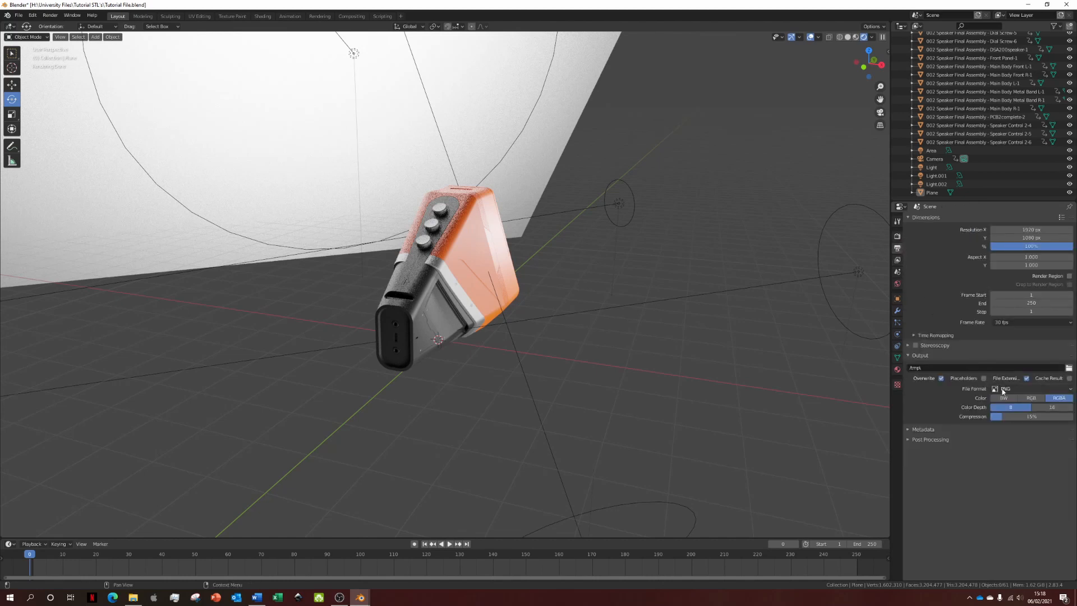
left_click(1050, 409)
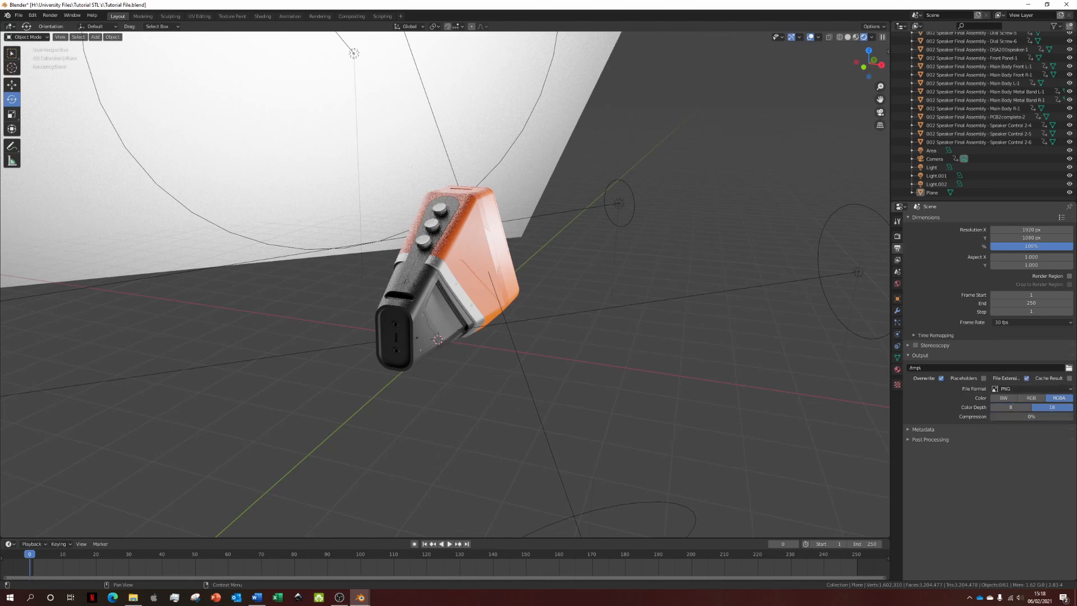
left_click_drag(1000, 417, 973, 411)
- Set the colour management look to High Contrast while viewing the scene through the camera
left_click(897, 236)
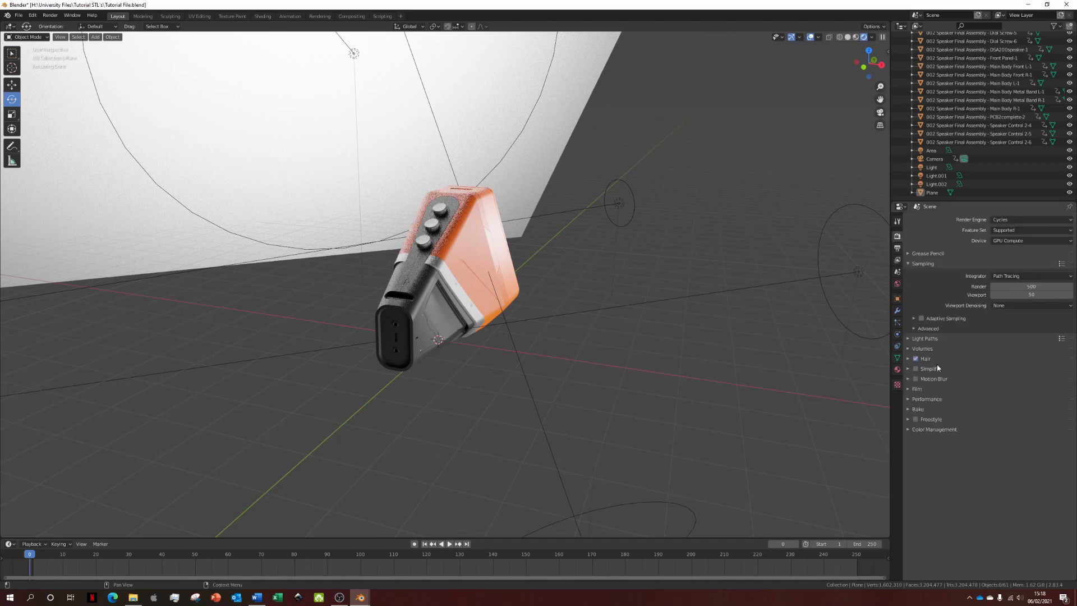
left_click(930, 430)
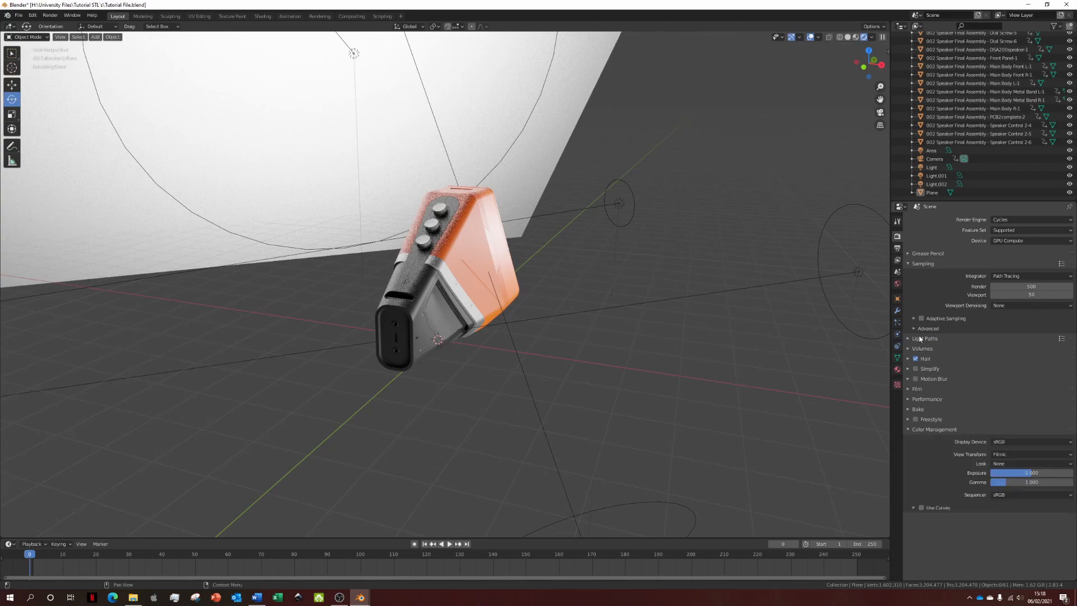
left_click(879, 112)
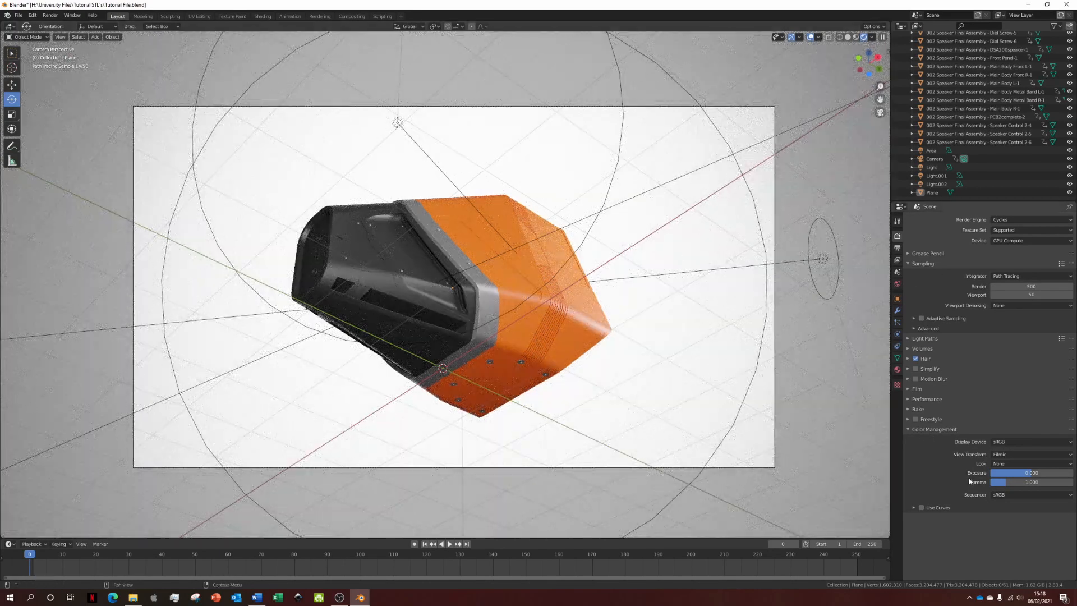
left_click(1005, 463)
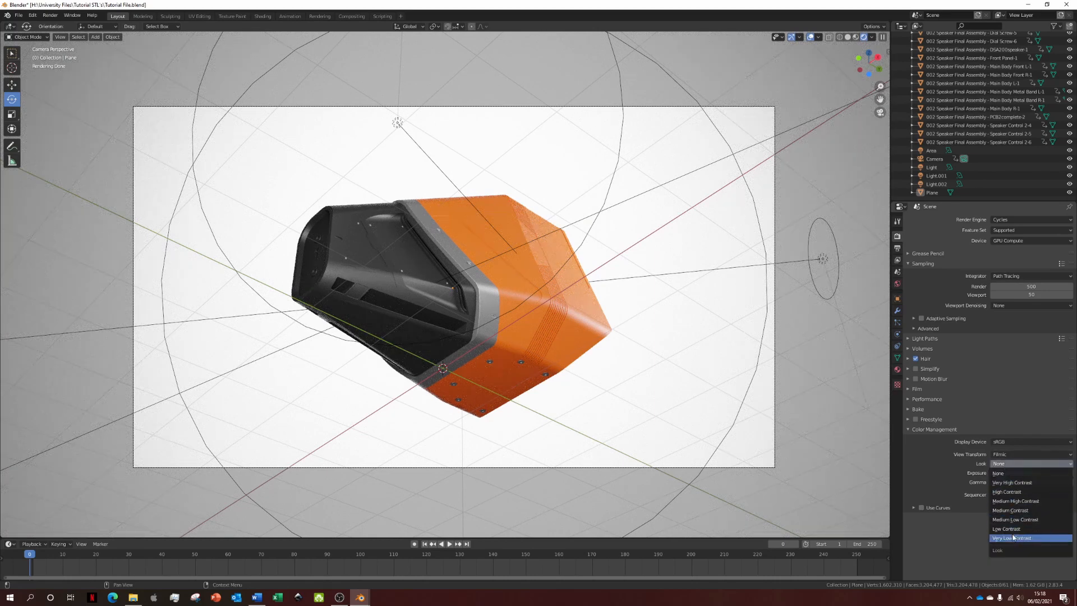
left_click(1014, 502)
left_click(1012, 463)
left_click(1011, 490)
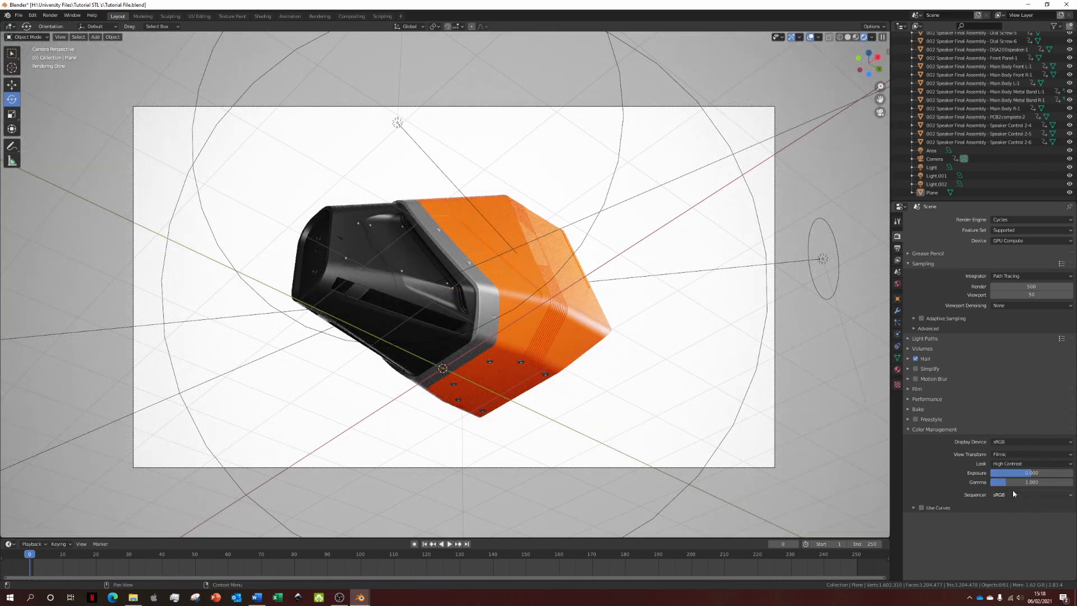
- Enable colour management curves and pull the shadows down with a point at about X 0.26, Y 0.175
left_click(921, 508)
left_click(914, 508)
scroll(919, 509, "down", 3)
left_click_drag(949, 513, 950, 518)
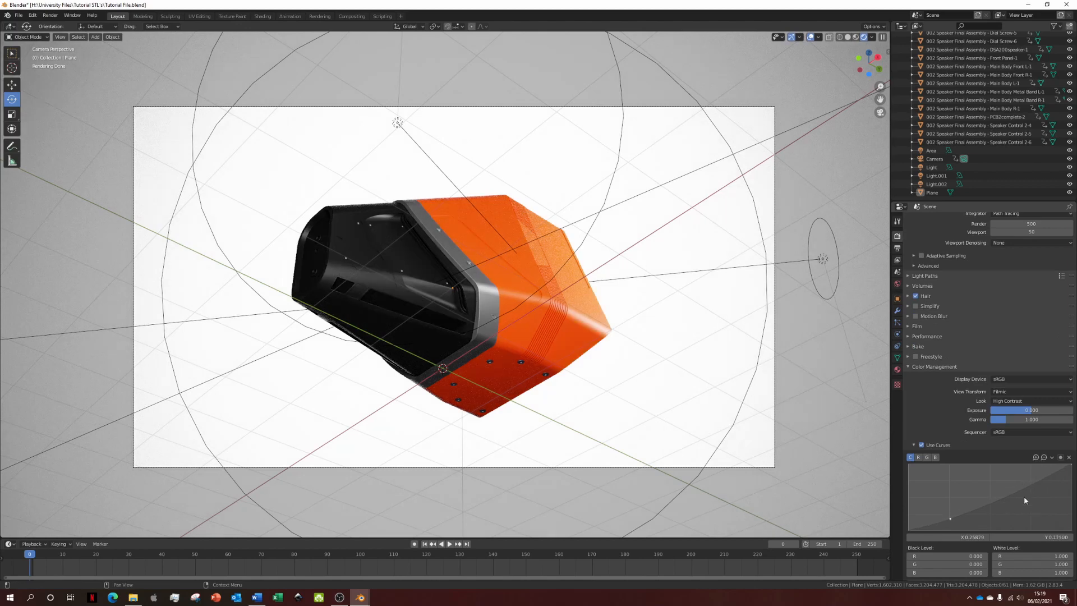
- Raise the colour curve's highlights with a point at about X 0.75, Y 0.82 and set the look to Medium High Contrast
left_click_drag(1030, 482, 1030, 476)
left_click(1022, 401)
left_click(1019, 453)
- Adjust the curve's shadow point to about X 0.25, Y 0.21 and compare the image with the curves off and on
left_click_drag(950, 514, 949, 517)
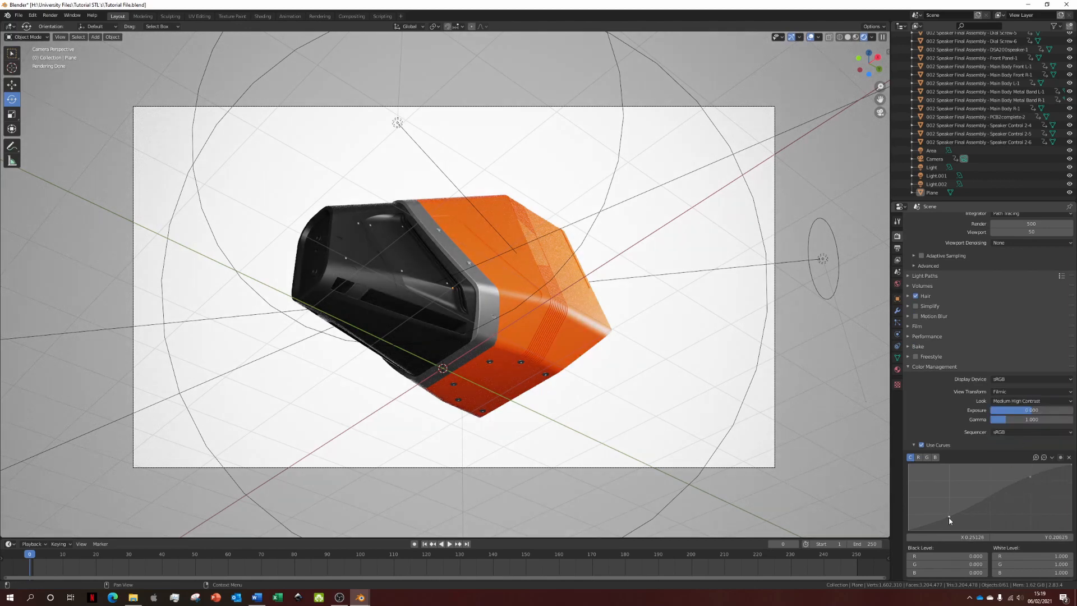
left_click(1030, 476)
left_click(920, 444)
left_click(920, 444)
scroll(928, 422, "up", 3)
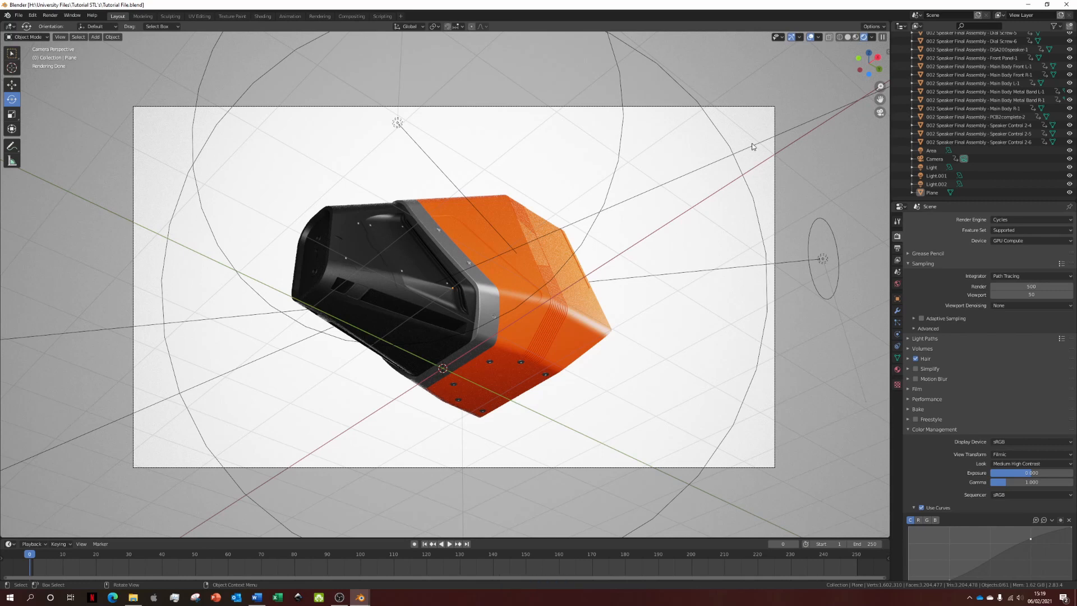
- Hide the viewport overlays so only the shaded speaker and backdrop are displayed
left_click(817, 37)
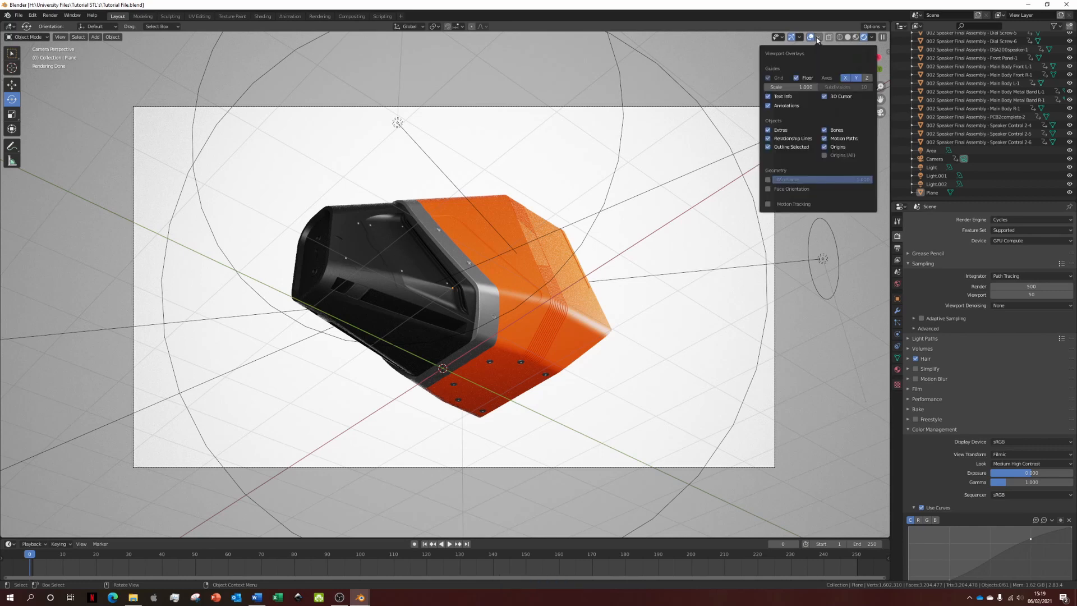
left_click(814, 38)
left_click(813, 38)
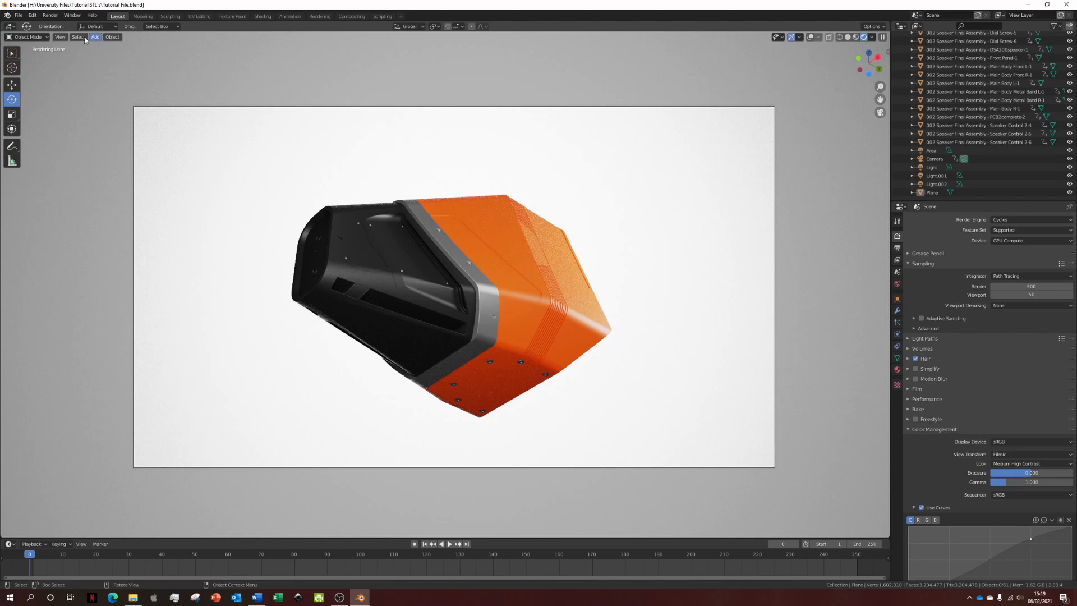
- Render a still image of the assembled speaker, inspect its surface detail up close, and close the render window
left_click(50, 17)
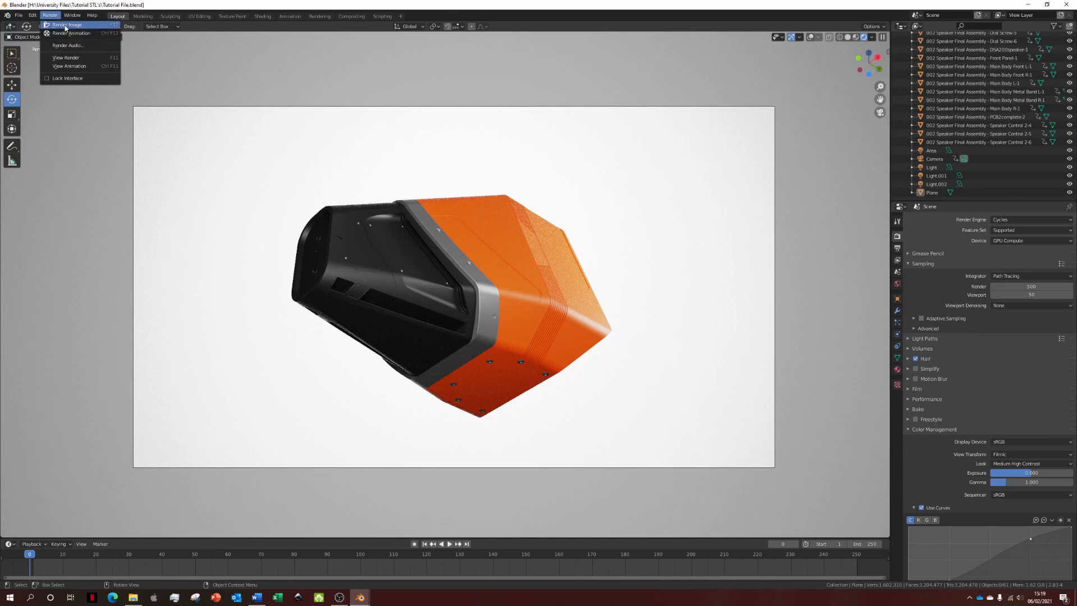
left_click(66, 25)
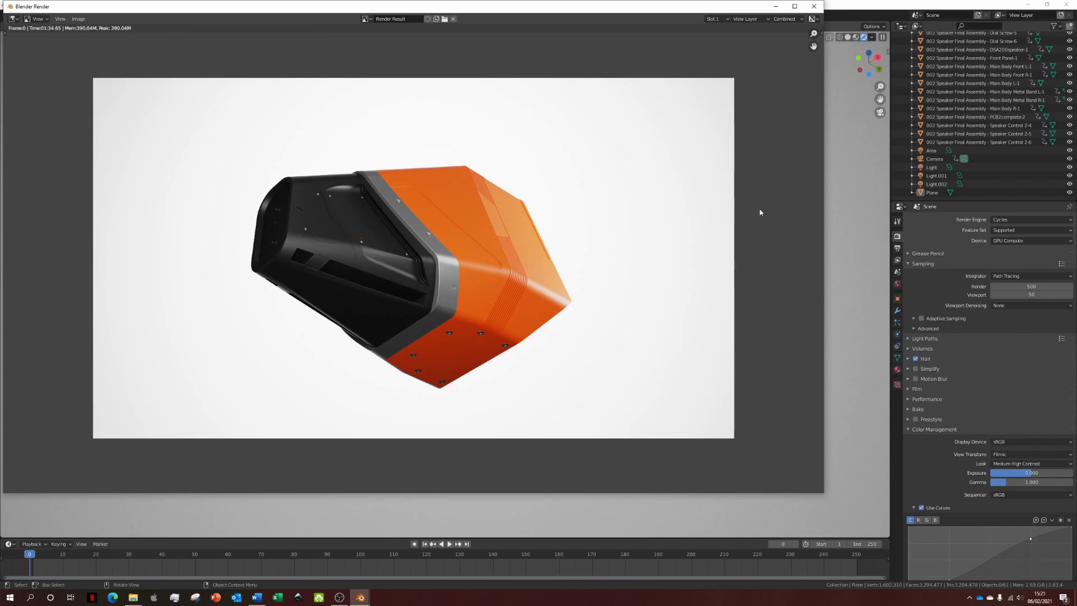
scroll(413, 240, "up", 6)
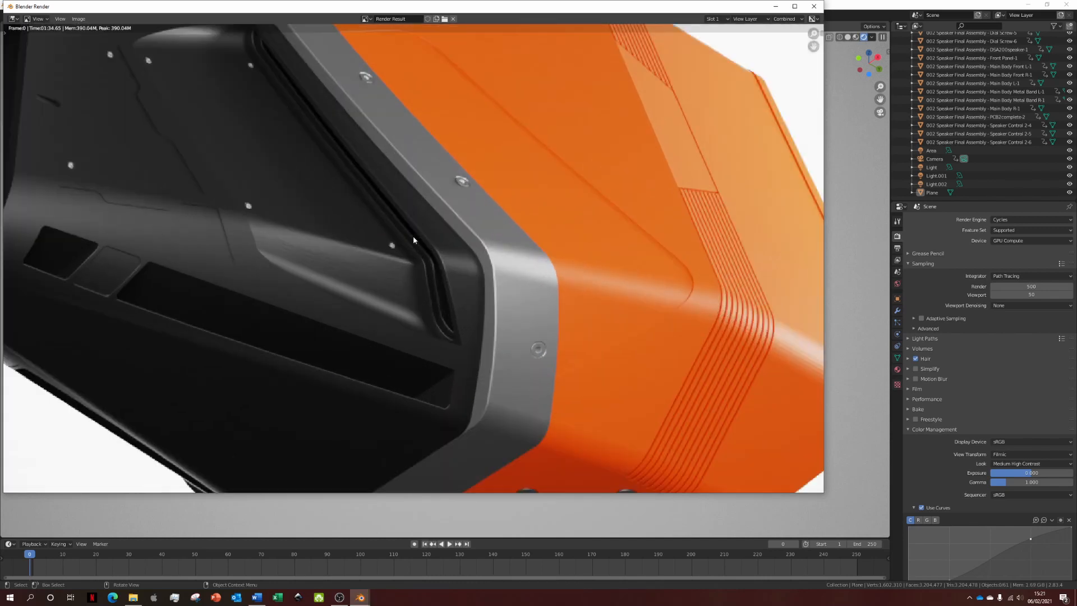
scroll(412, 240, "down", 3)
scroll(412, 239, "down", 3)
scroll(415, 236, "up", 1)
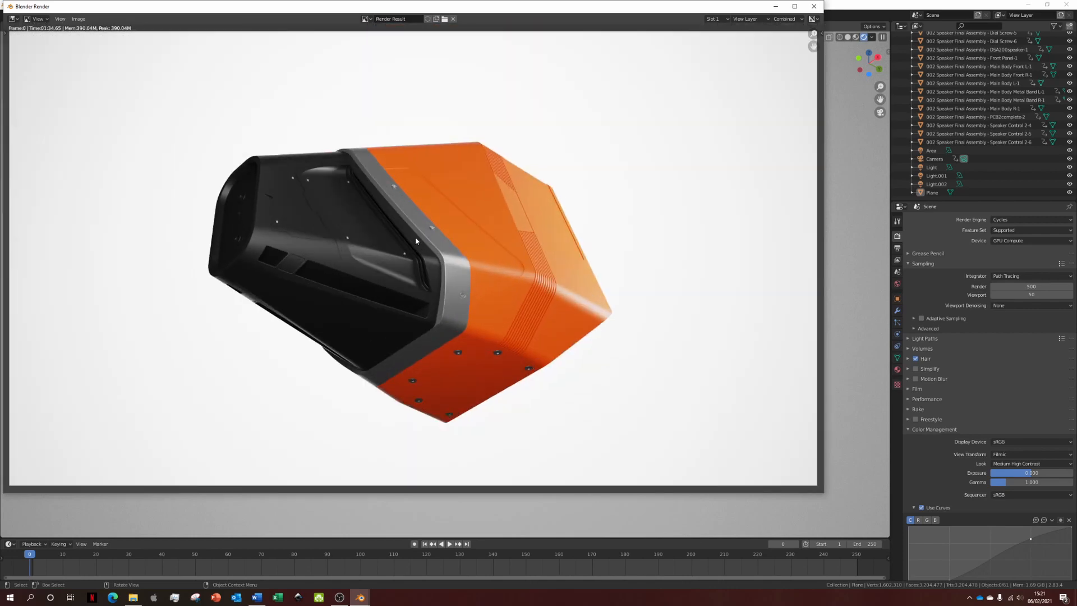
left_click(813, 6)
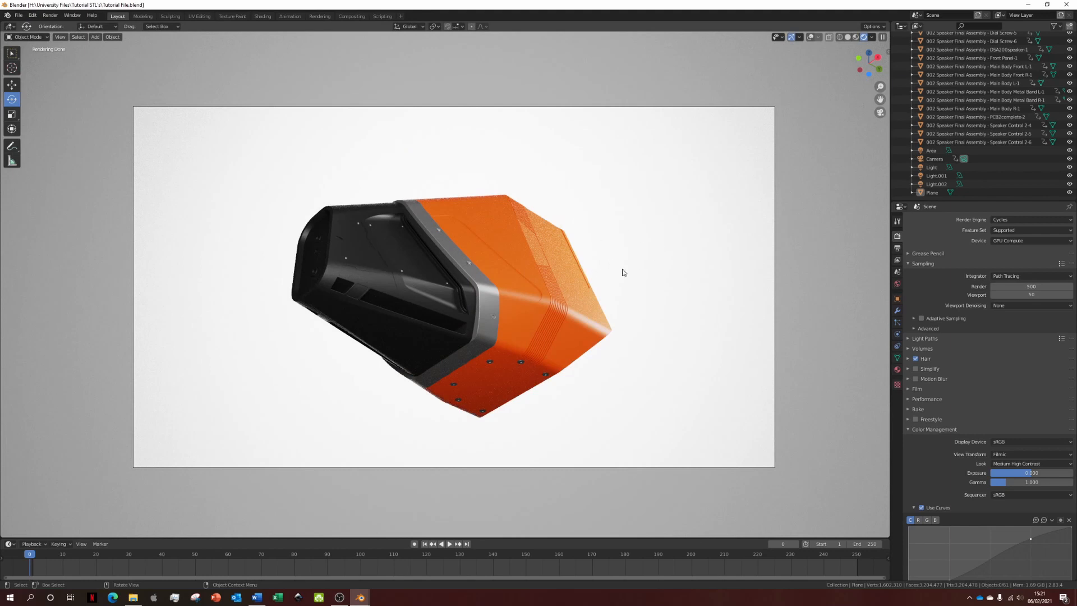
- Set the render output path to the folder H:\University Files\Animation Output
left_click(898, 248)
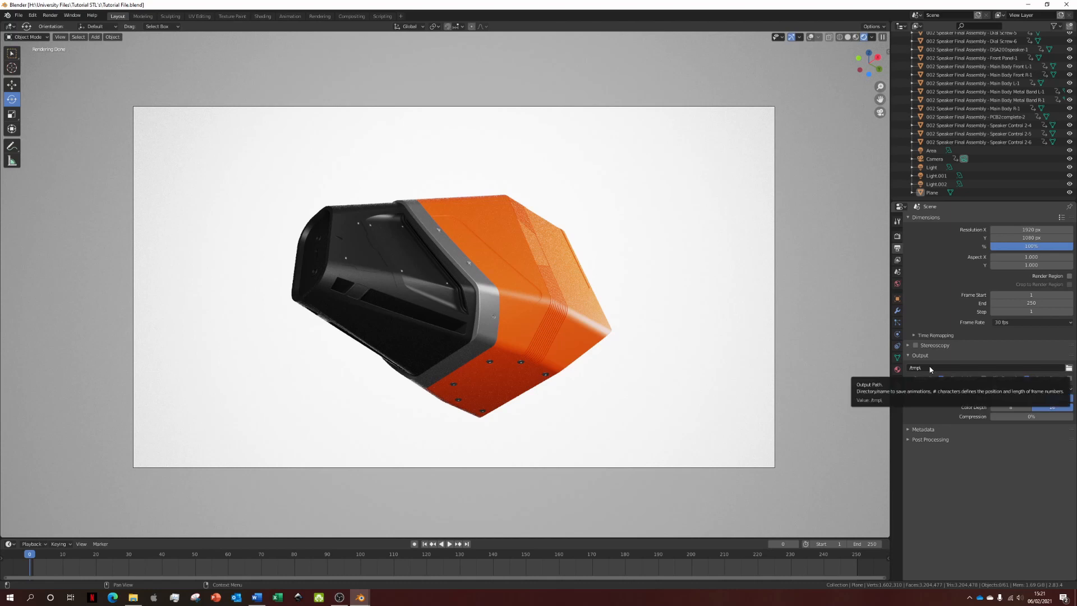
left_click(1069, 369)
double_click(477, 240)
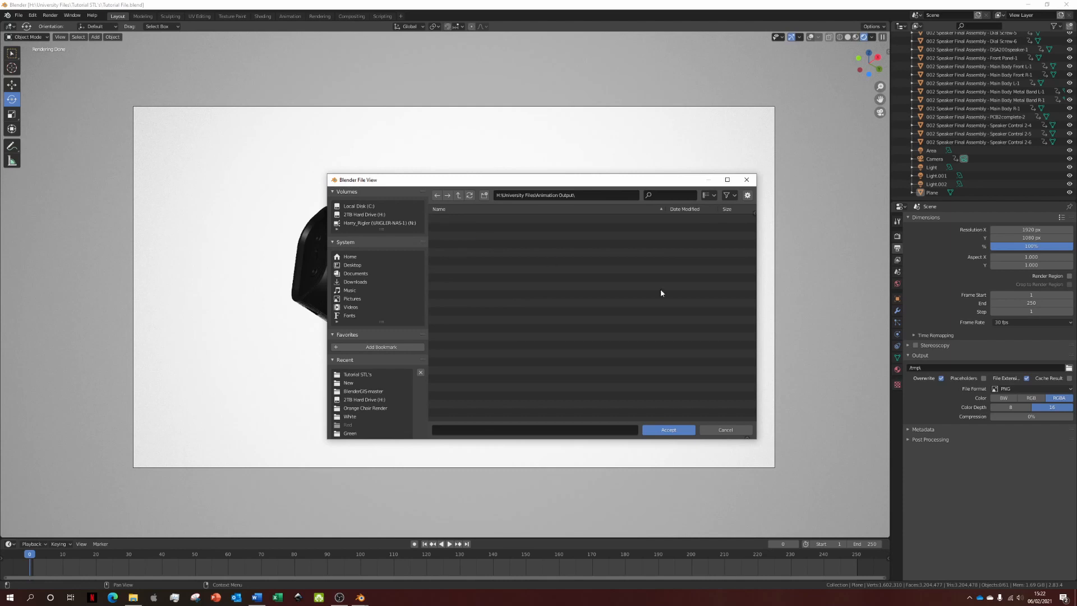
left_click(668, 430)
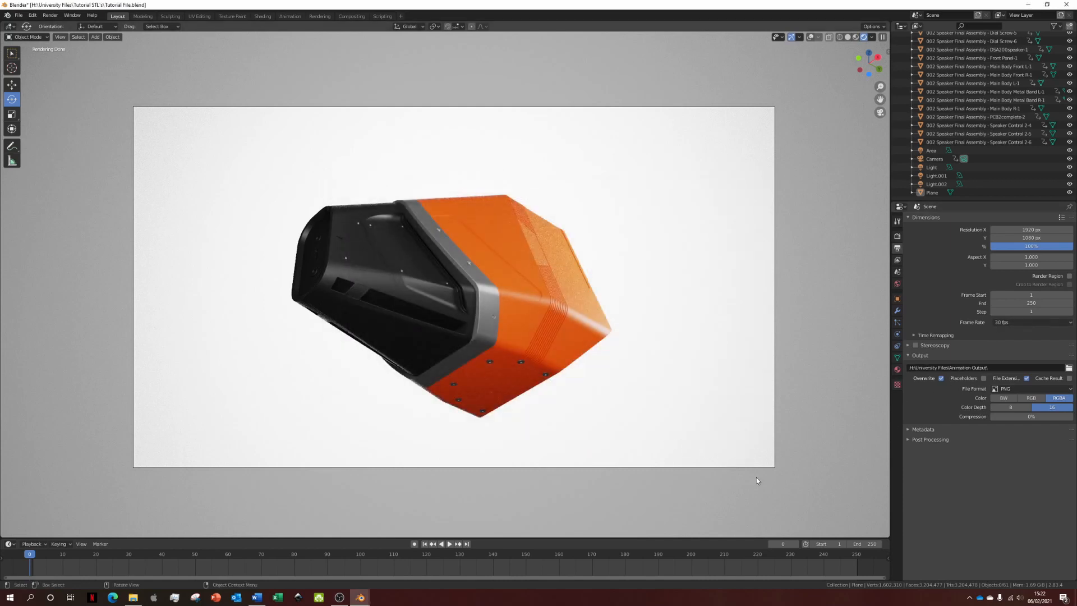
- Scrub the timeline to the exploded state at frame 90 and set the animation's end frame to 100
left_click_drag(60, 554, 327, 555)
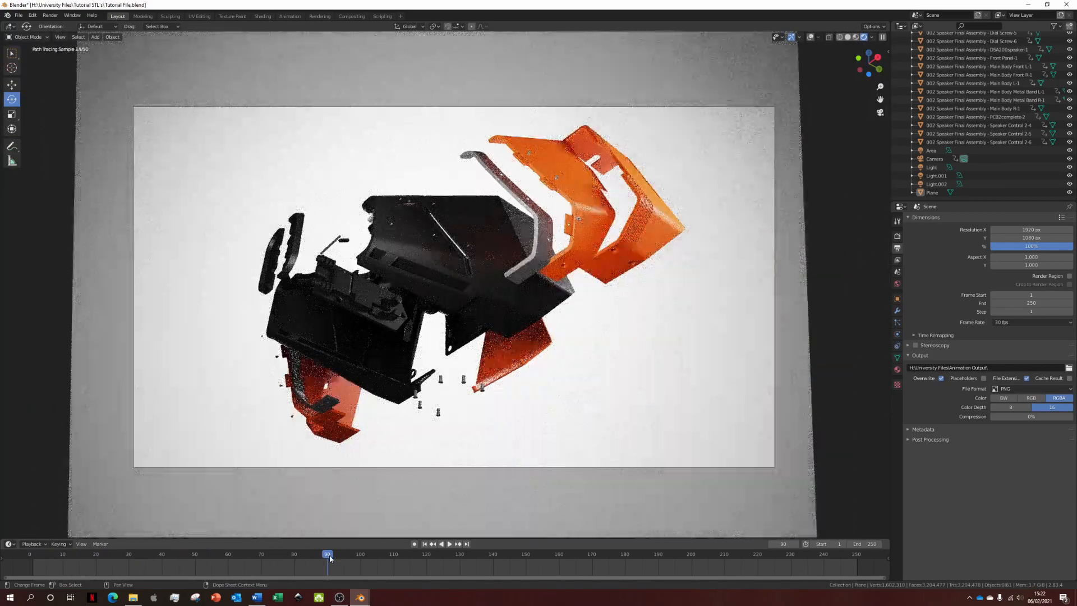
left_click(867, 543)
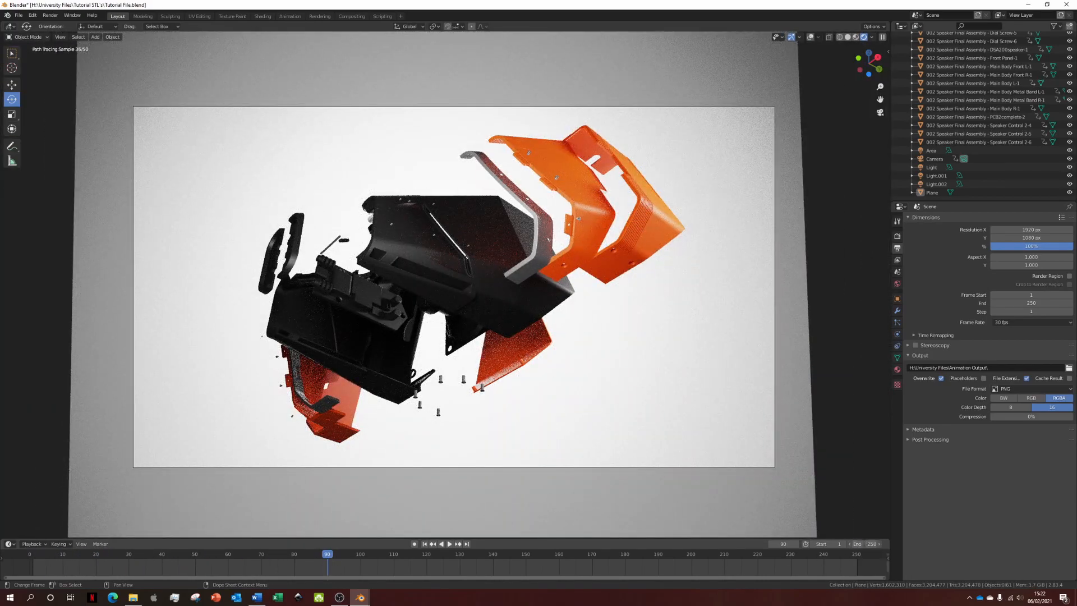
type("100")
key("Return")
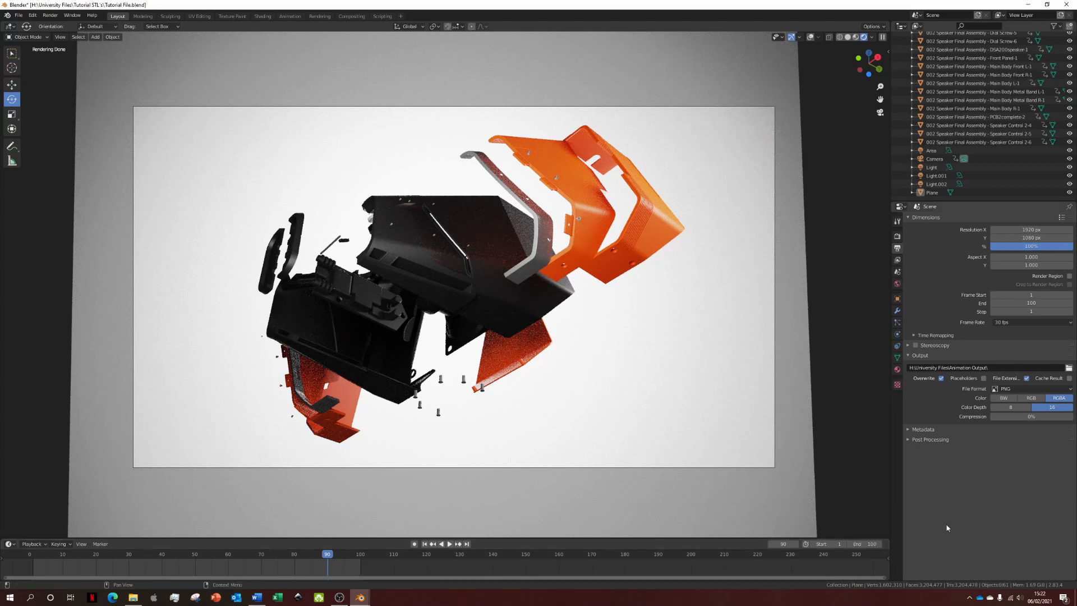
mouse_move(328, 557)
left_mouse_down()
mouse_move(362, 557)
mouse_move(328, 557)
left_mouse_up()
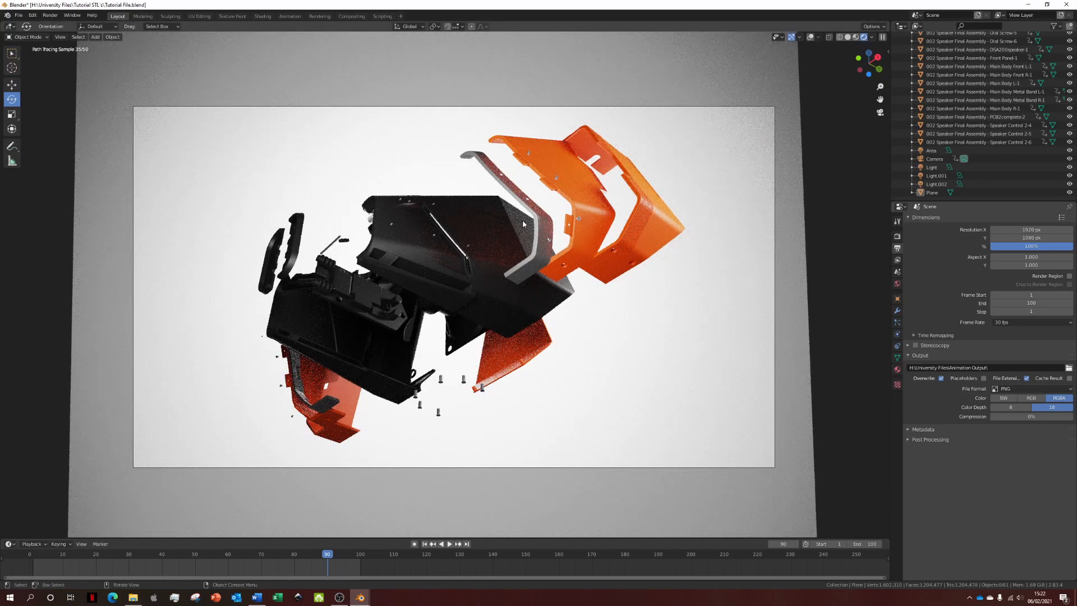
- Switch the render engine to Eevee
left_click(49, 17)
left_click(897, 238)
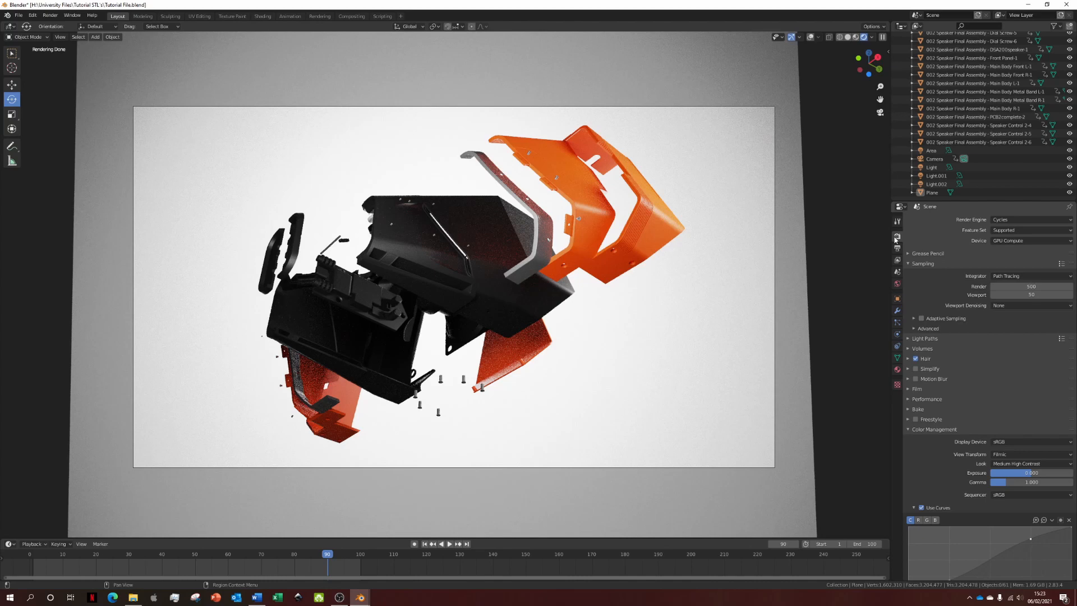
left_click(1027, 220)
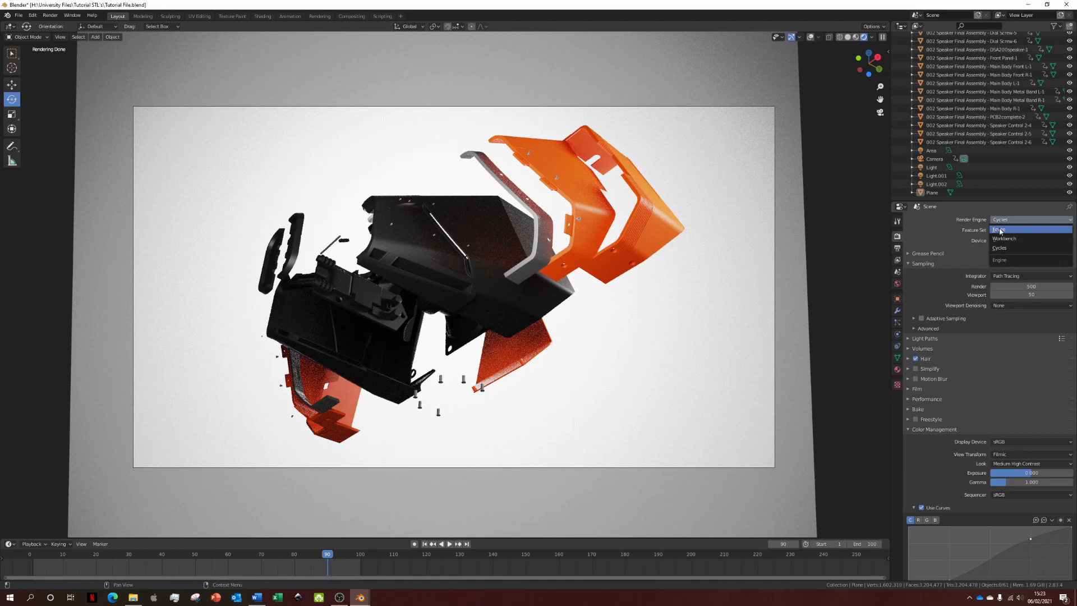
left_click(1000, 230)
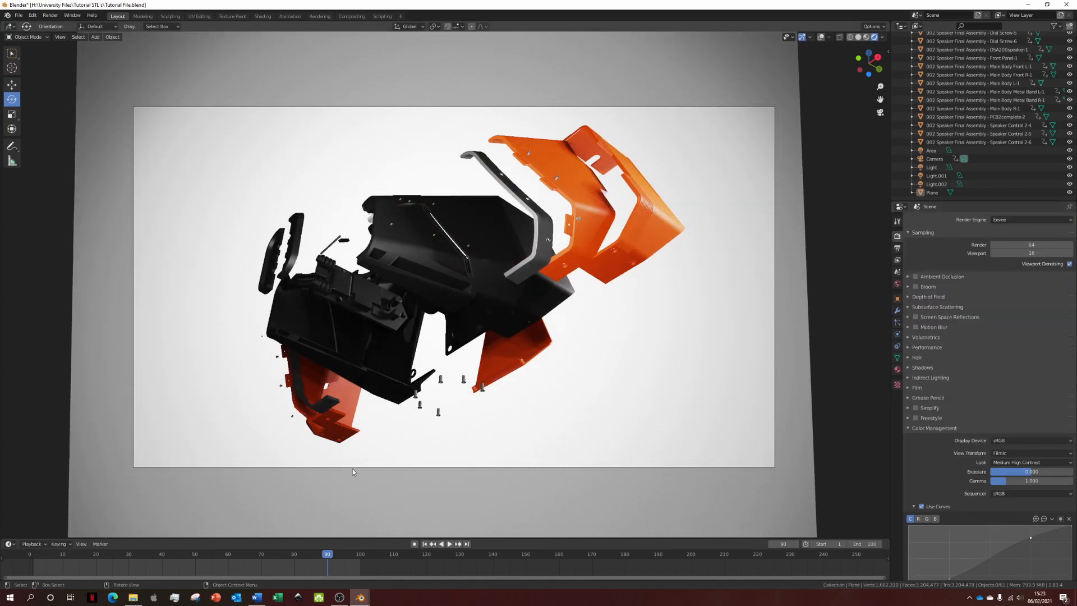
- Go to frame 100 on the timeline and set the Eevee render samples to 200
left_click_drag(328, 558, 360, 559)
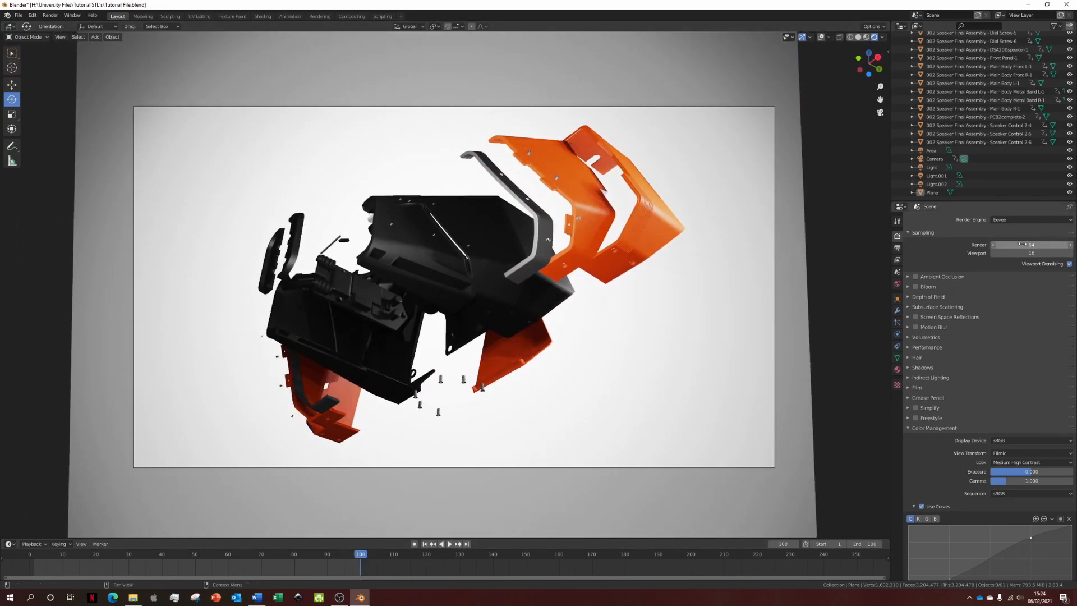
left_click(1046, 243)
type("200")
key("Return")
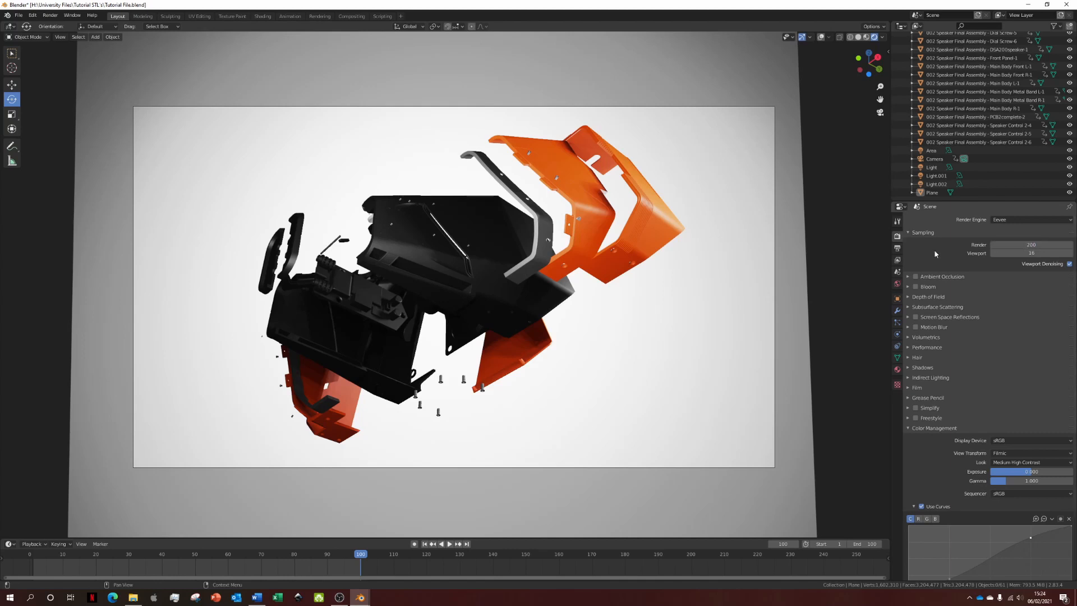
- Enable ambient occlusion and bloom, with the bloom intensity reduced to 0.002
left_click(915, 286)
left_click(931, 287)
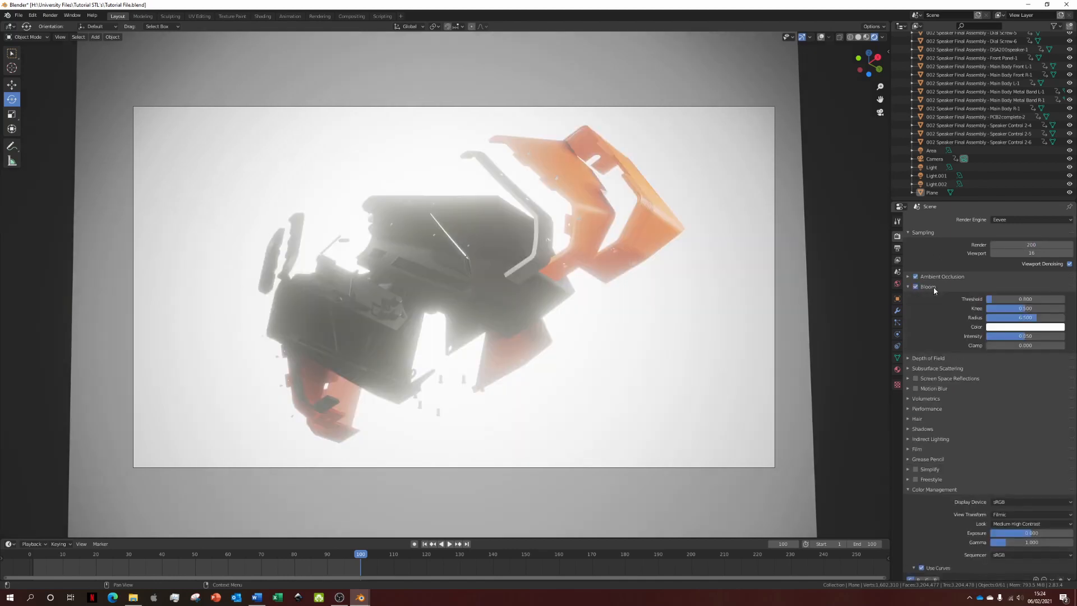
left_click_drag(1024, 336, 917, 292)
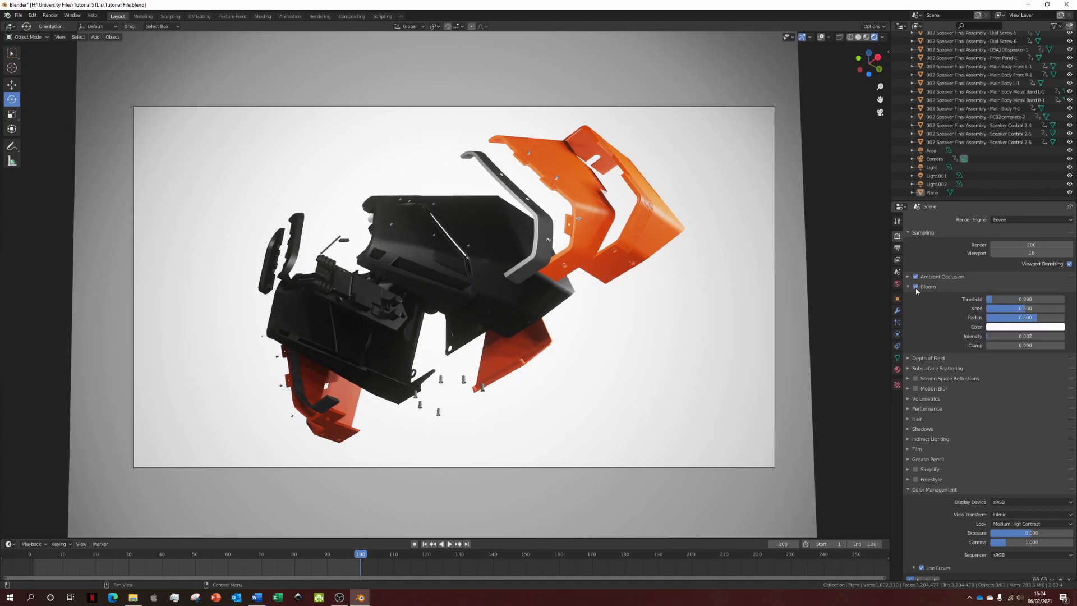
left_click(908, 287)
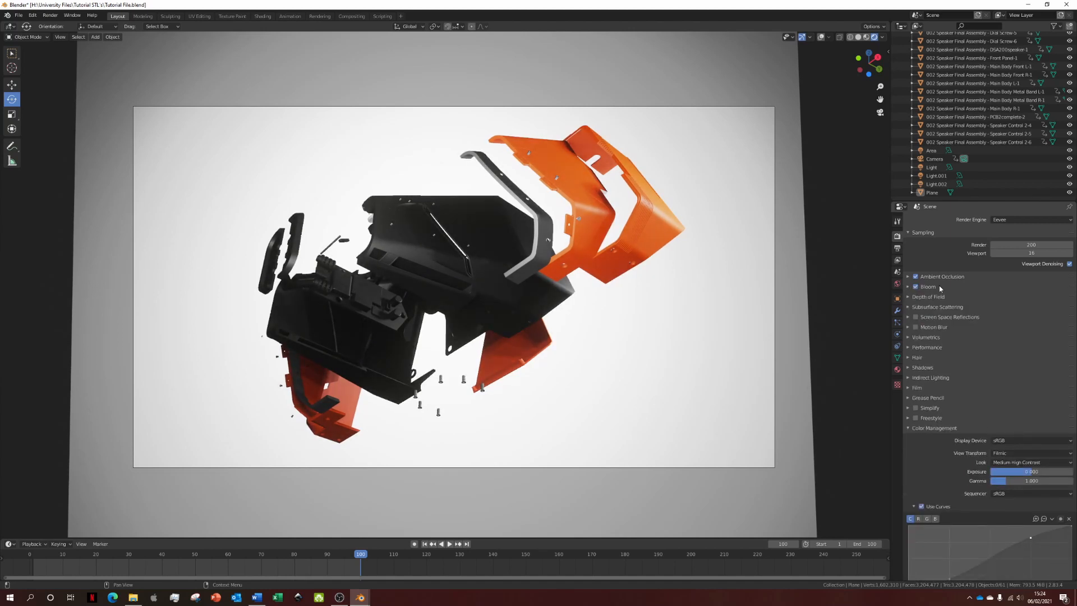
- Enable motion blur in the Eevee render settings
left_click(906, 327)
left_click(907, 327)
scroll(940, 356, "down", 2)
- Set the shadow cube size and cascade size to 2048 px and enable high bit depth shadows
left_click(927, 335)
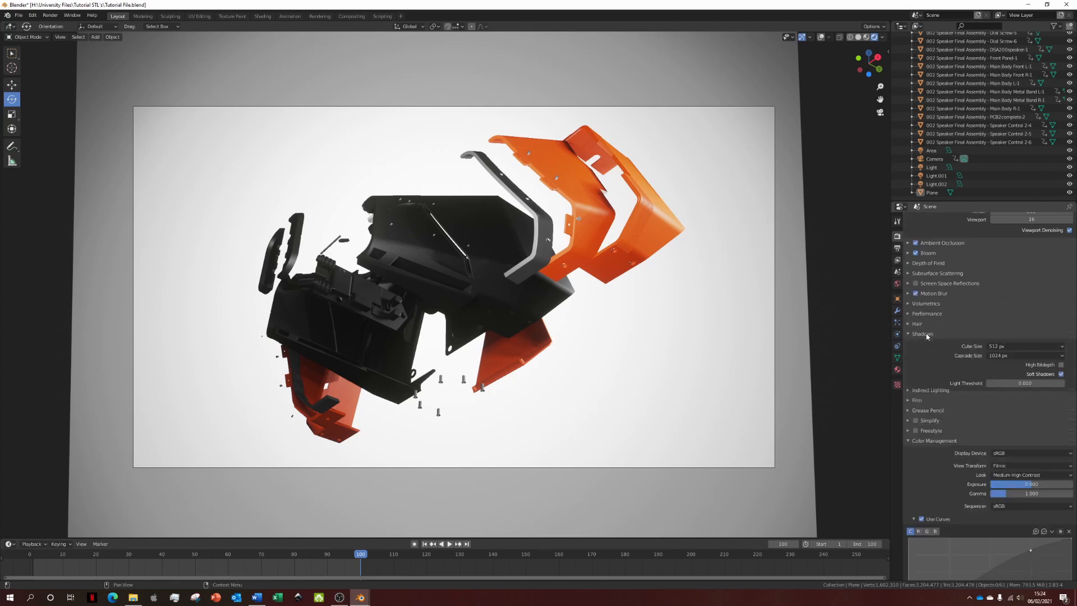
left_click(1009, 346)
left_click(1014, 402)
left_click(1009, 355)
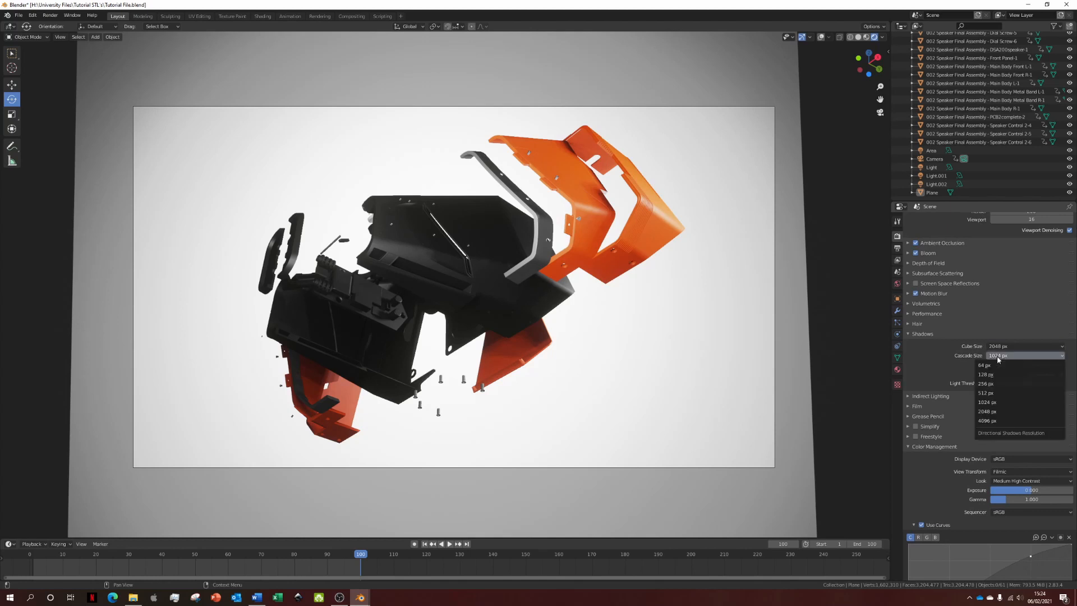
left_click(995, 413)
left_click(1060, 364)
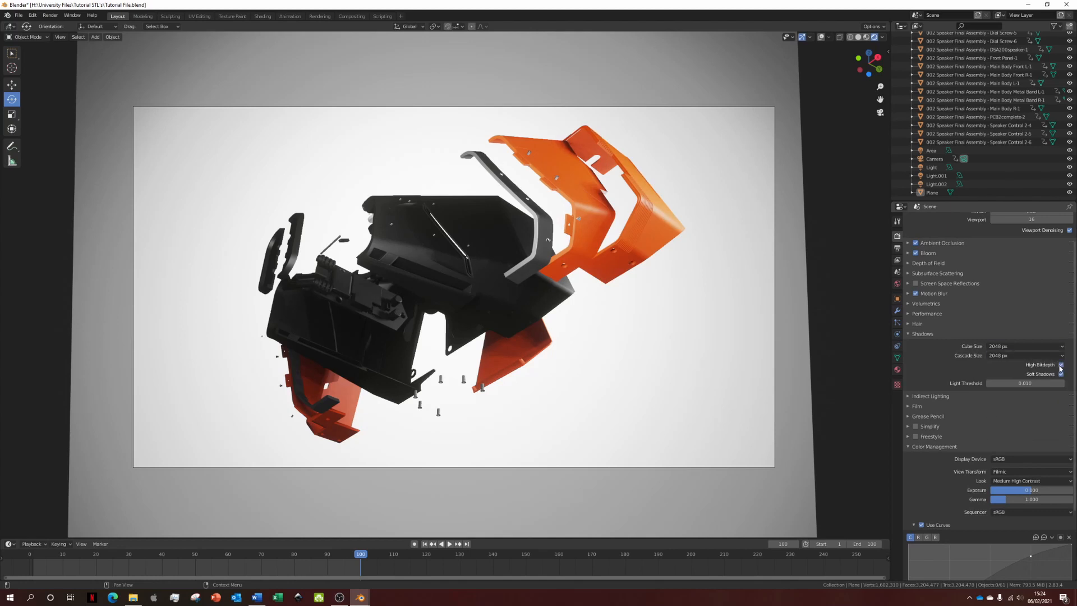
left_click(926, 335)
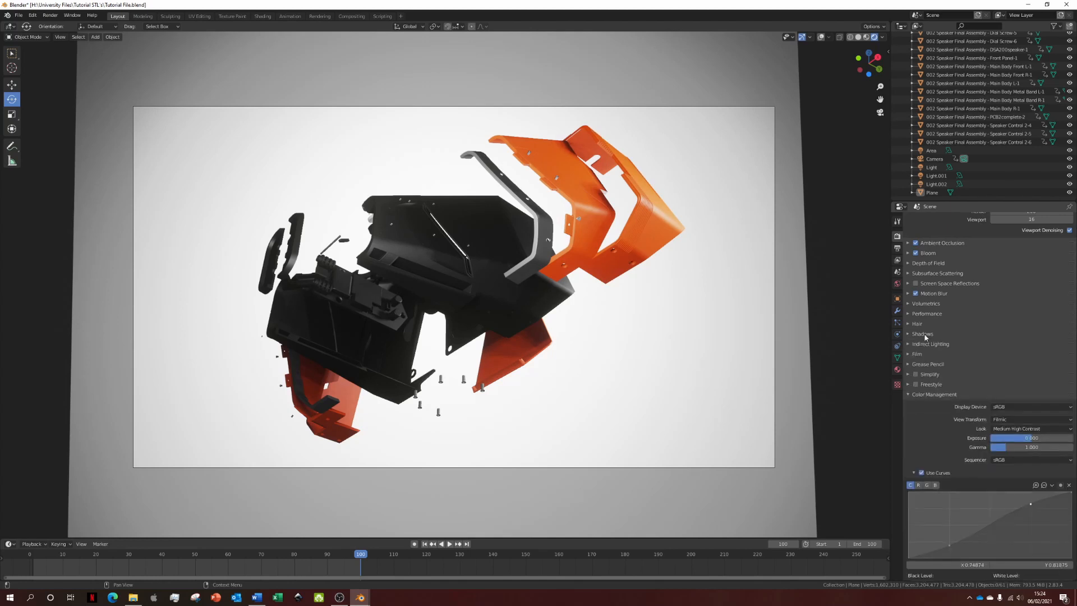
- Enable screen space reflections with half-resolution trace off, trace precision 0.446 and max roughness 0.378
left_click(928, 303)
left_click(928, 304)
left_click(934, 283)
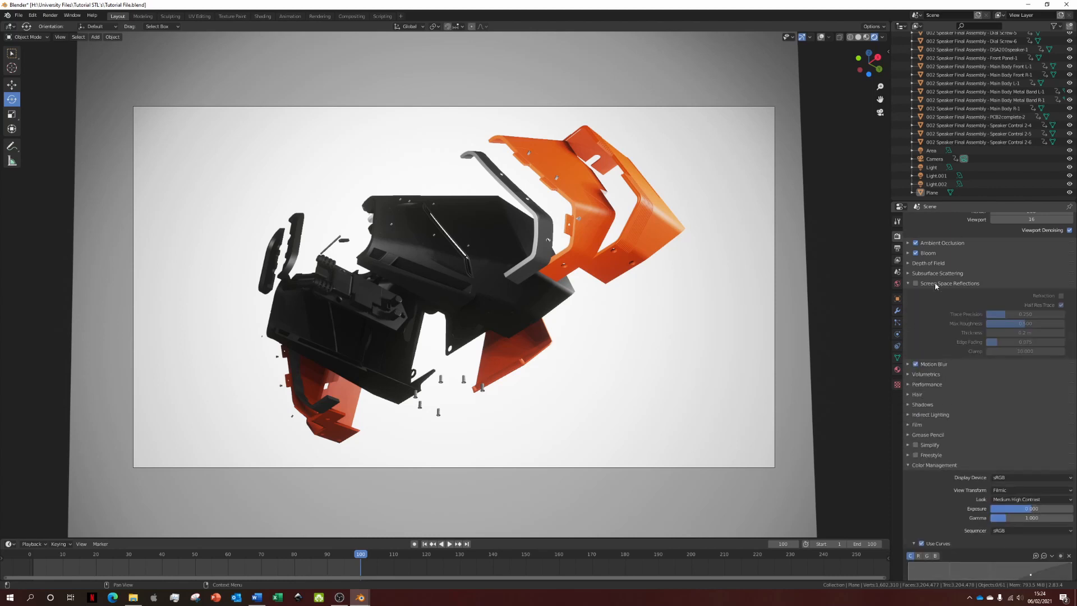
left_click(934, 283)
left_click(916, 283)
left_click(929, 283)
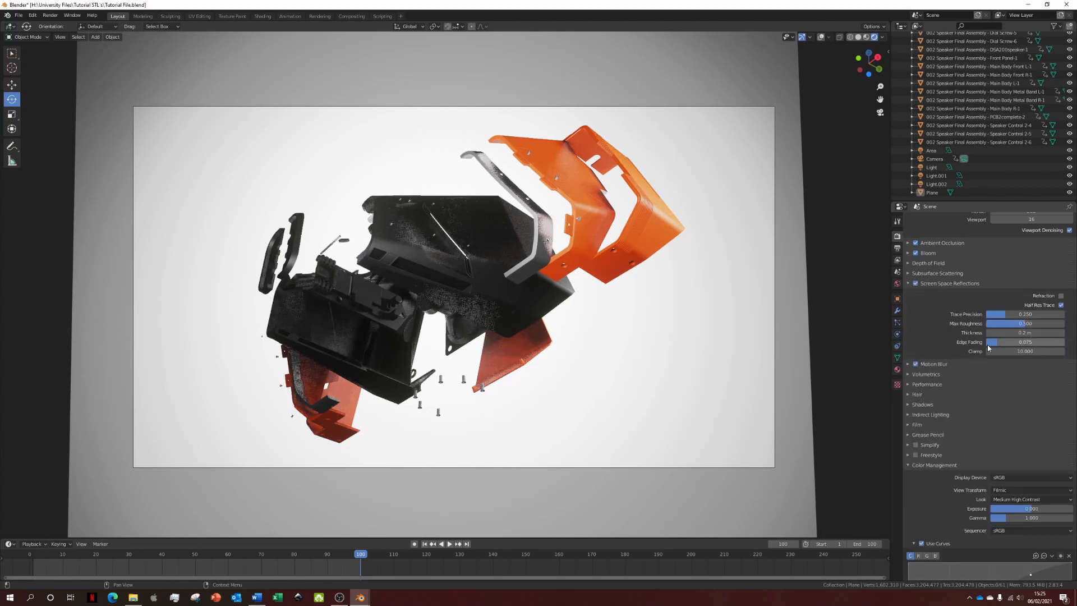
mouse_move(1002, 314)
left_mouse_down()
mouse_move(1021, 314)
mouse_move(1016, 324)
left_mouse_up()
left_click(1060, 305)
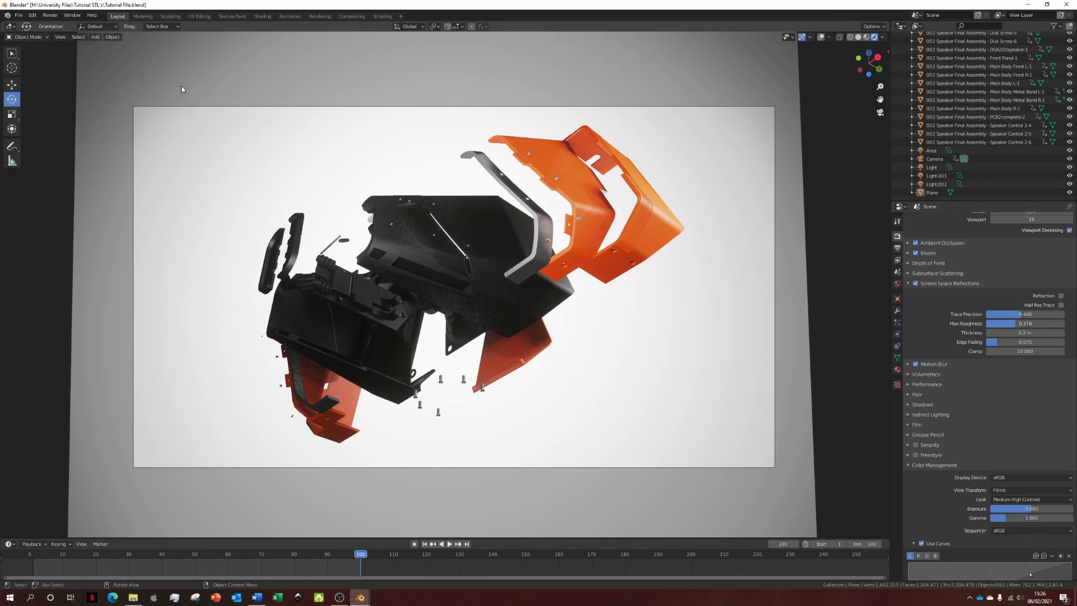
- Render a test still of the exploded assembly at frame 100, check it, and close the render window
left_click(50, 15)
left_click(56, 26)
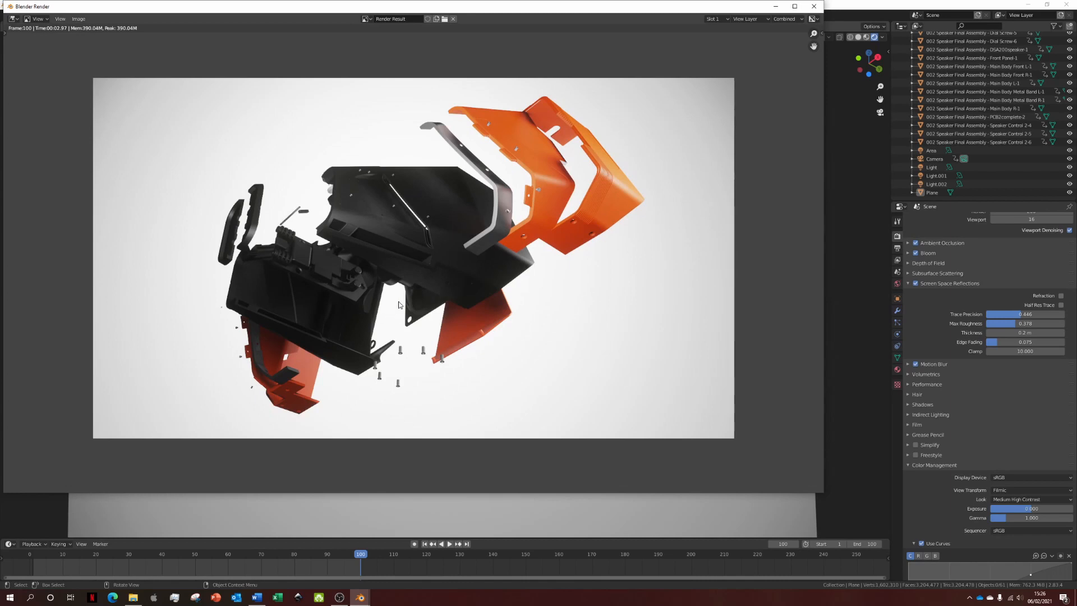
left_click(814, 6)
- Display the output settings and return the timeline to frame 0
scroll(949, 281, "down", 3)
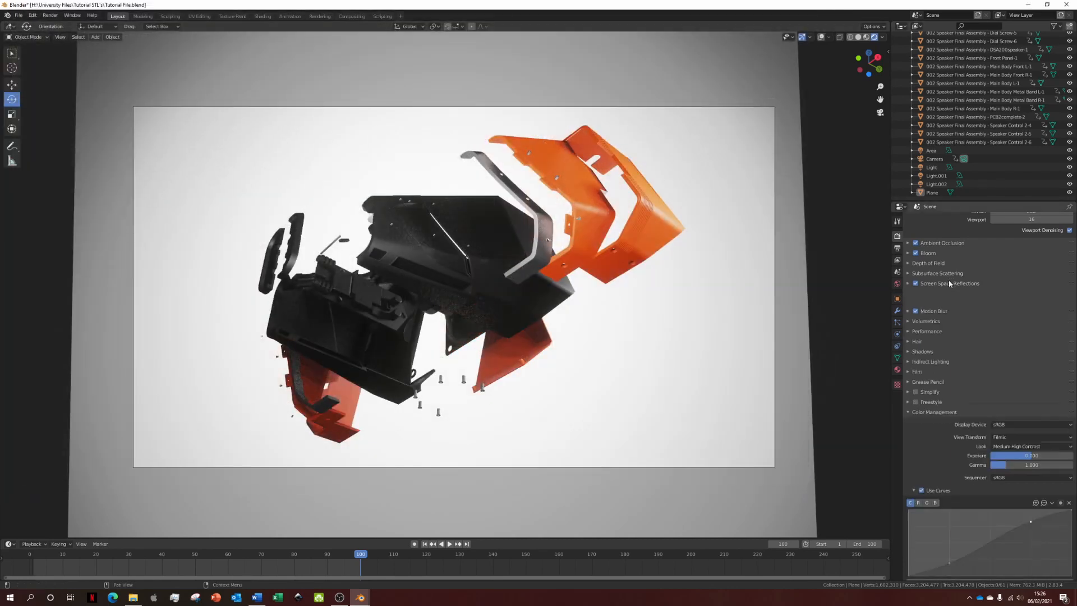
left_click(896, 248)
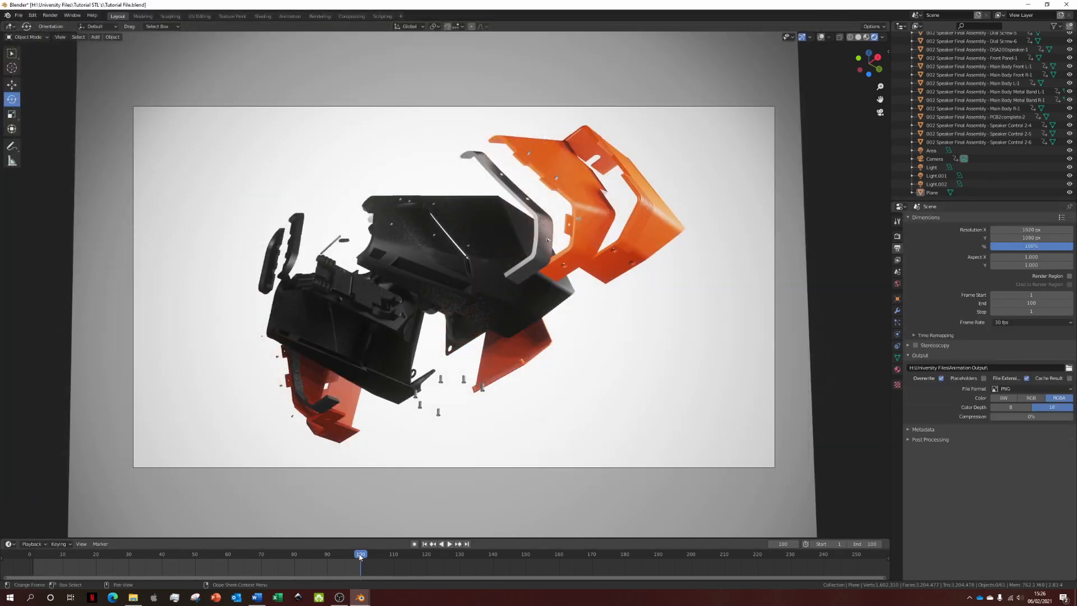
left_click_drag(360, 557, 29, 557)
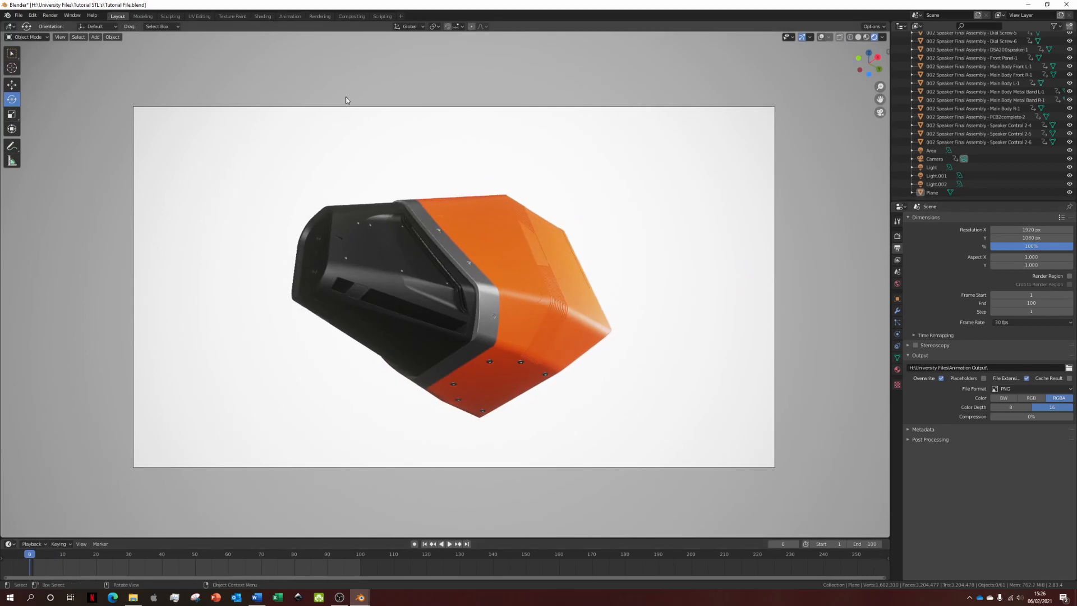
- Render the full animation and look through the numbered frames saved in the Animation Output folder
left_click(49, 15)
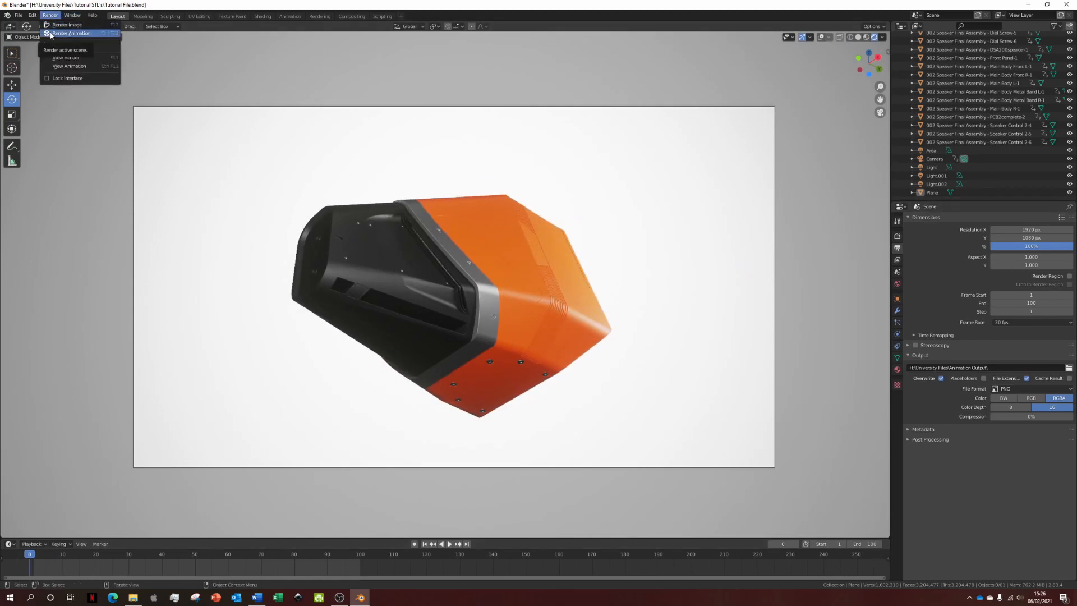
left_click(51, 34)
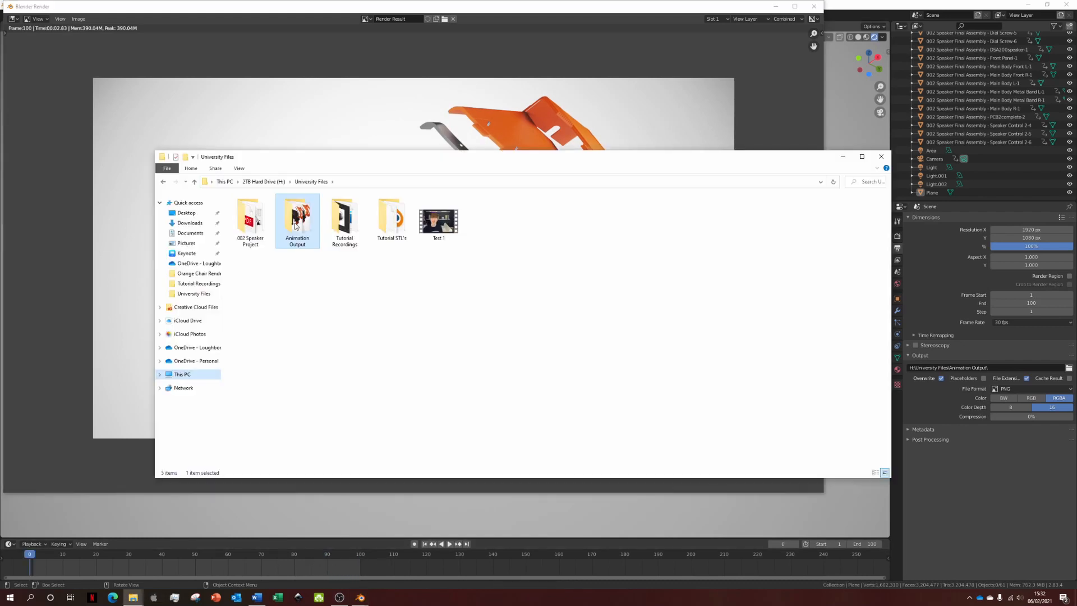
double_click(296, 224)
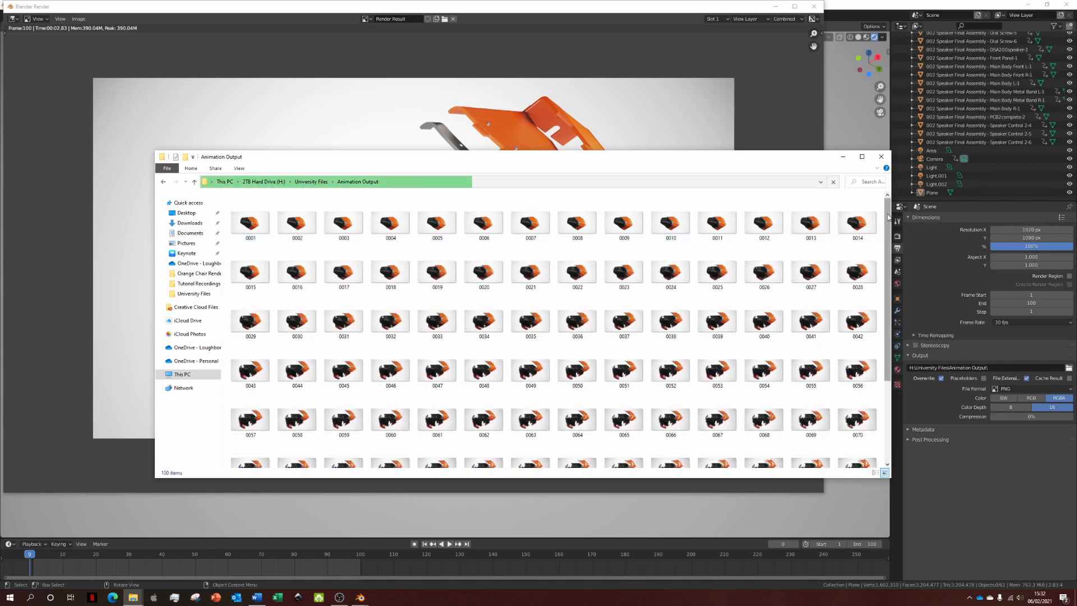
left_click_drag(887, 217, 891, 293)
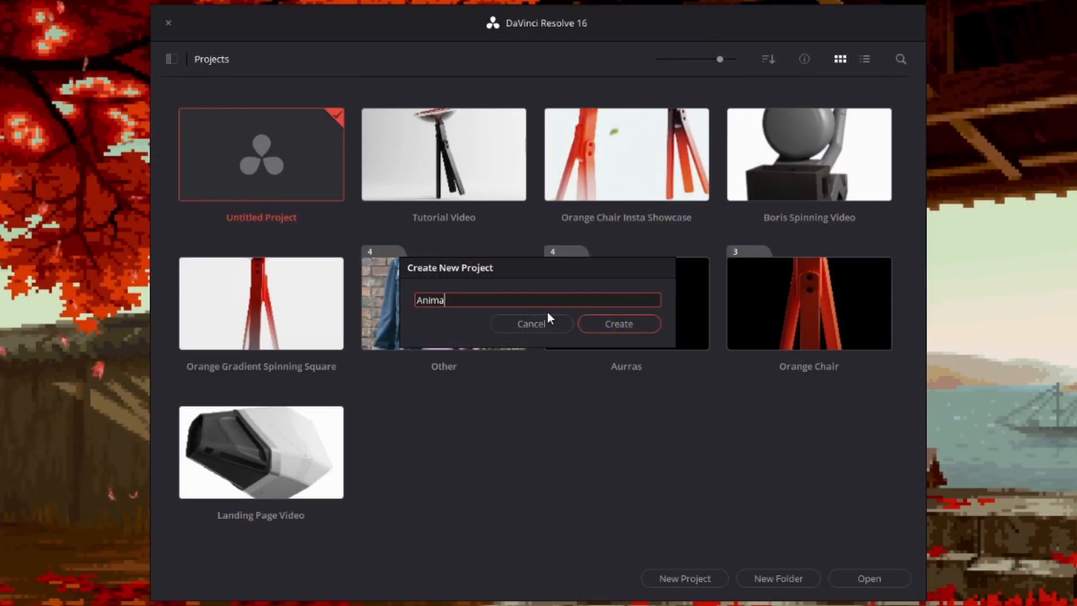
- Create a DaVinci Resolve project named Animation and import rendered frames 0001 to 0100 as an image sequence
left_click(584, 323)
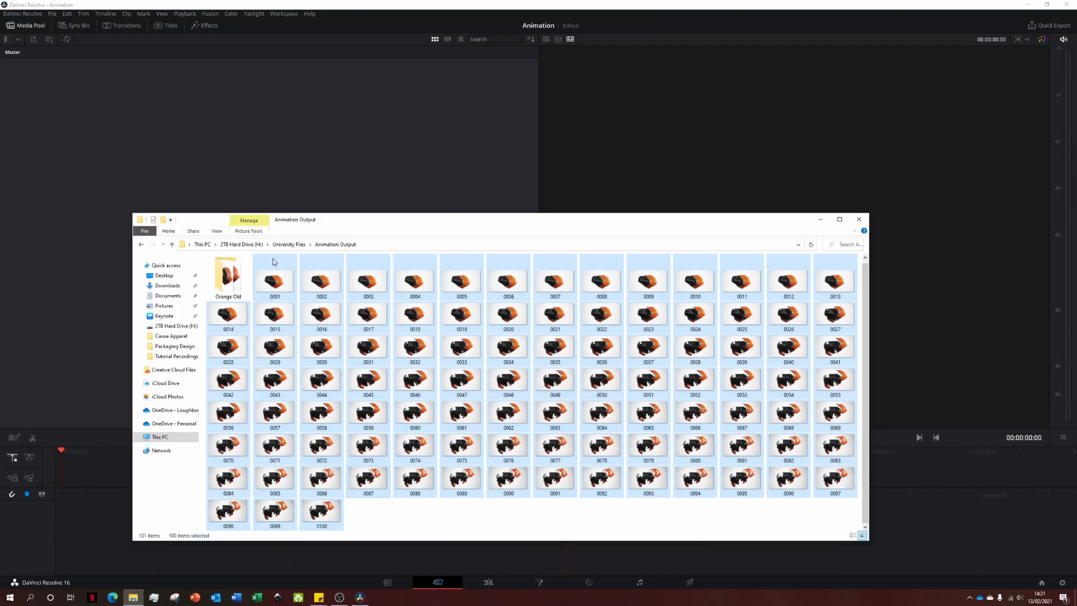
left_click_drag(280, 283, 271, 166)
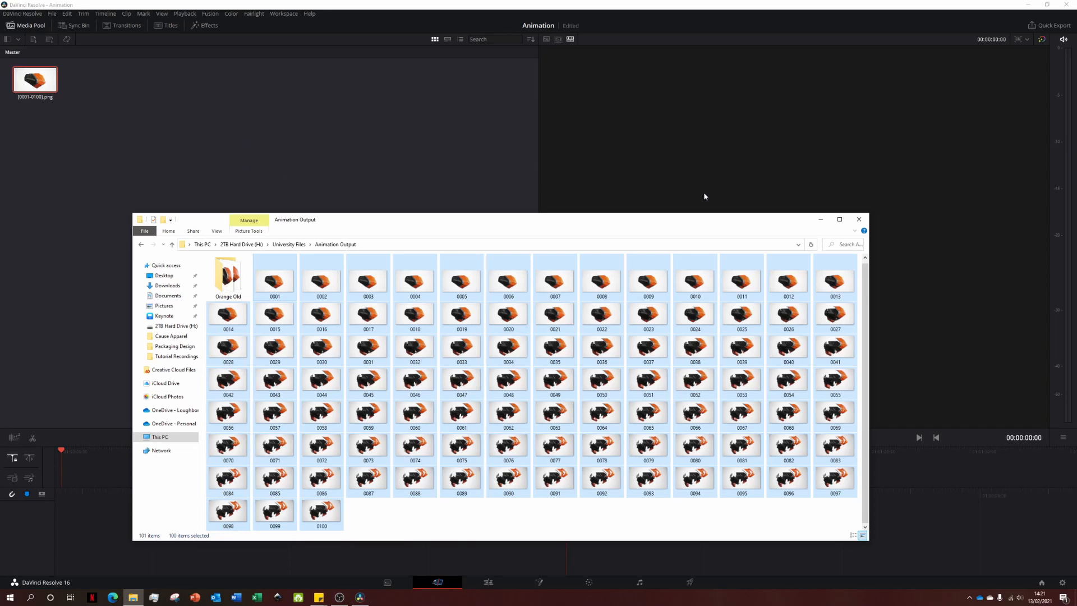
left_click(820, 219)
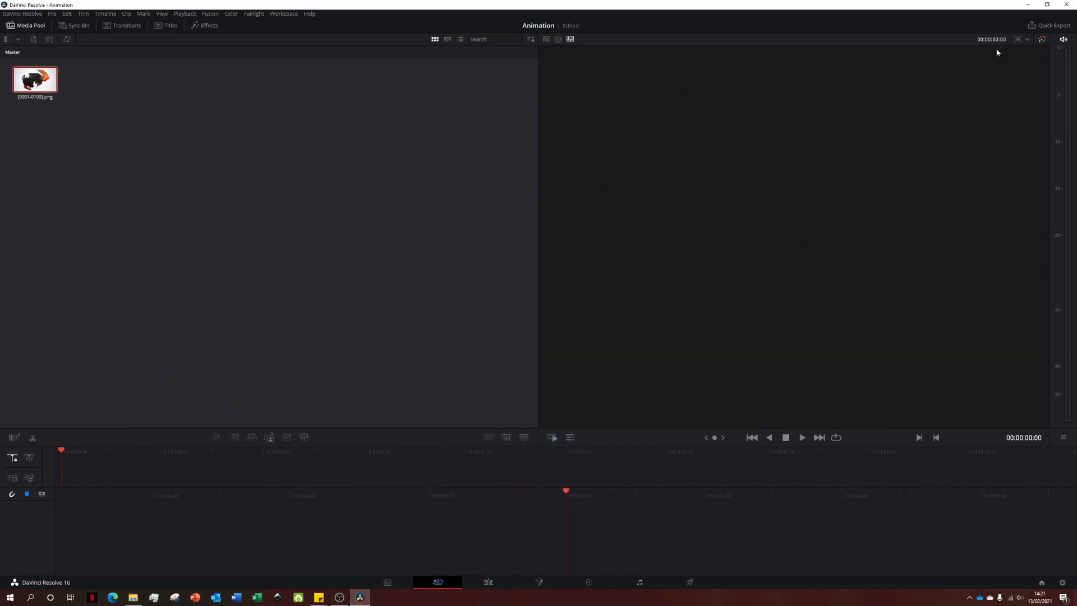
- Set the project's timeline frame rate to 30 frames per second and save the project settings
left_click(1021, 38)
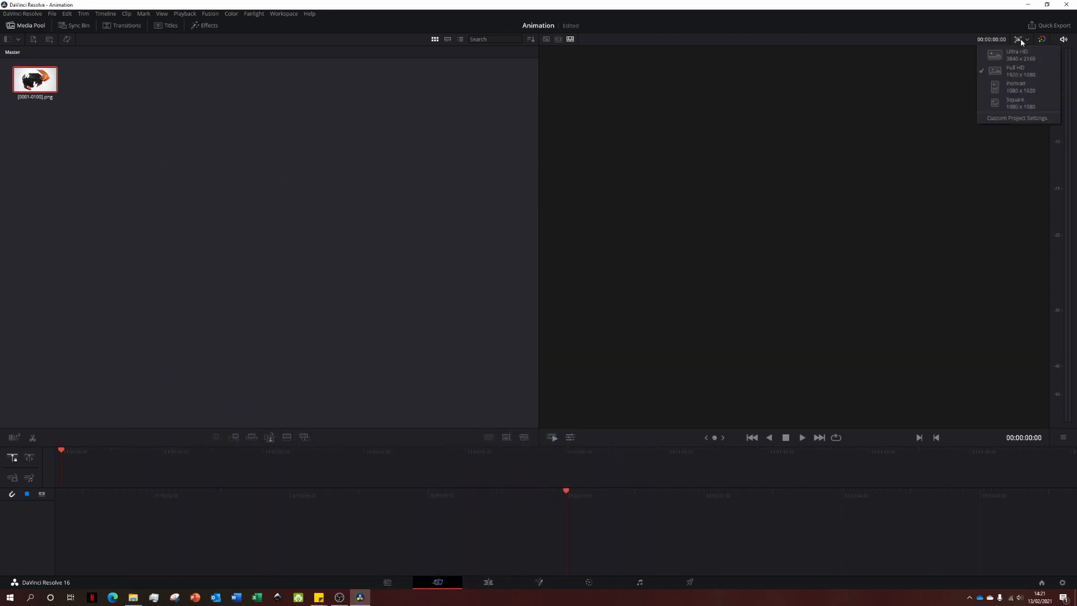
left_click(1024, 121)
left_click(536, 172)
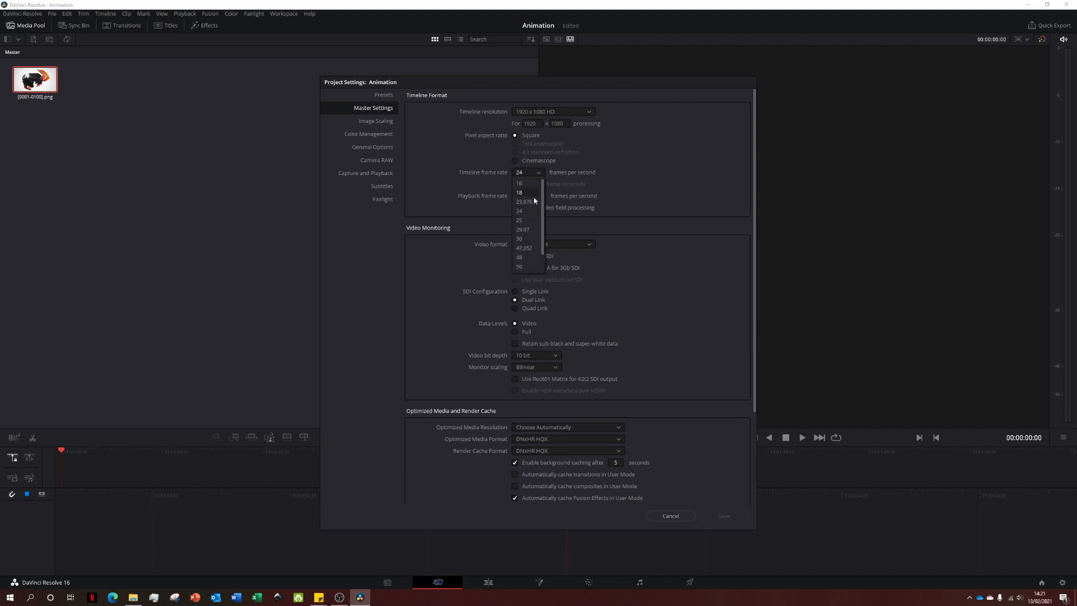
left_click(527, 239)
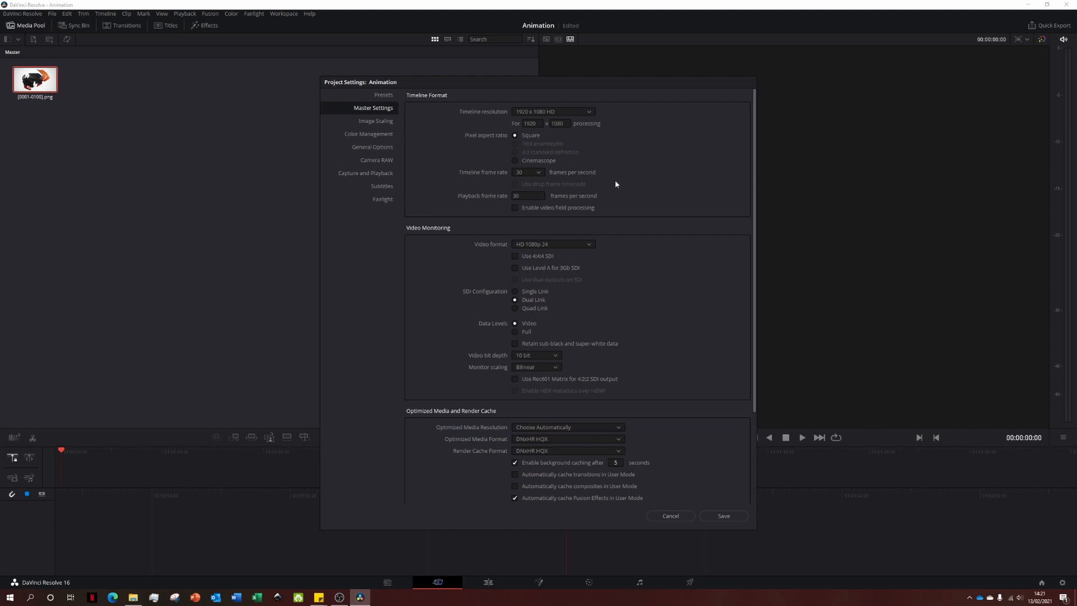
left_click(716, 517)
left_click(617, 331)
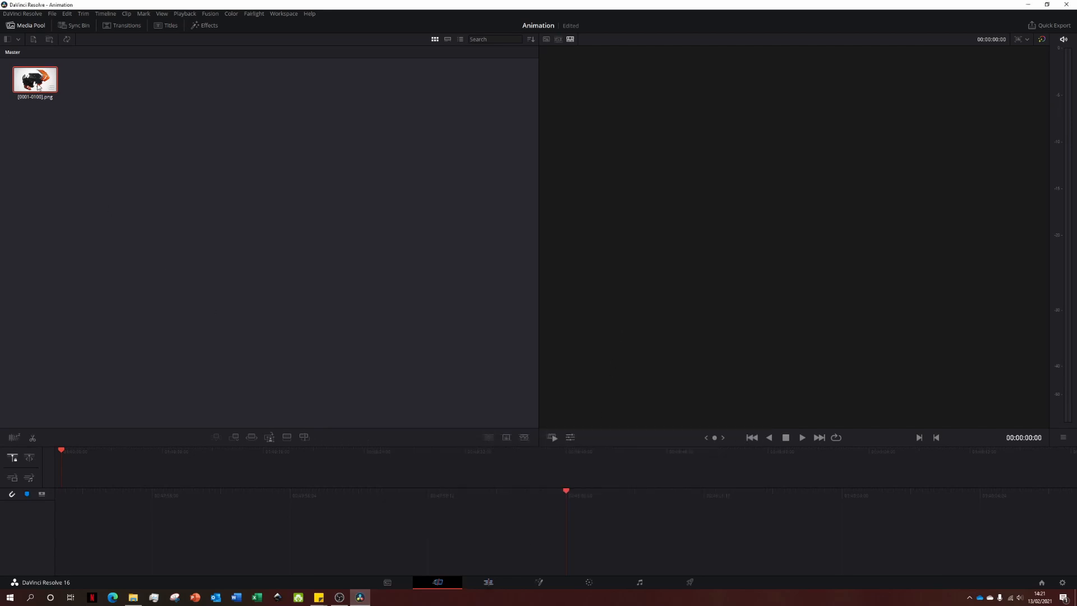
- Place the image sequence on a new timeline and play it through on the Edit page
left_click_drag(38, 85, 585, 517)
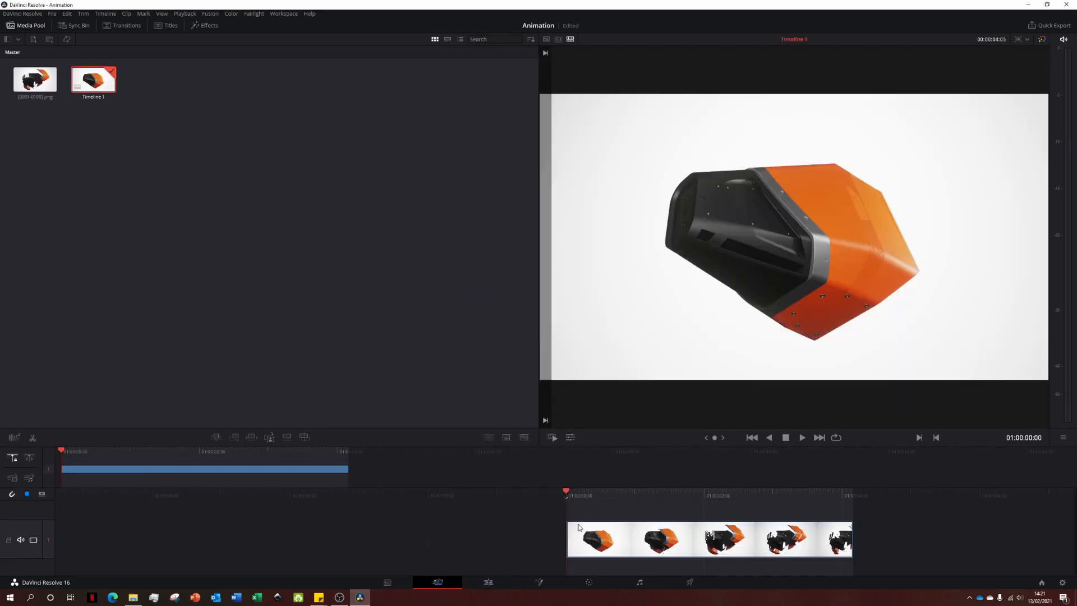
left_click(483, 583)
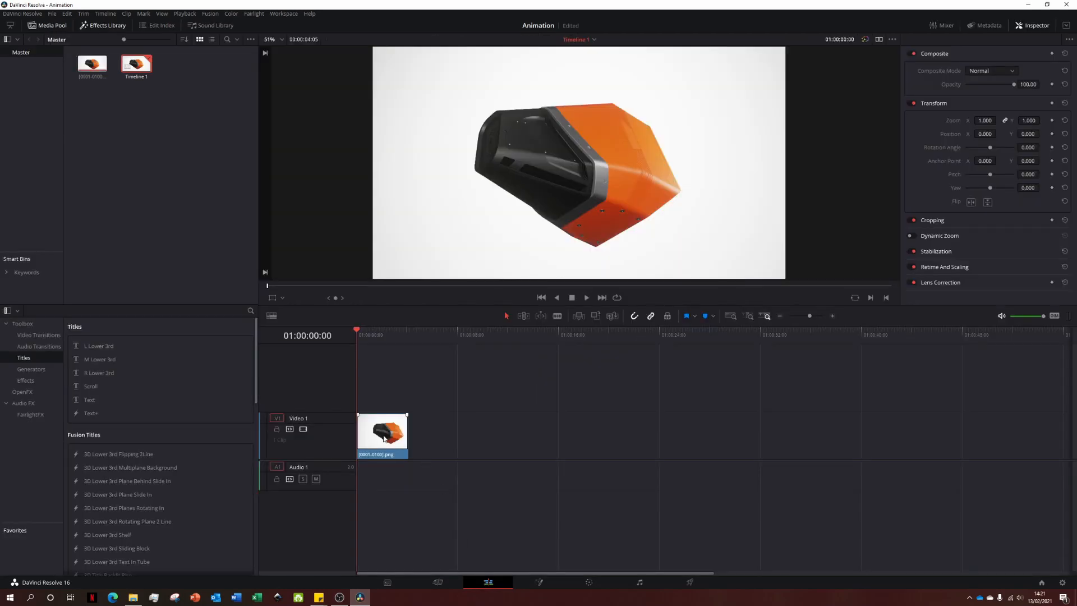
left_click(587, 298)
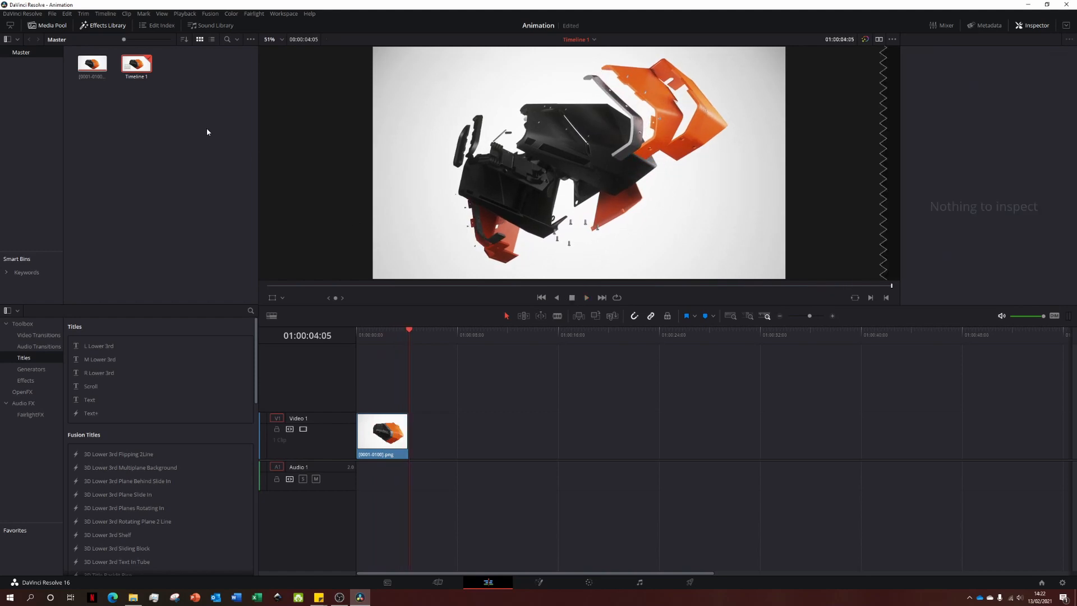
- Append a second copy of the image sequence after the first clip and reverse it with a faster, negative clip speed
left_click_drag(92, 63, 418, 435)
right_click(433, 435)
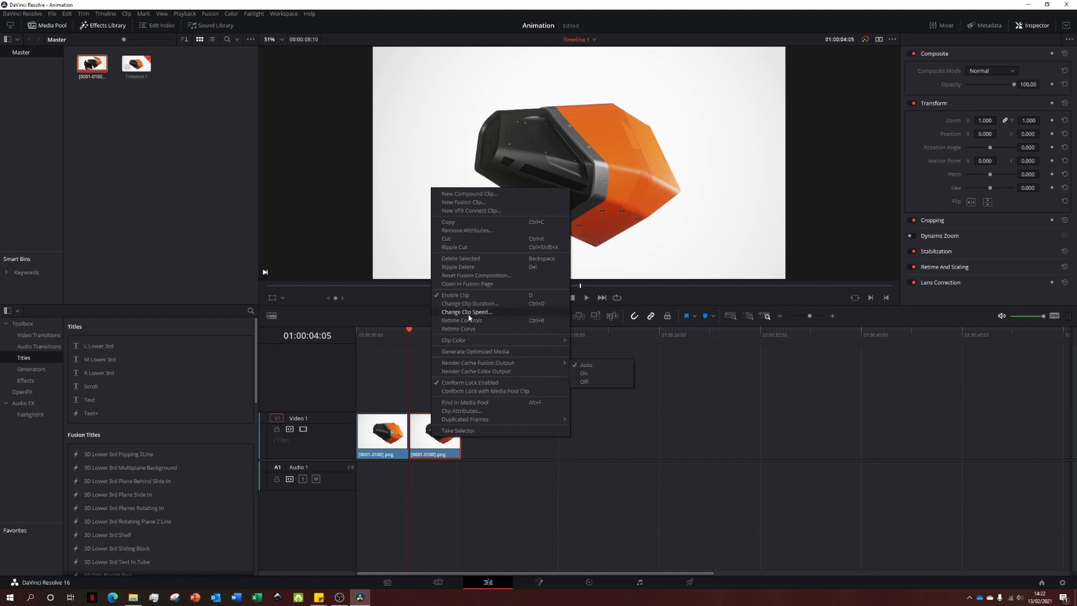
left_click(465, 312)
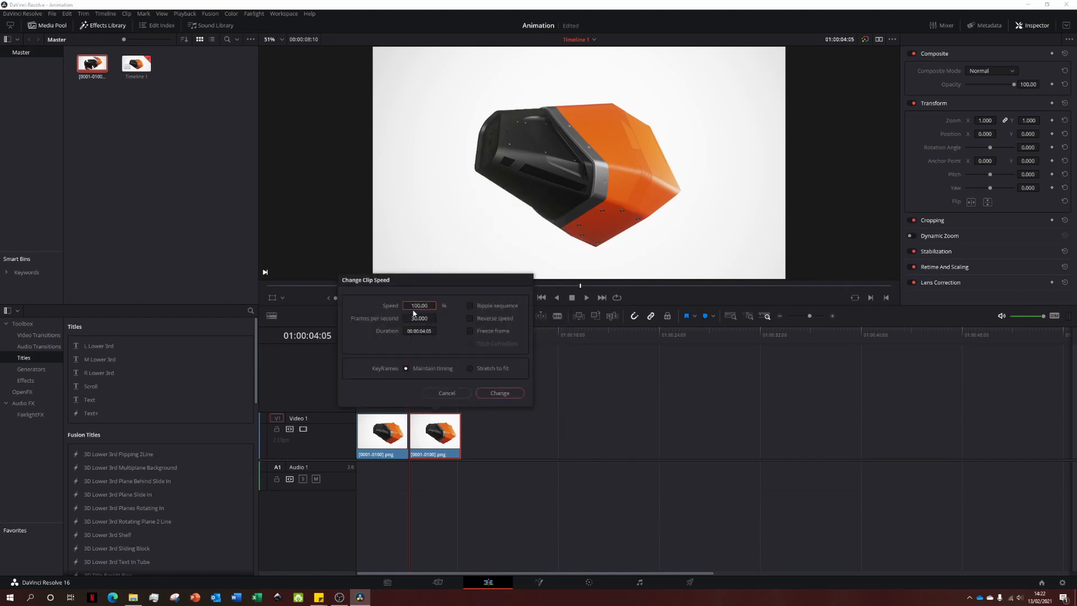
type("-1")
left_click(496, 391)
- Play the explode-and-reassemble timeline from the start to check it, and open Quick Export
left_click_drag(463, 334, 360, 346)
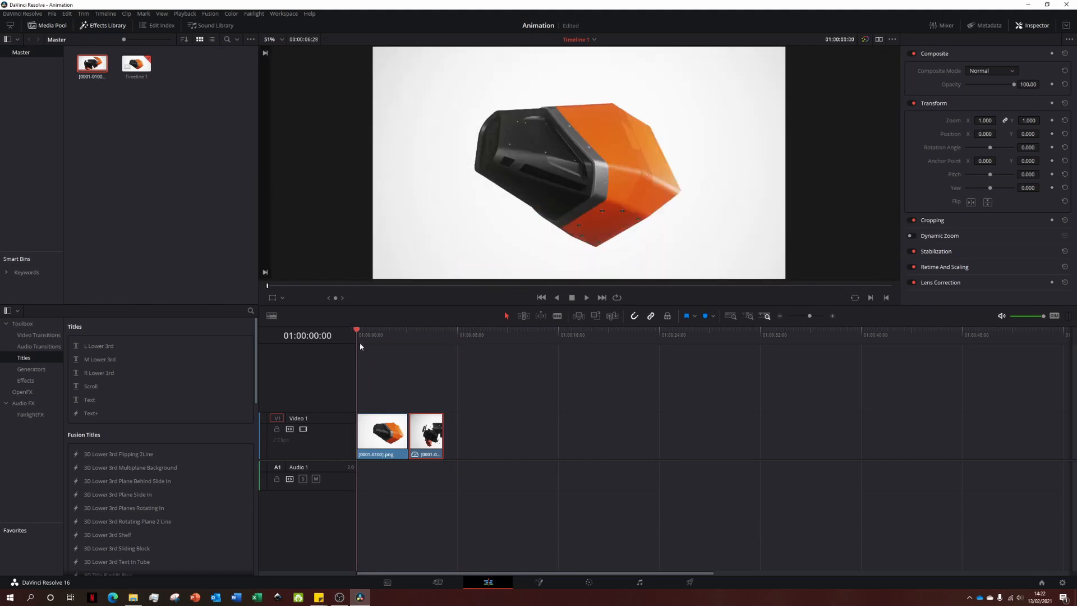
left_click(586, 297)
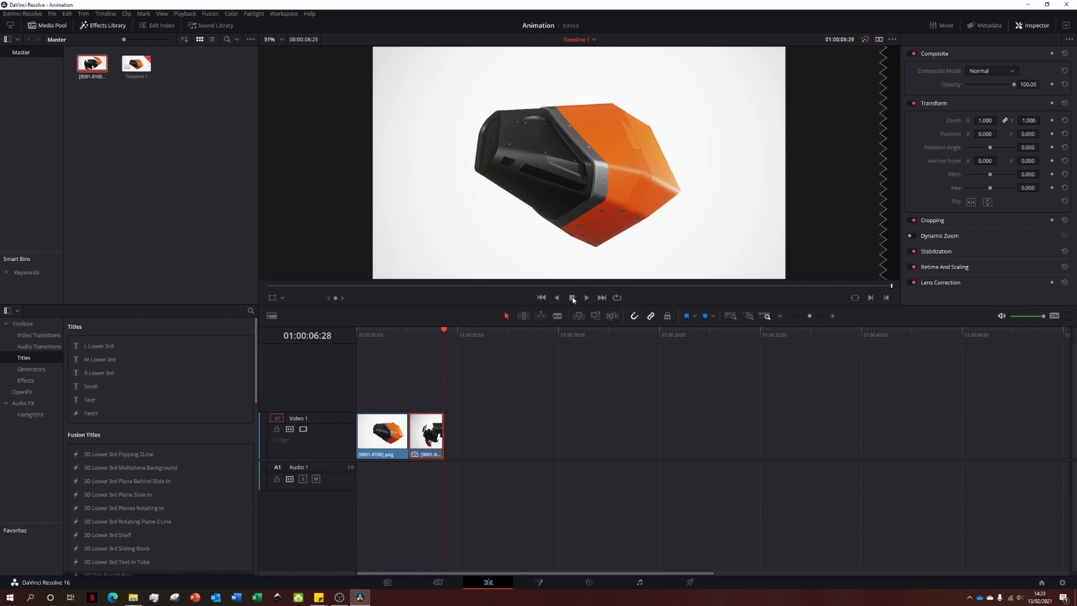
left_click(52, 14)
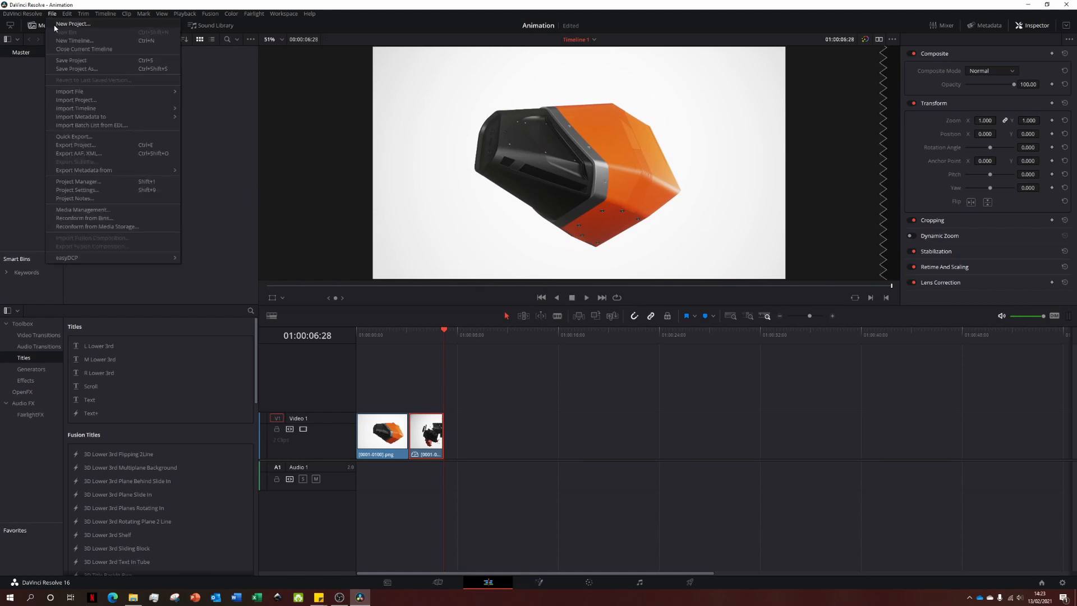
left_click(81, 137)
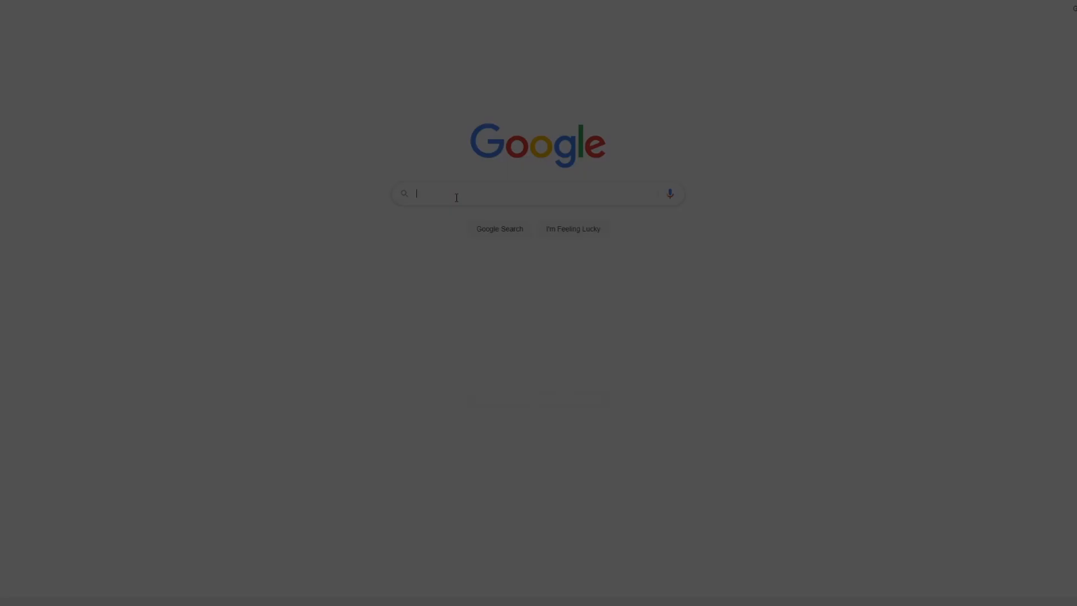
- Open the designer's portfolio website in the browser and look through the showcased projects
type("www.harryrigle")
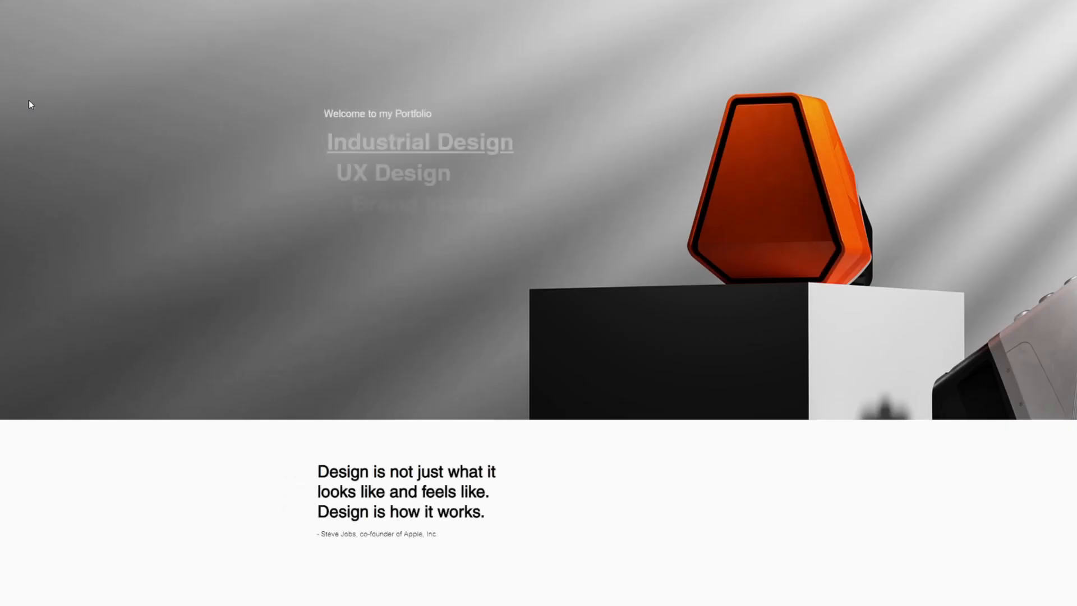
scroll(210, 149, "down", 10)
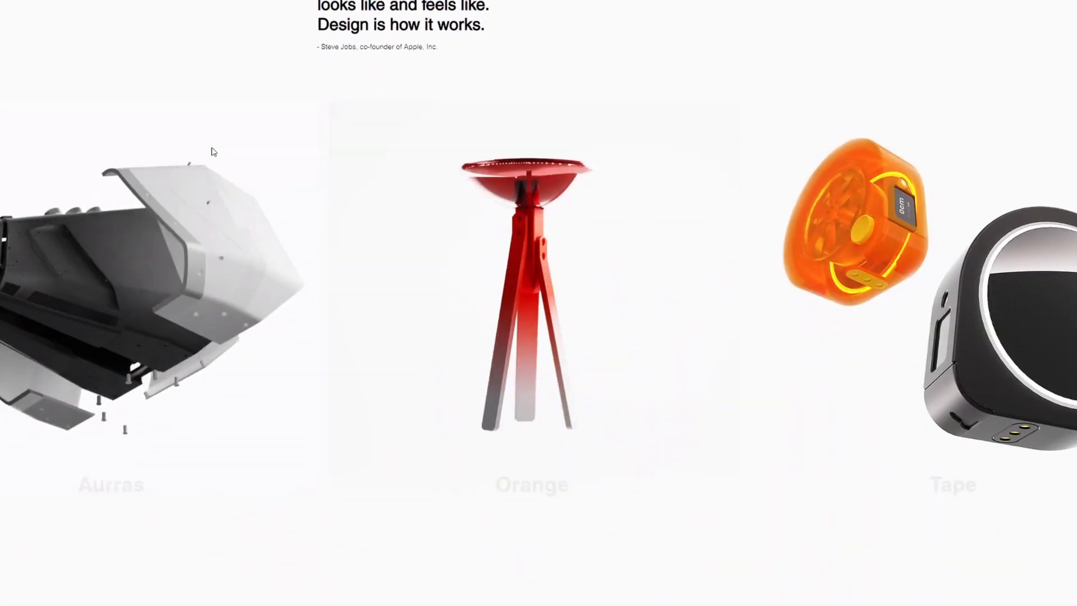
scroll(217, 157, "down", 6)
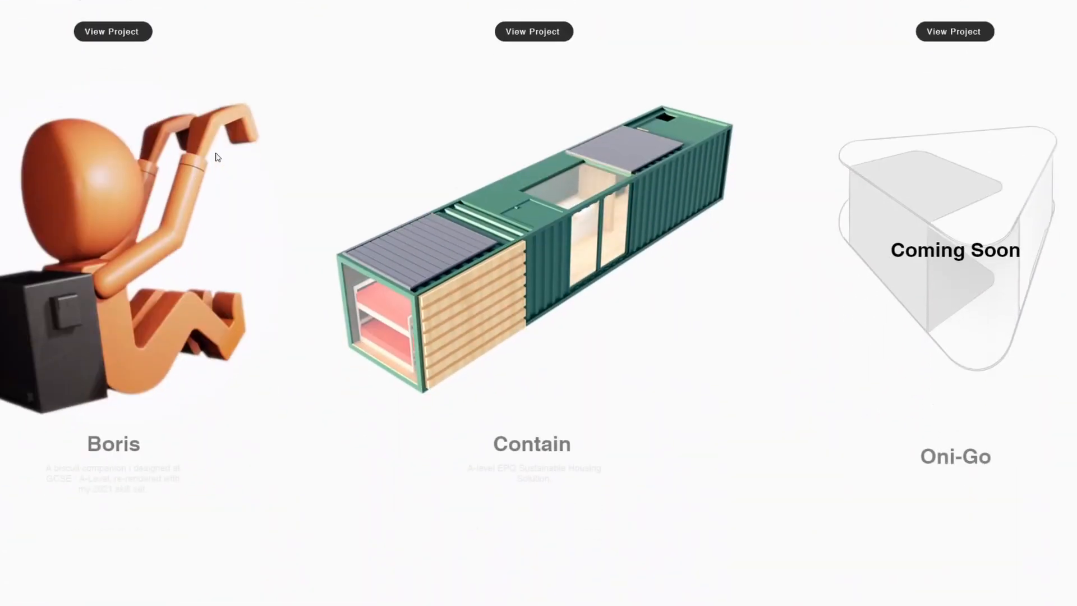